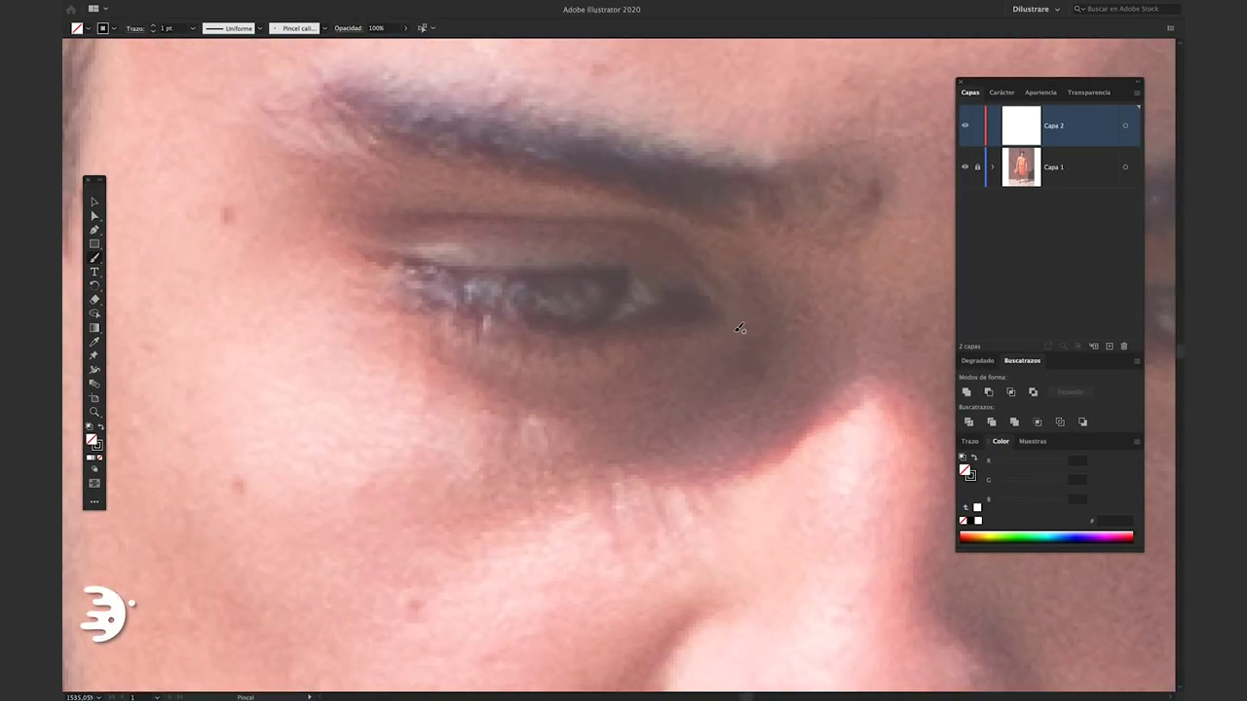
- Trace the eyelids, the eye-corner details and the thumb outline with Paintbrush strokes
left_click_drag(729, 326, 548, 269)
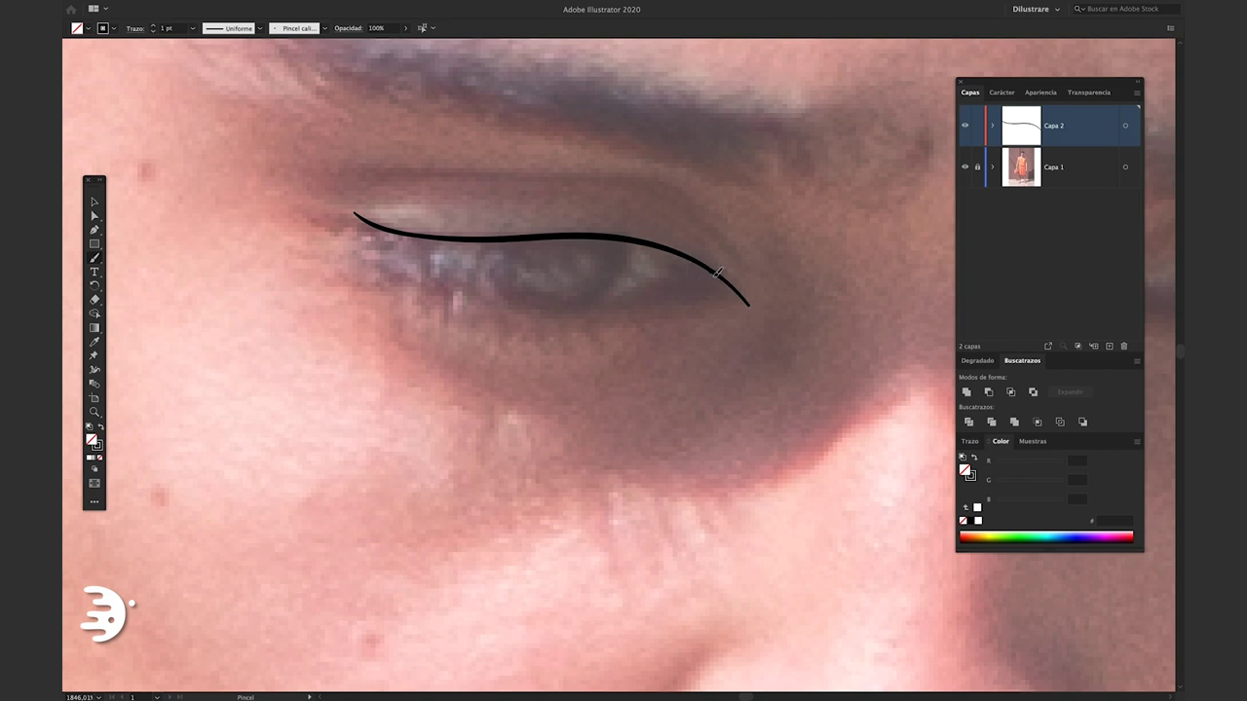
mouse_move(719, 284)
left_mouse_down()
mouse_move(529, 306)
mouse_move(394, 234)
left_mouse_up()
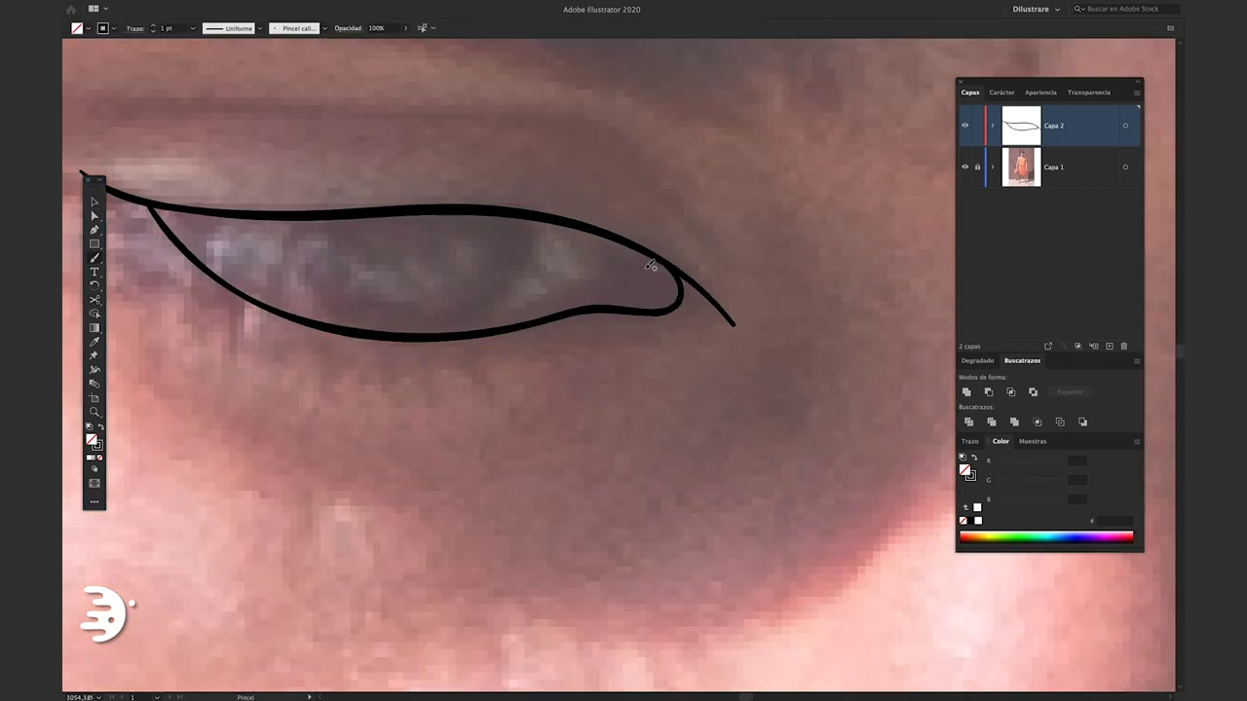
left_click_drag(631, 275, 606, 250)
left_click_drag(586, 306, 601, 228)
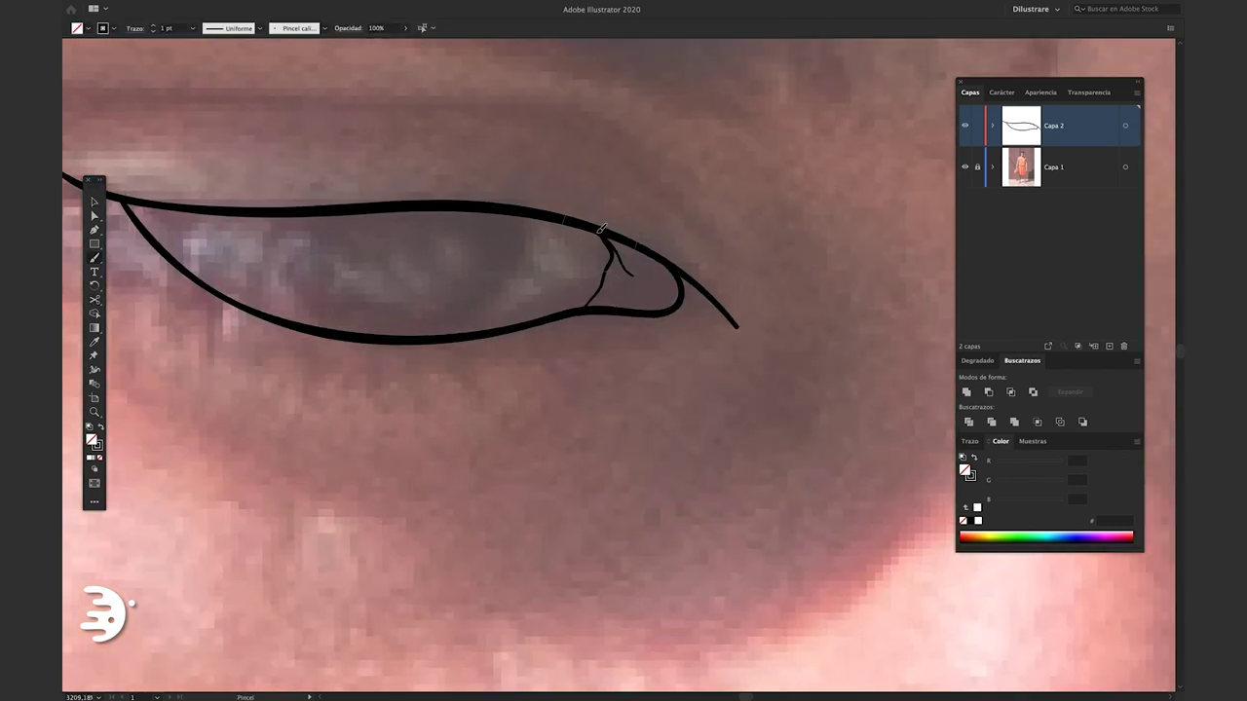
scroll(673, 406, "down", 3)
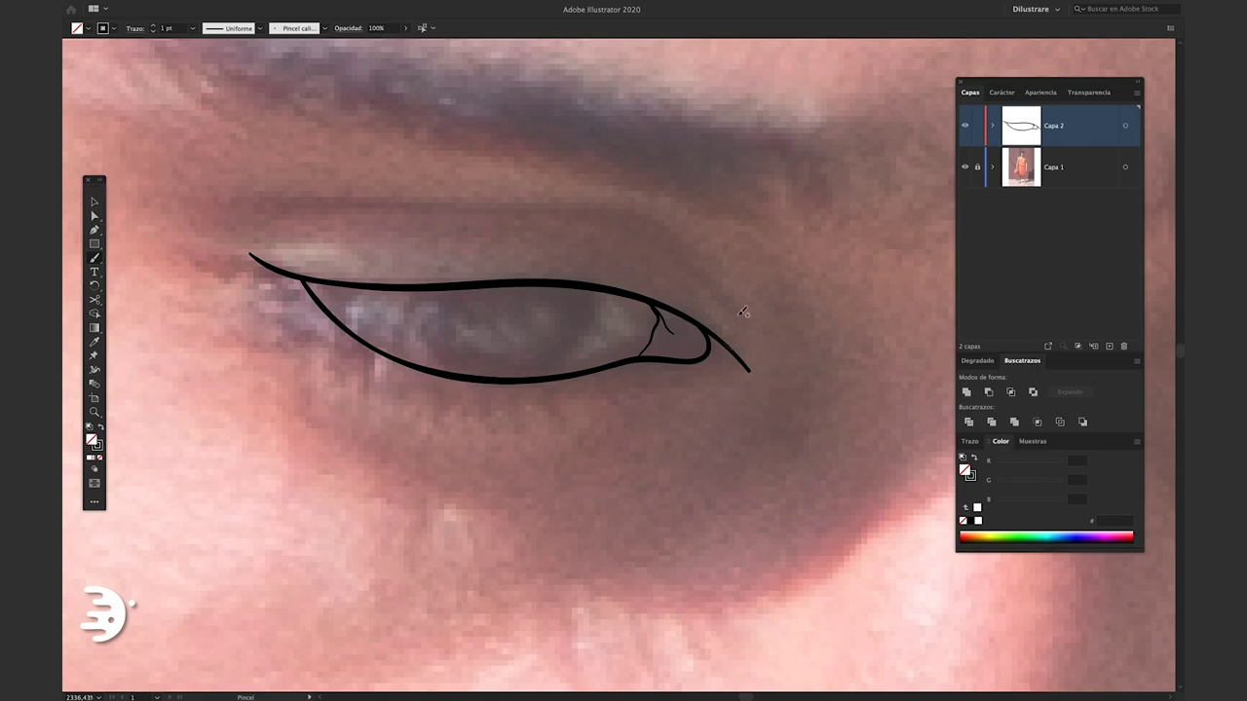
left_click_drag(747, 365, 676, 259)
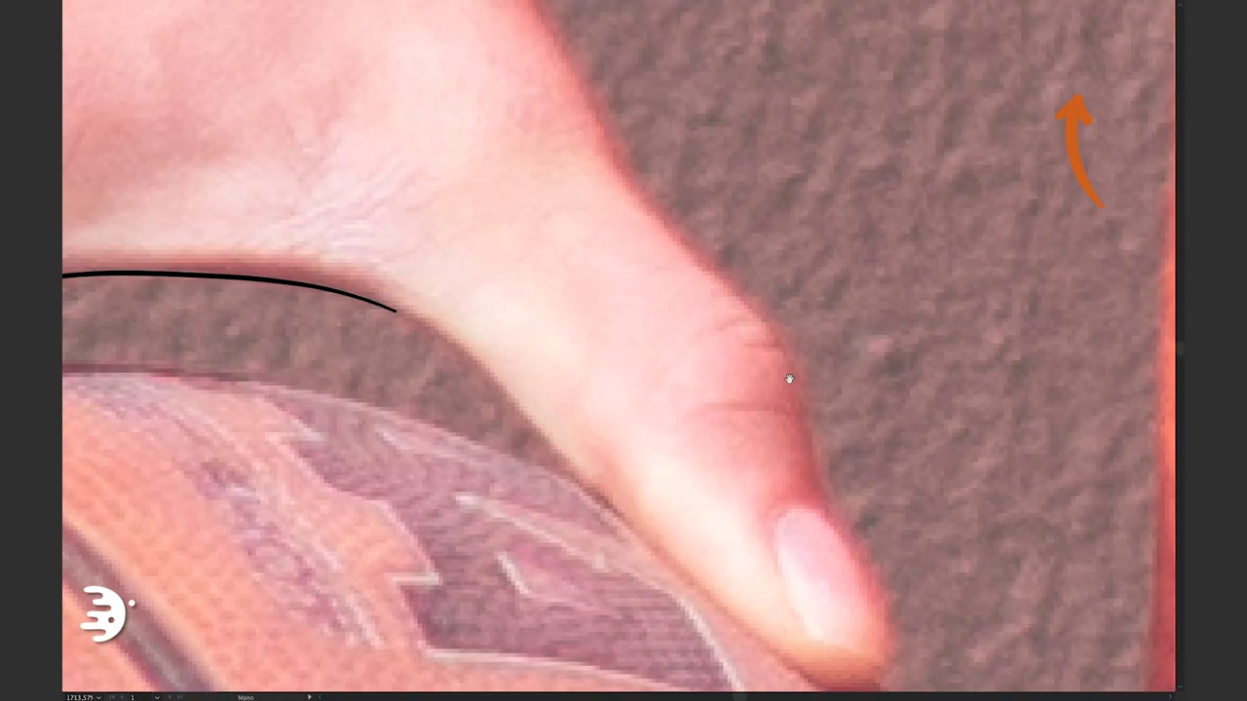
left_click_drag(802, 446, 857, 529)
mouse_move(633, 432)
left_mouse_down()
mouse_move(835, 585)
mouse_move(803, 584)
left_mouse_up()
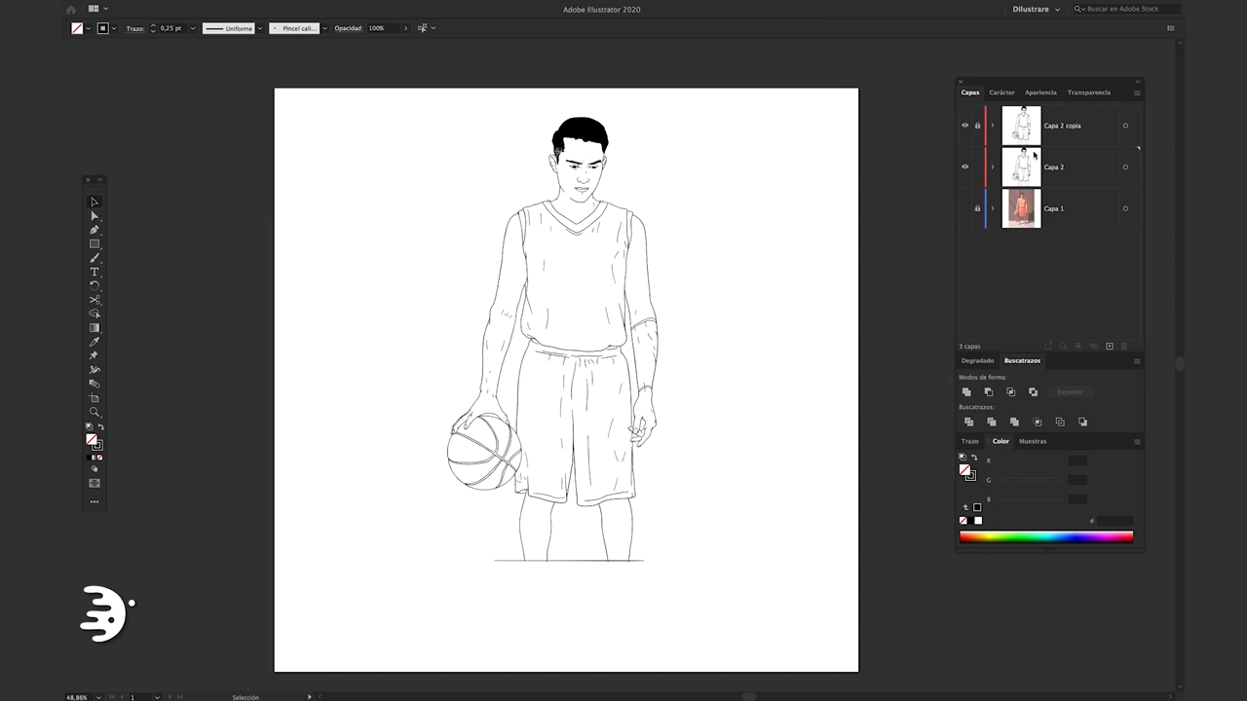
- Expand the selected line art into outlined shapes, then deselect to check the orange fill
left_click(1125, 166)
key("Return")
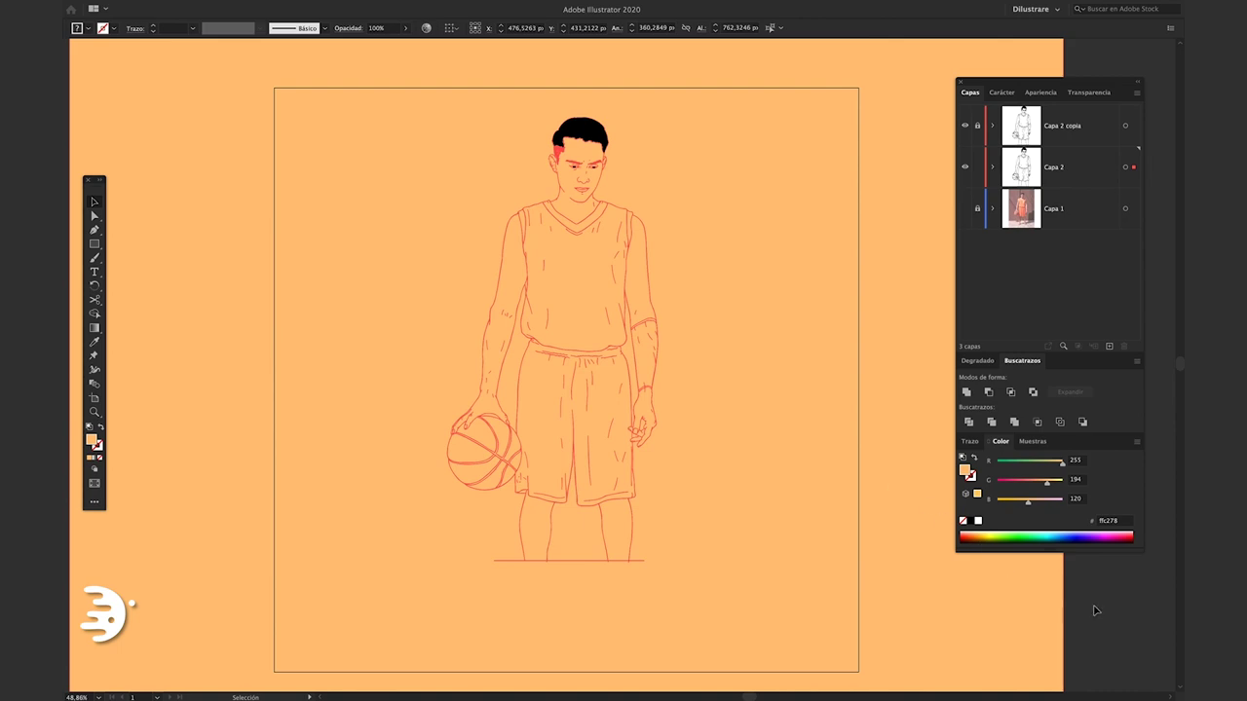
key("ctrl+a")
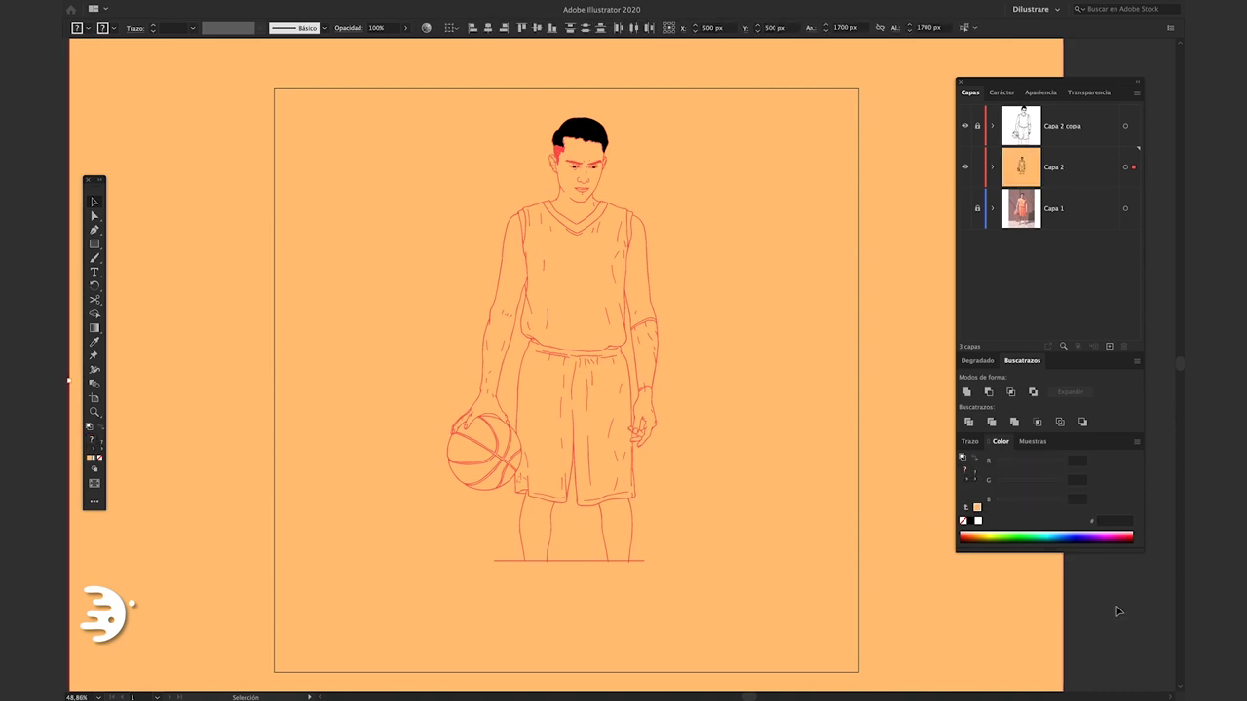
left_click(1113, 610)
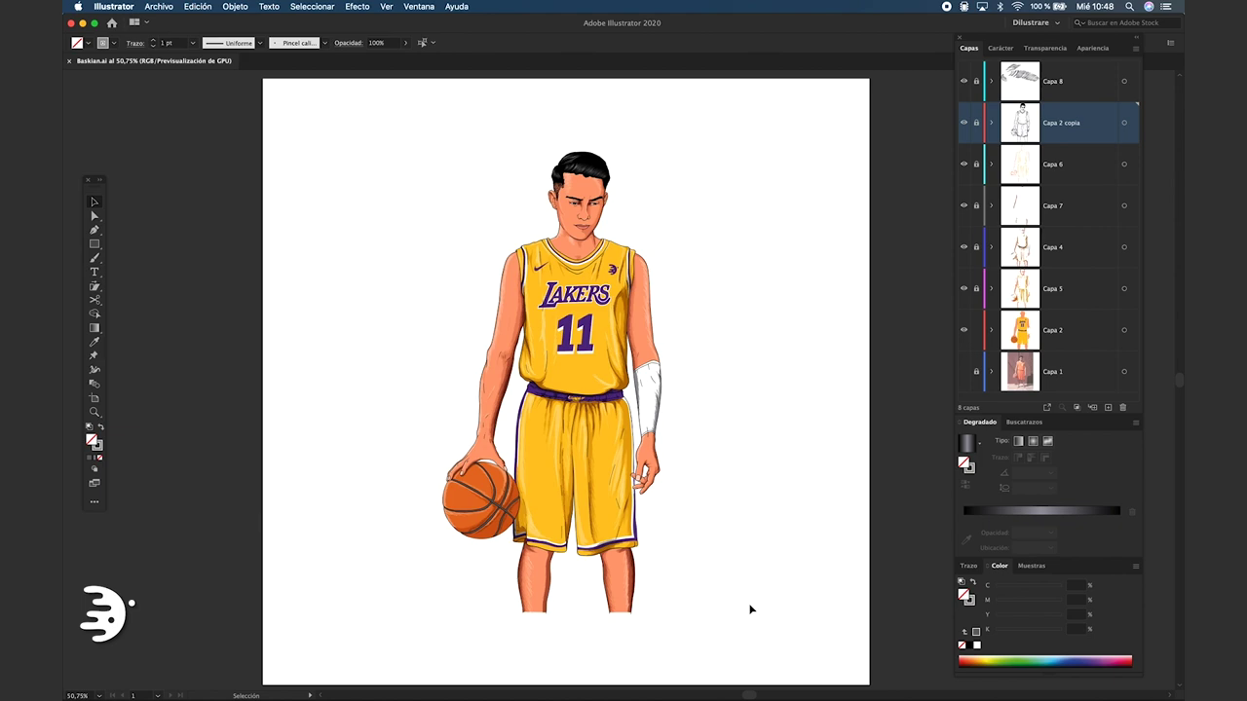
- Export the illustration as Baskian.png in PNG format at Alta (300 ppp) resolution
left_click(159, 6)
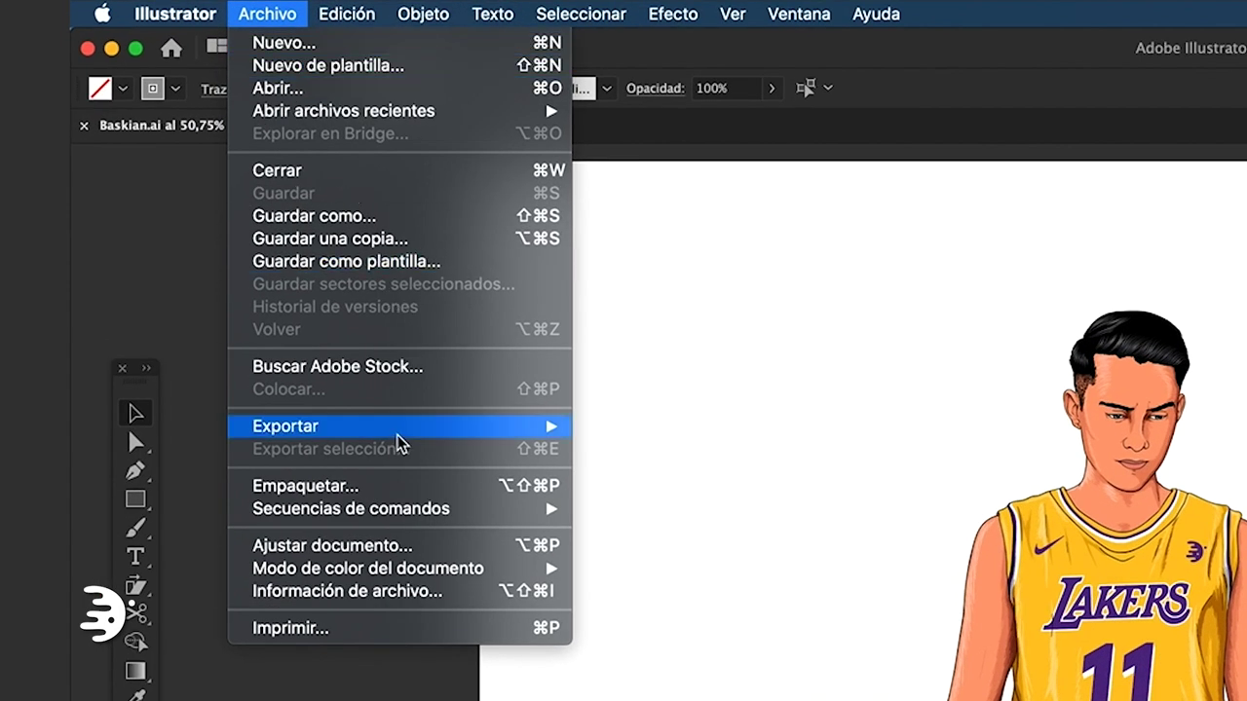
mouse_move(286, 426)
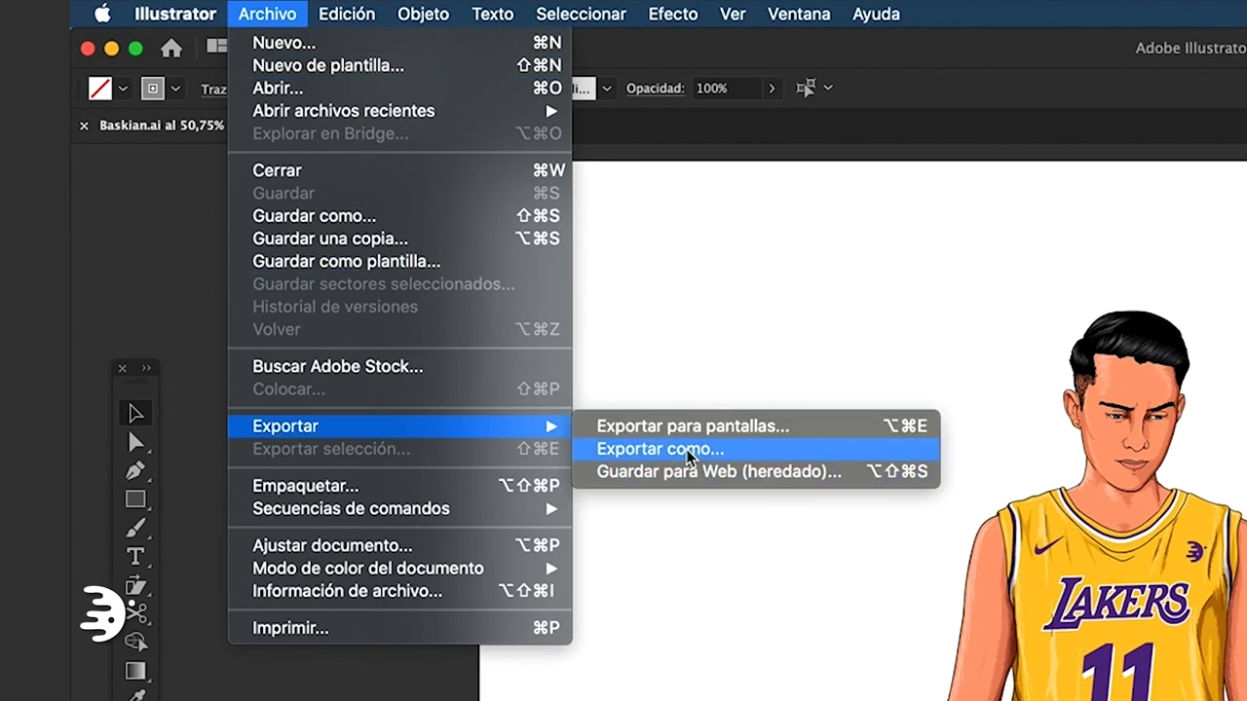
left_click(686, 451)
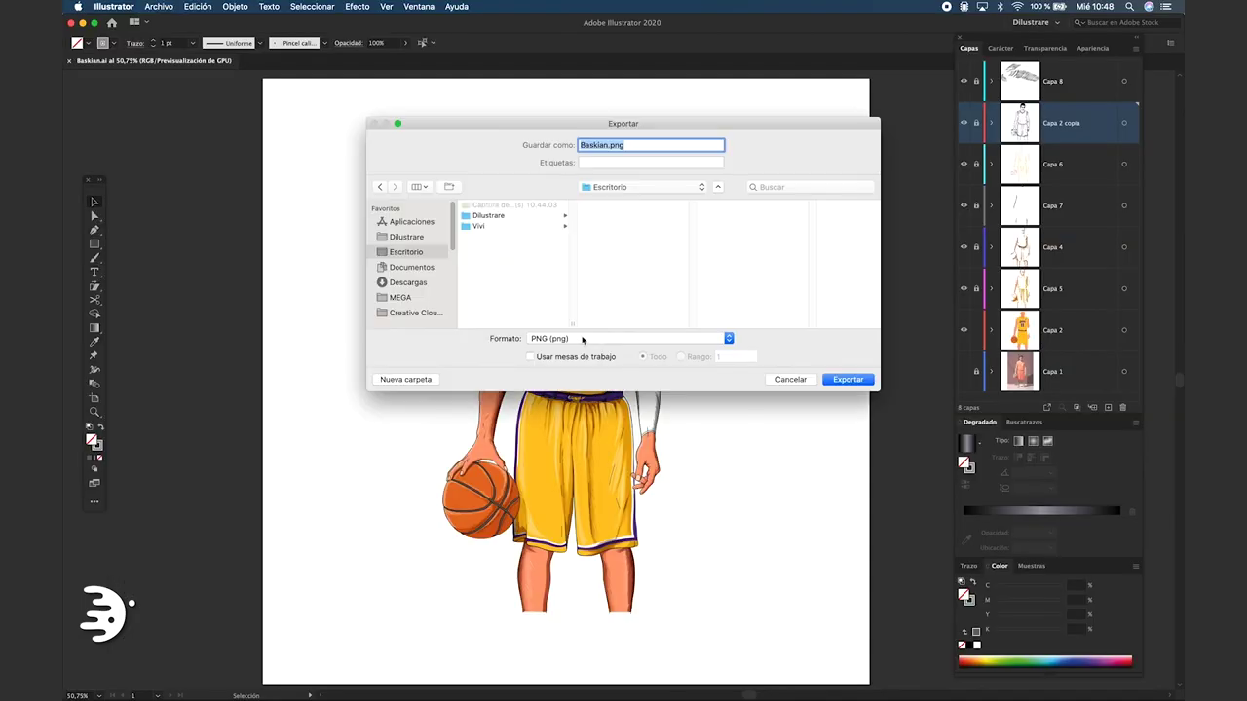
left_click(583, 339)
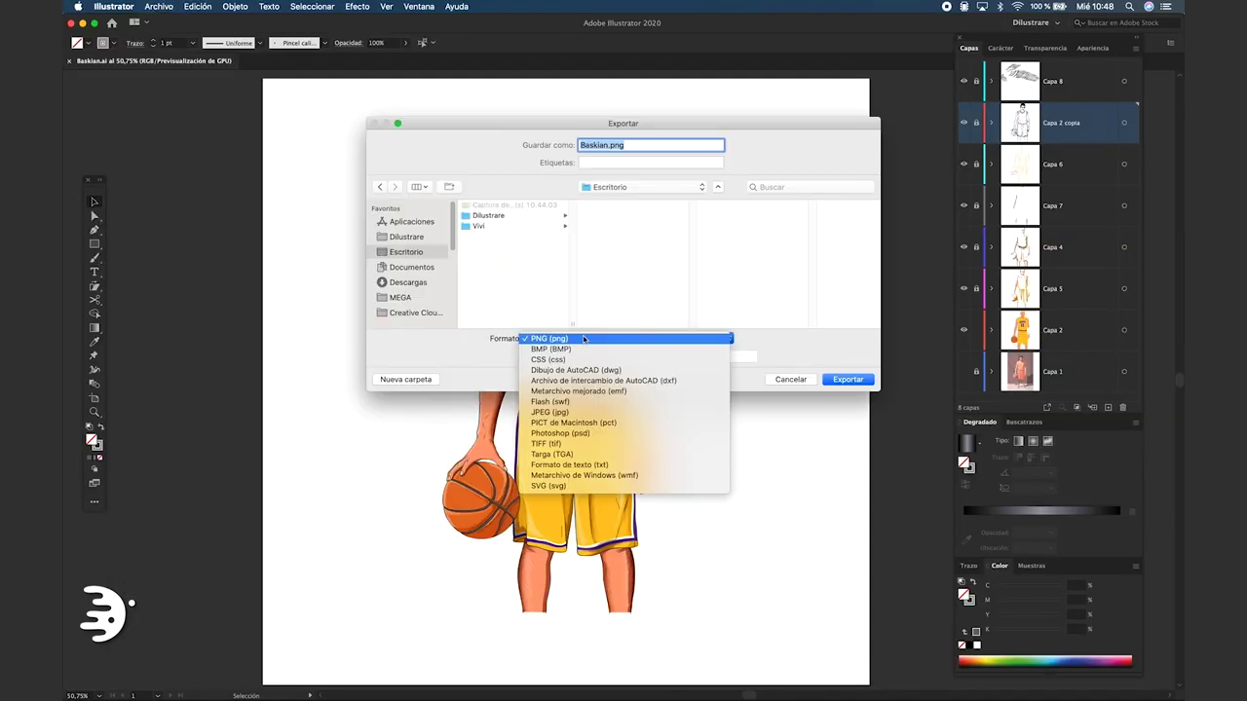
left_click(586, 339)
left_click(848, 379)
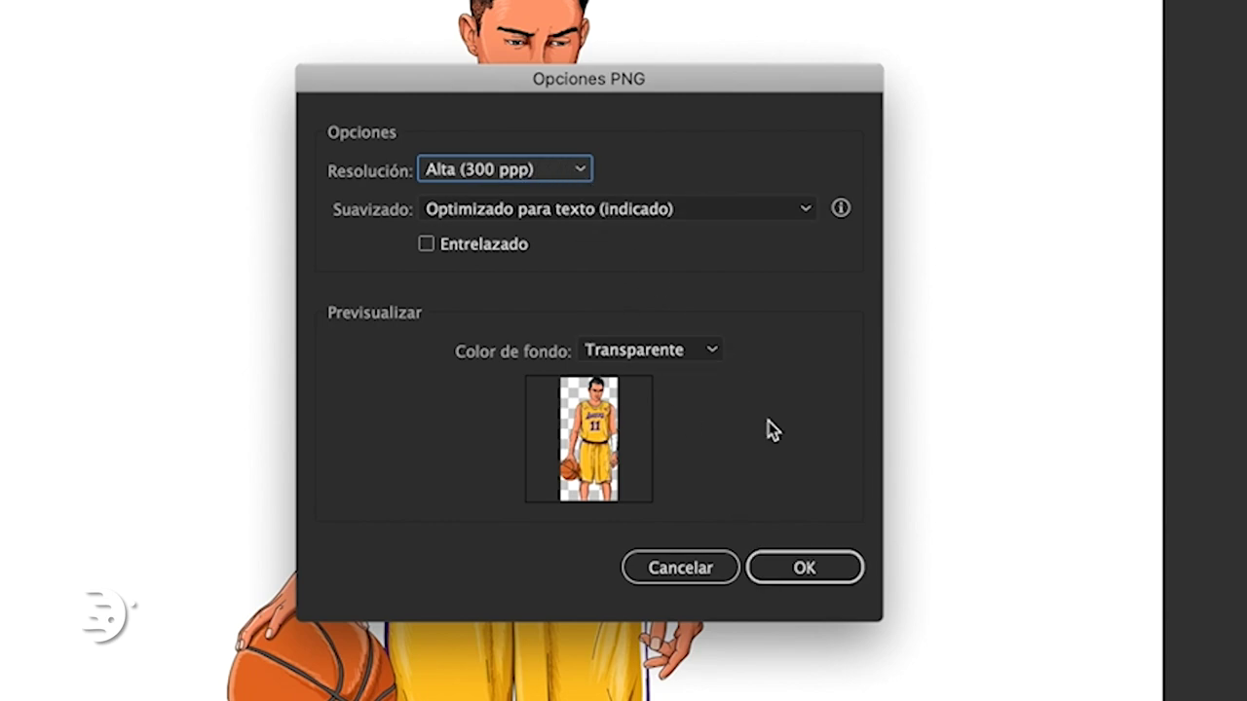
left_click(808, 575)
left_click(565, 167)
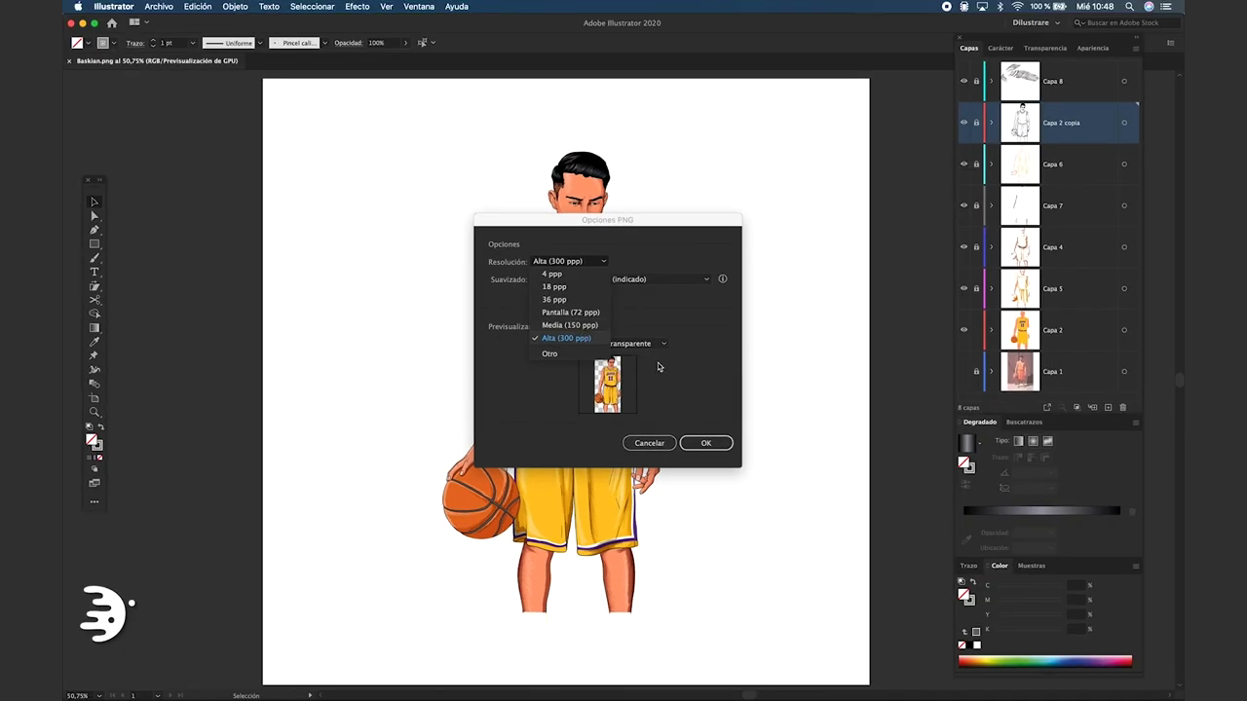
left_click(705, 404)
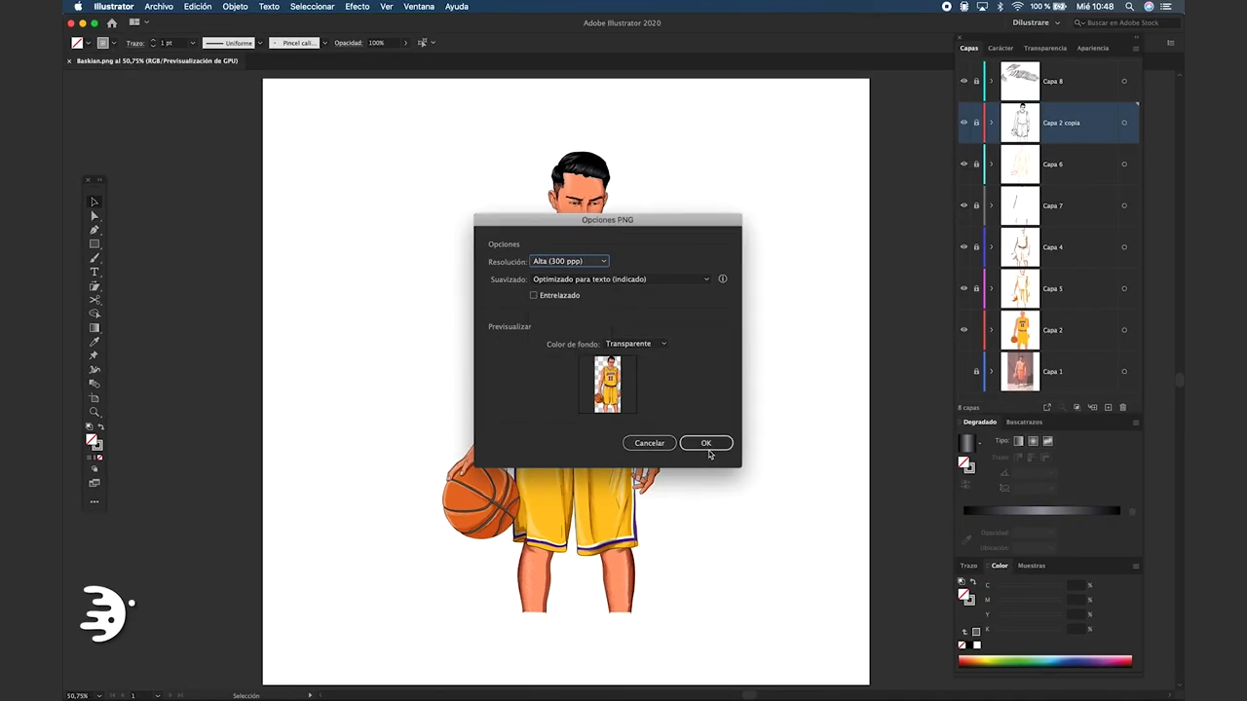
left_click(705, 444)
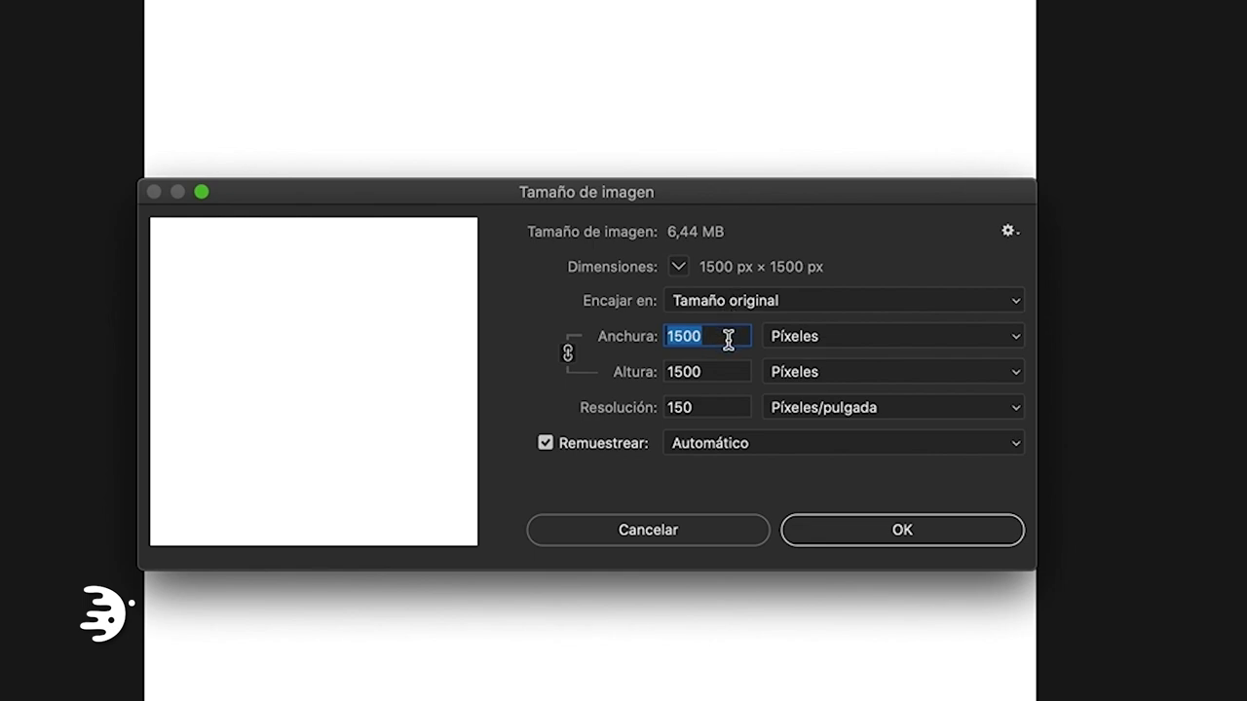
- Confirm the 1500 × 1500 px canvas size
key("Tab")
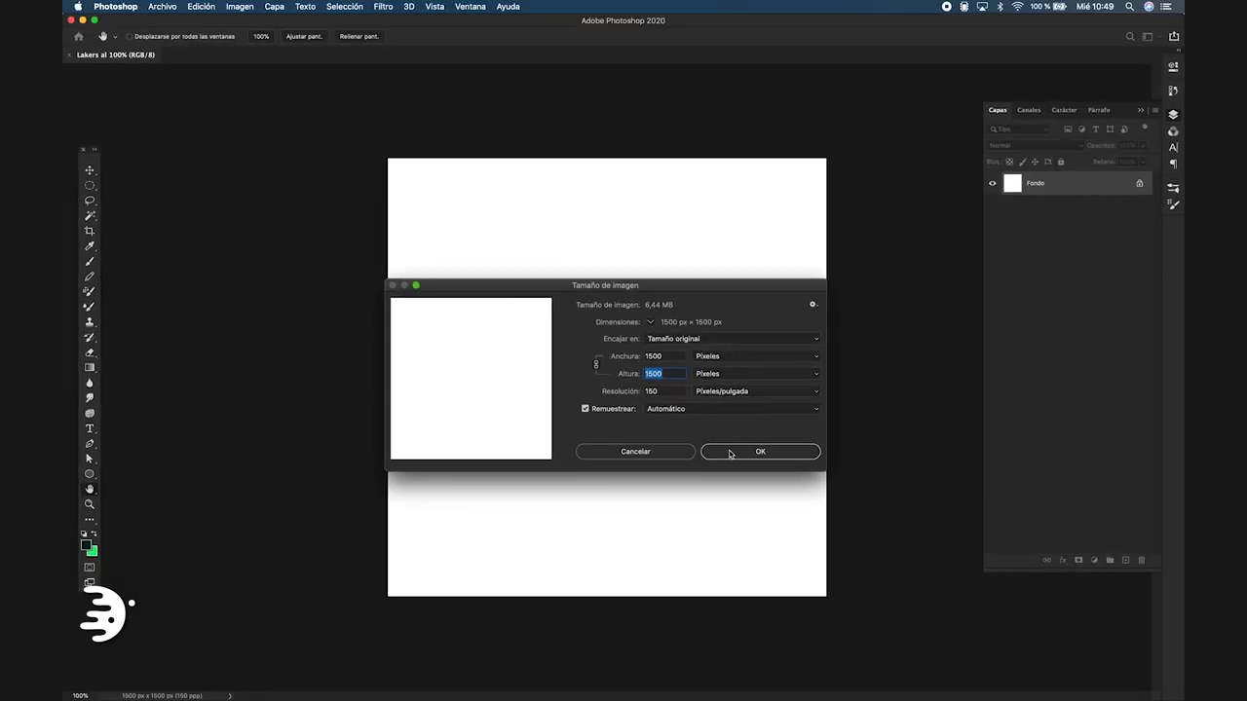
left_click(738, 455)
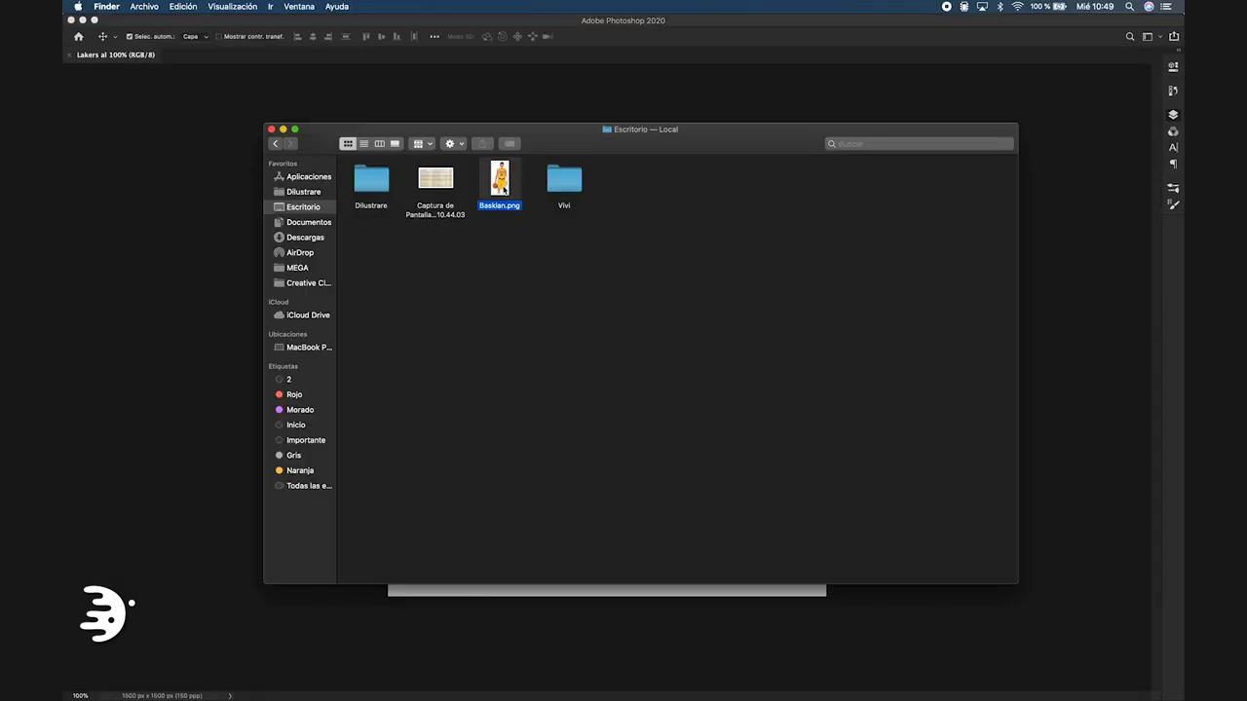
key("space")
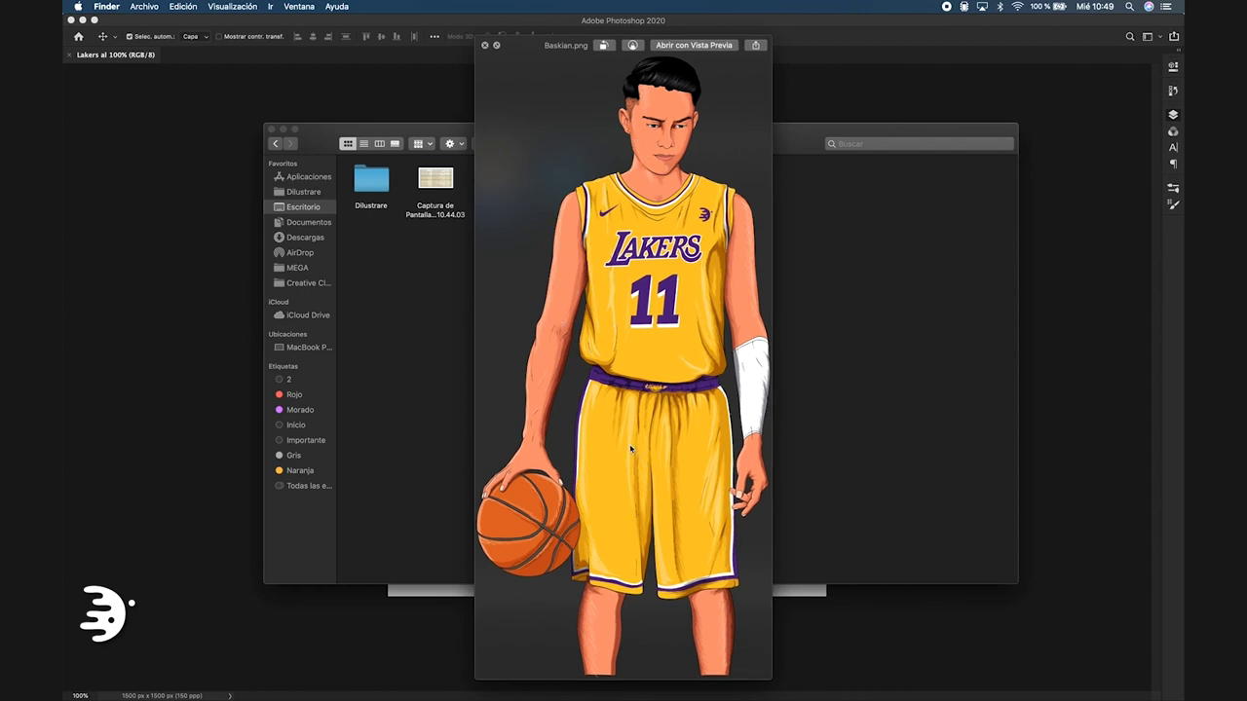
- Place Baskian.png on the canvas, scale it down, move it up and commit
key("space")
left_click_drag(498, 190, 590, 394)
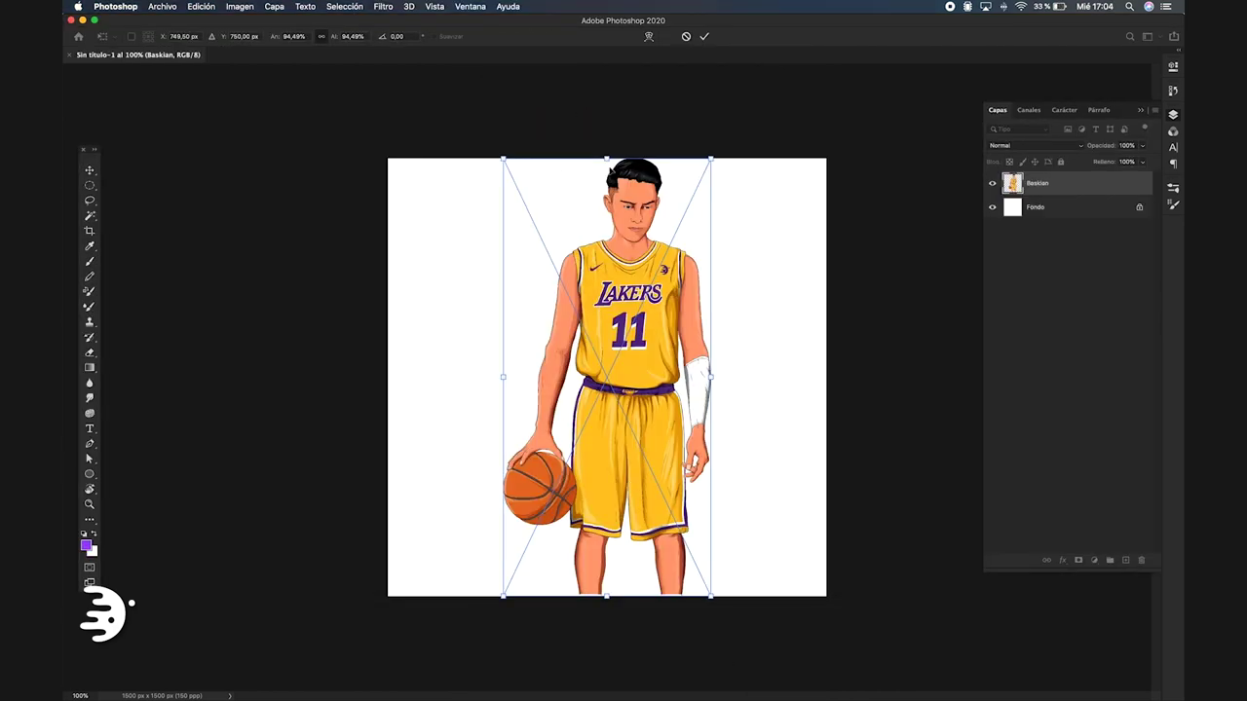
left_click_drag(611, 172, 606, 331)
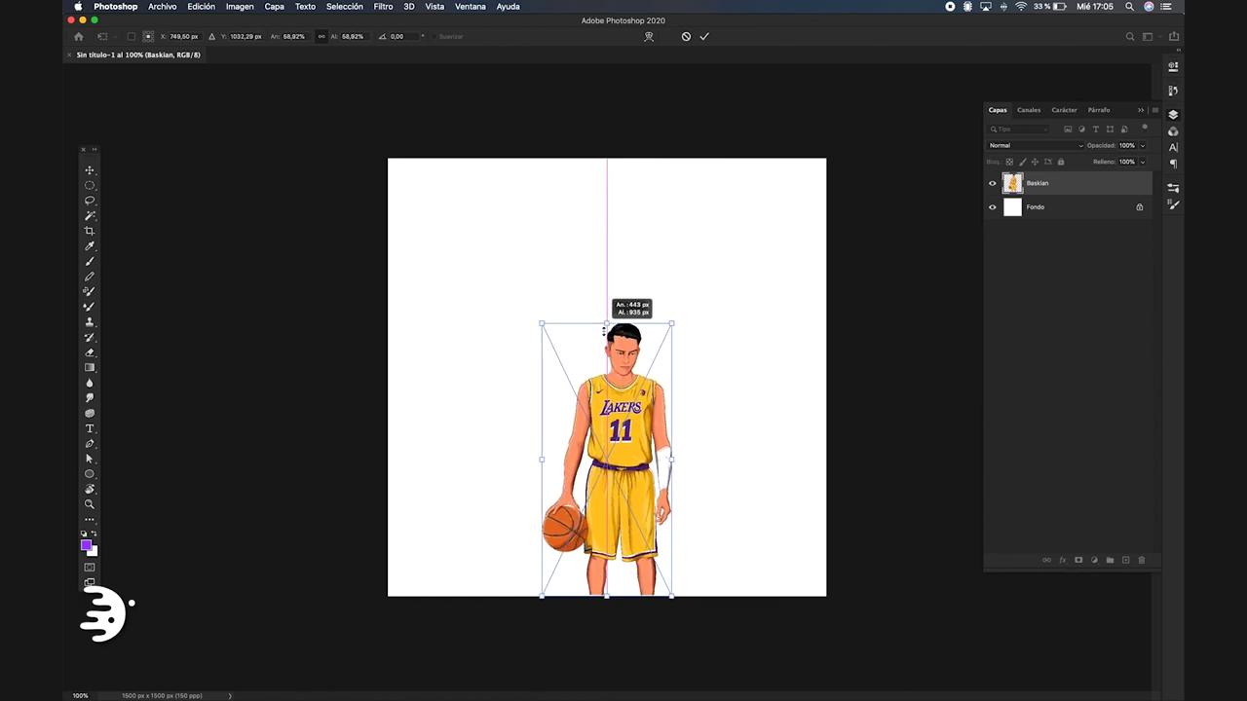
left_click_drag(643, 459, 643, 400)
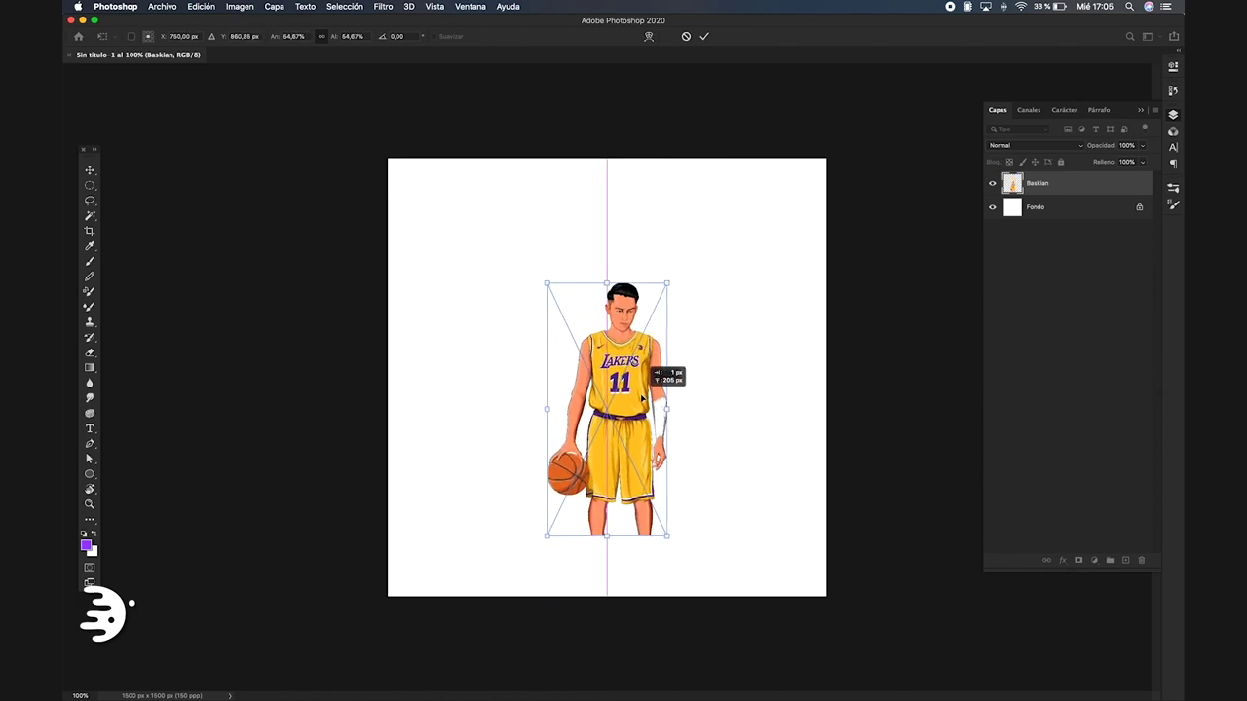
key("Return")
- Nudge the player image slightly left and up to fine-tune its centred position
key("shift+Left")
key("shift+Left")
key("shift+Left")
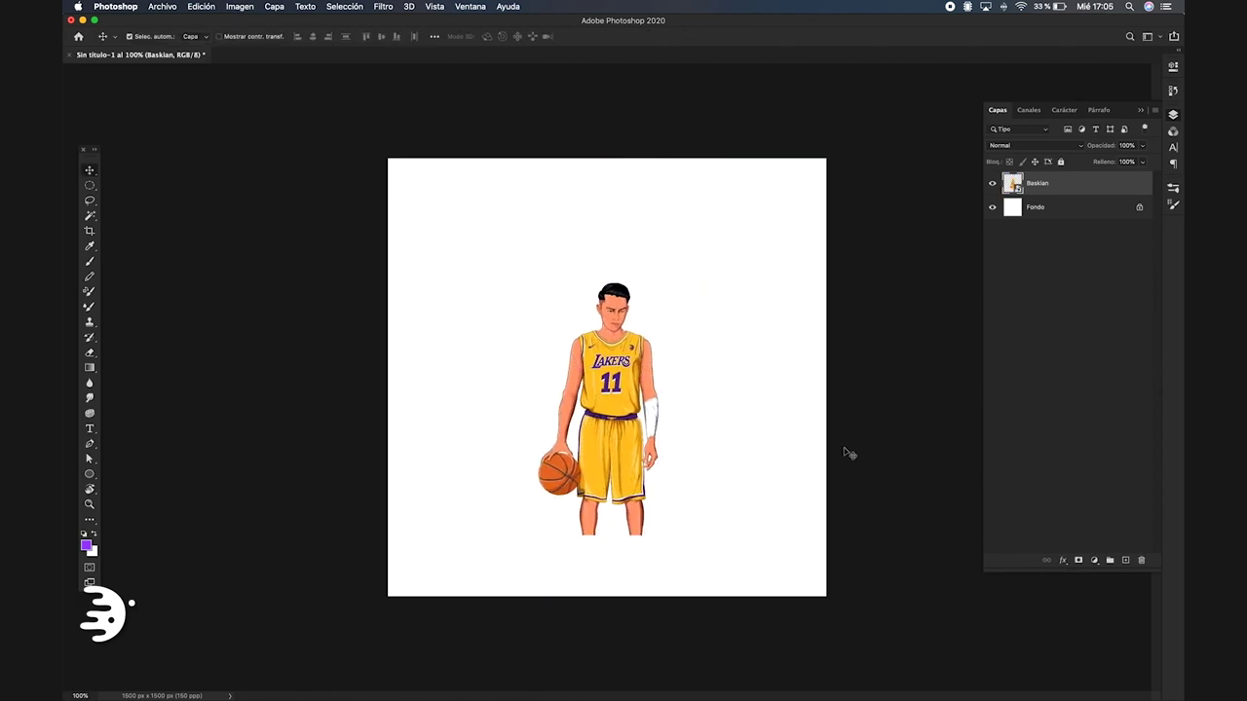
key("shift+Left")
key("shift+Up")
key("shift+Left")
left_click_drag(606, 287, 609, 296)
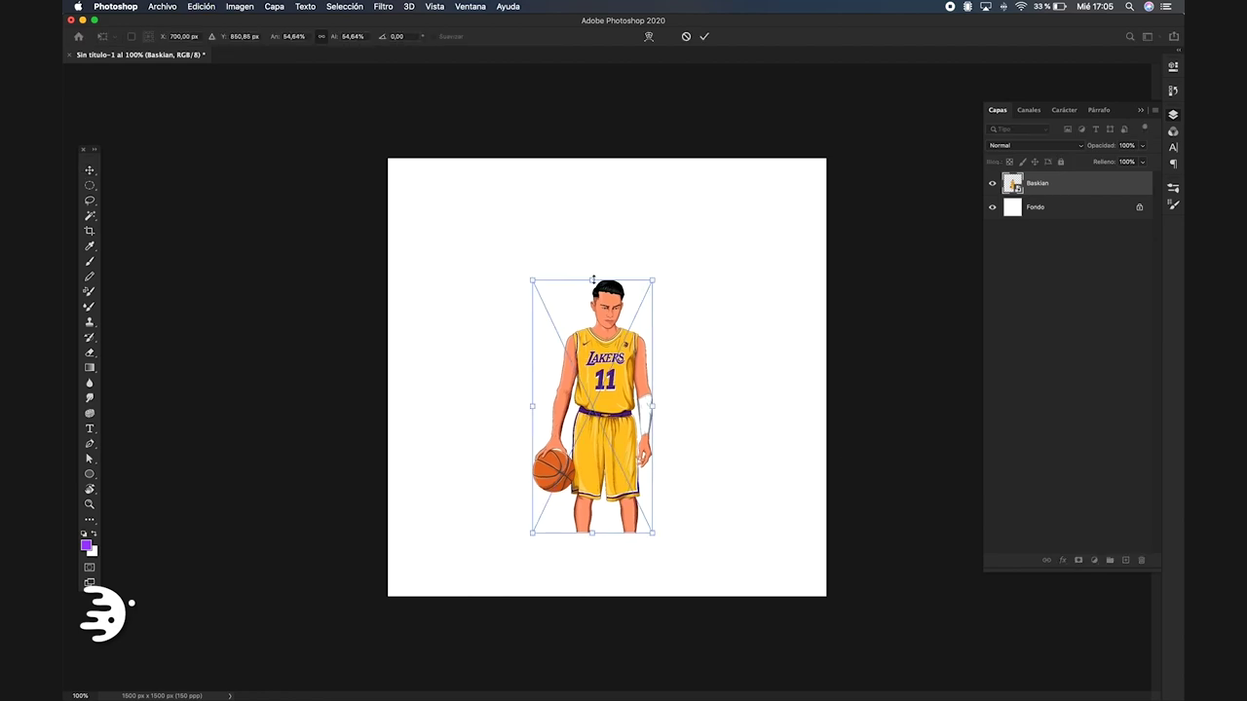
scroll(686, 435, "up", 1)
scroll(686, 433, "up", 2)
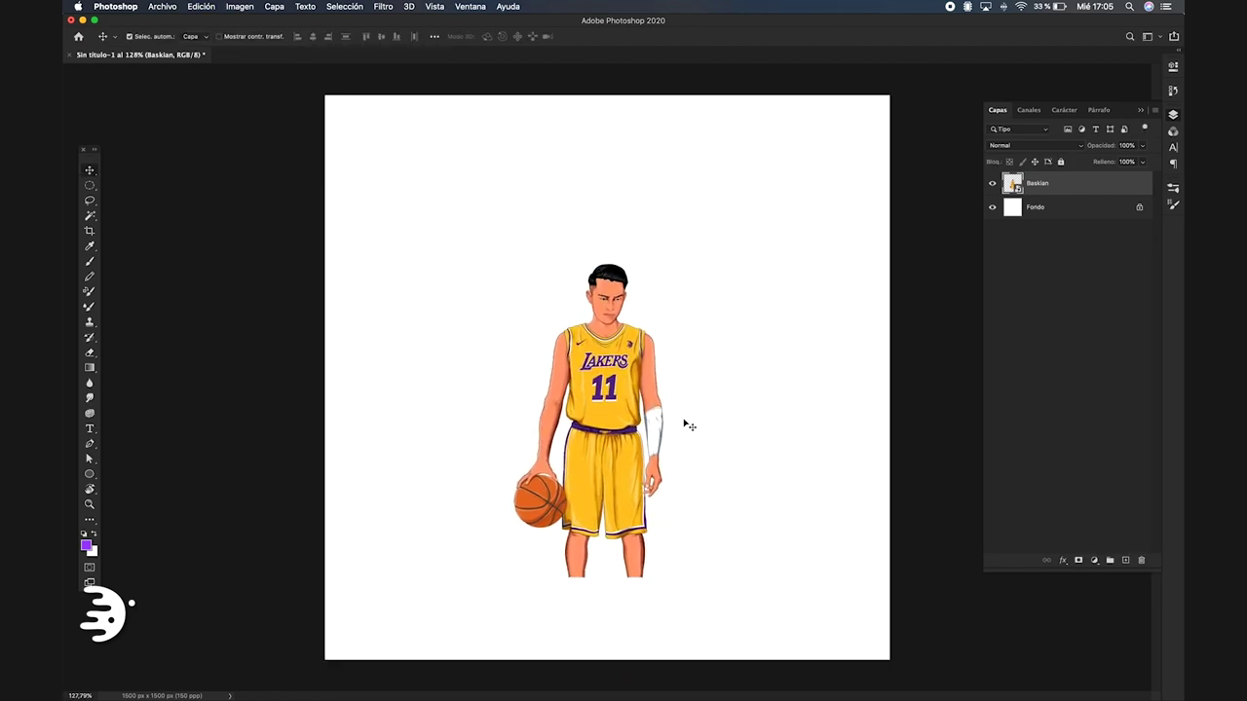
scroll(687, 431, "up", 1)
scroll(688, 428, "up", 1)
scroll(688, 428, "down", 1)
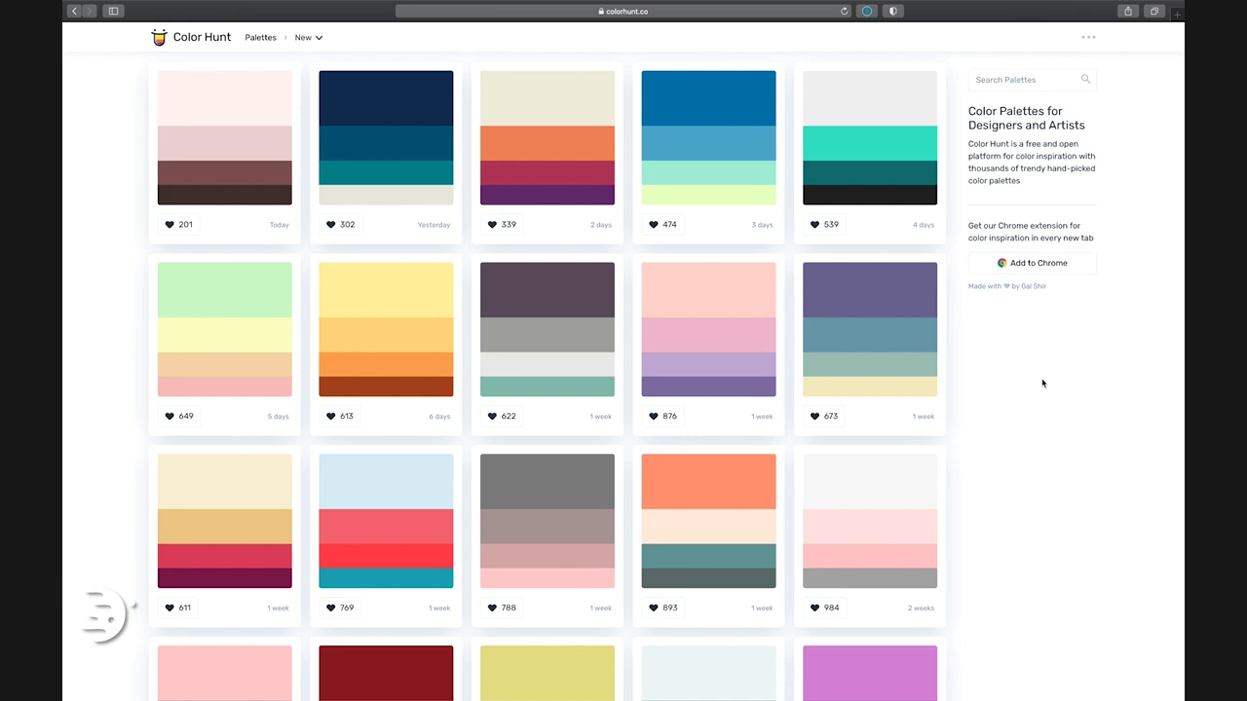
- Copy the hex code of the muted purple swatch from a Color Hunt palette
left_click(826, 312)
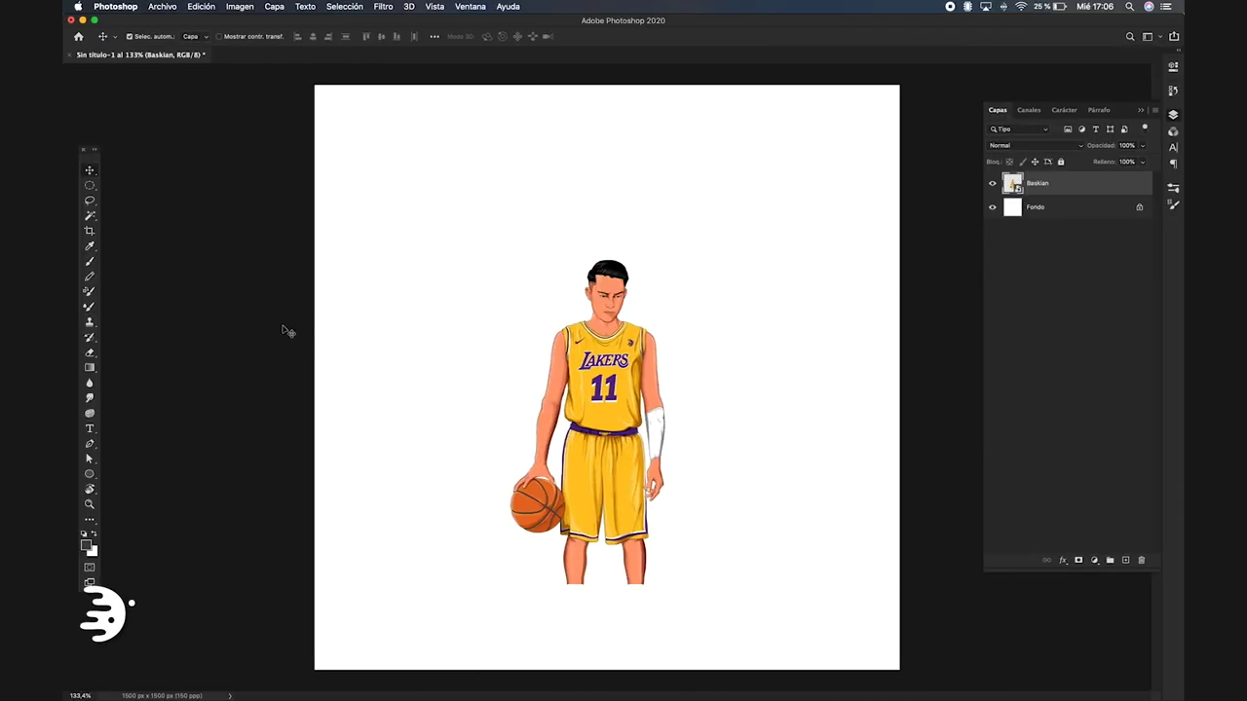
- Set the foreground colour to 726a95
left_click(88, 545)
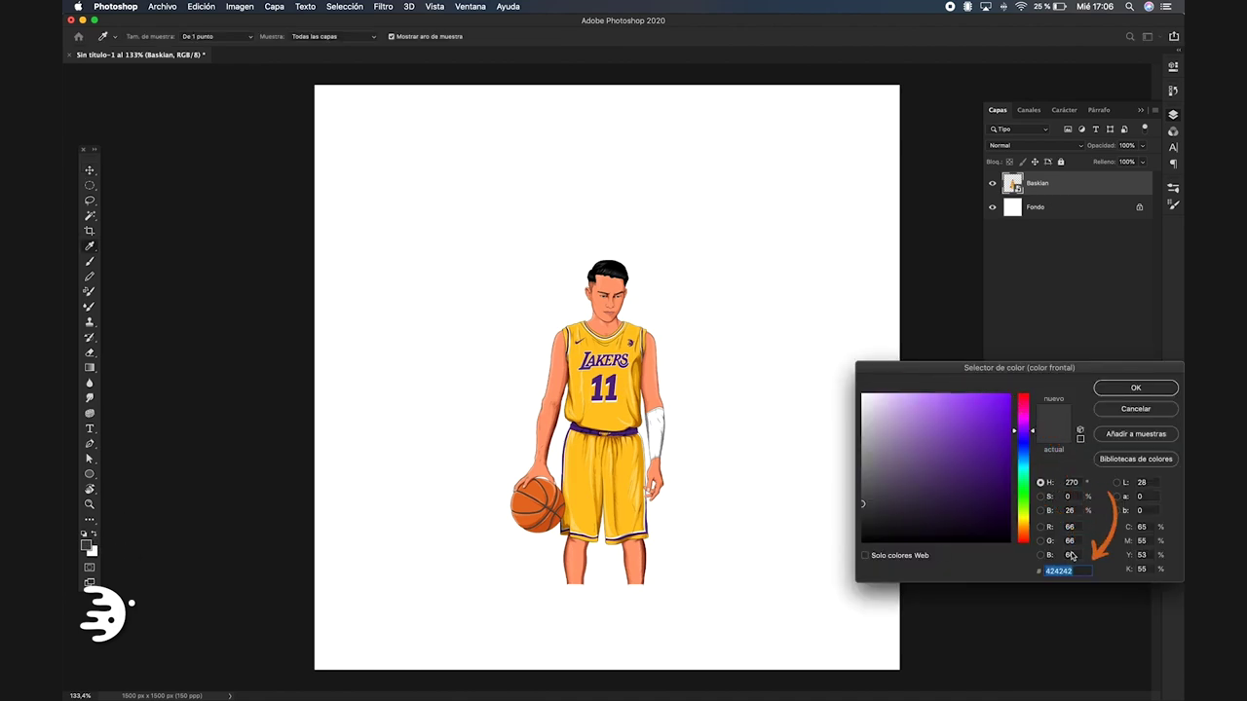
type("726a95")
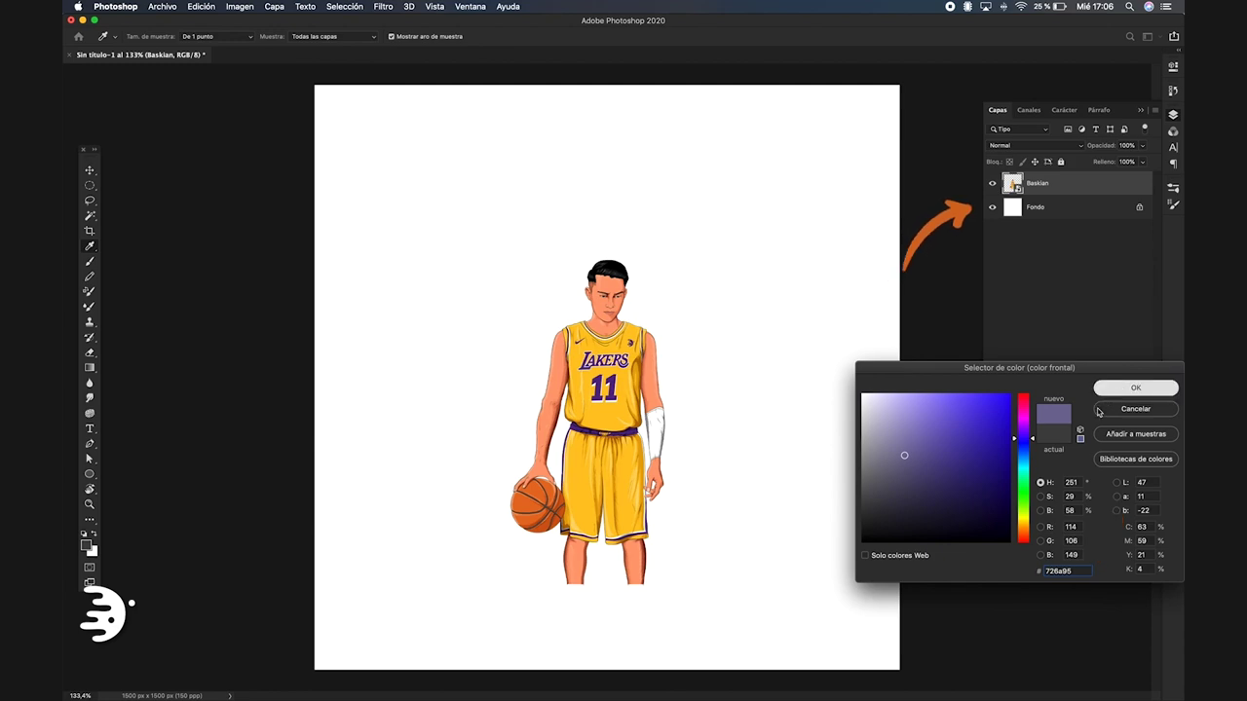
left_click(1136, 387)
key("v")
- Add a Color uniforme fill layer above the Fondo background layer
left_click(1035, 207)
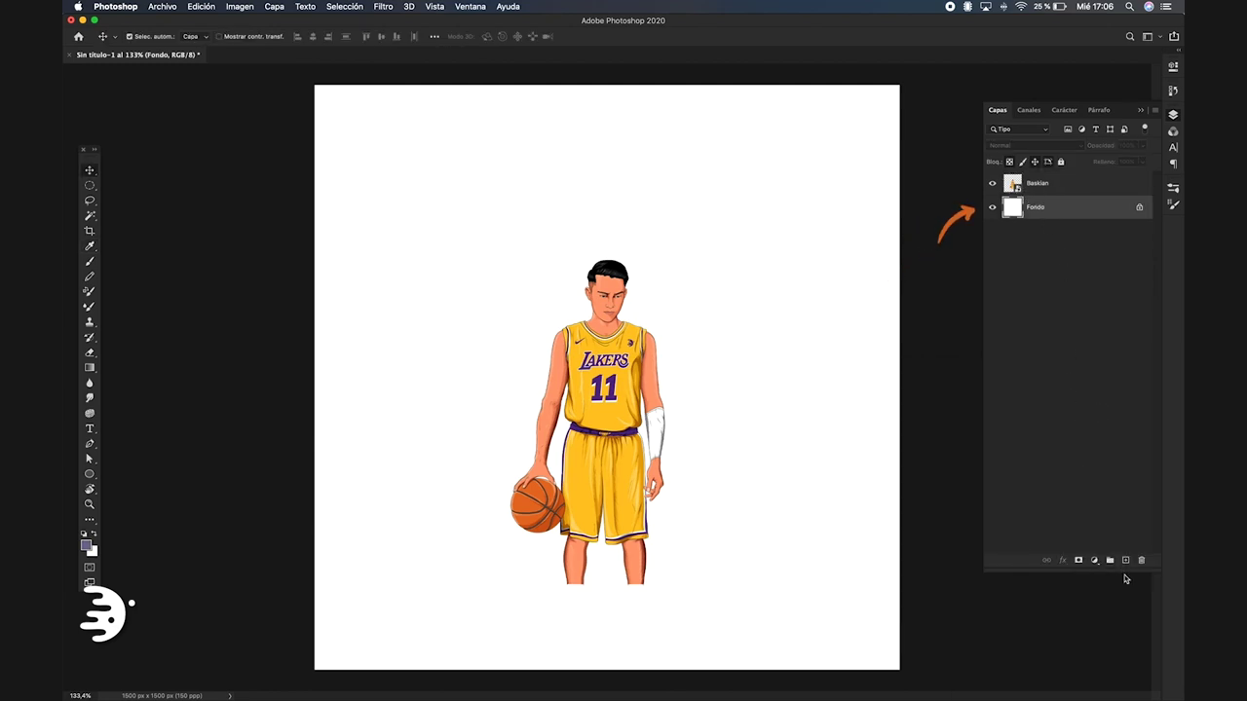
left_click(1094, 560)
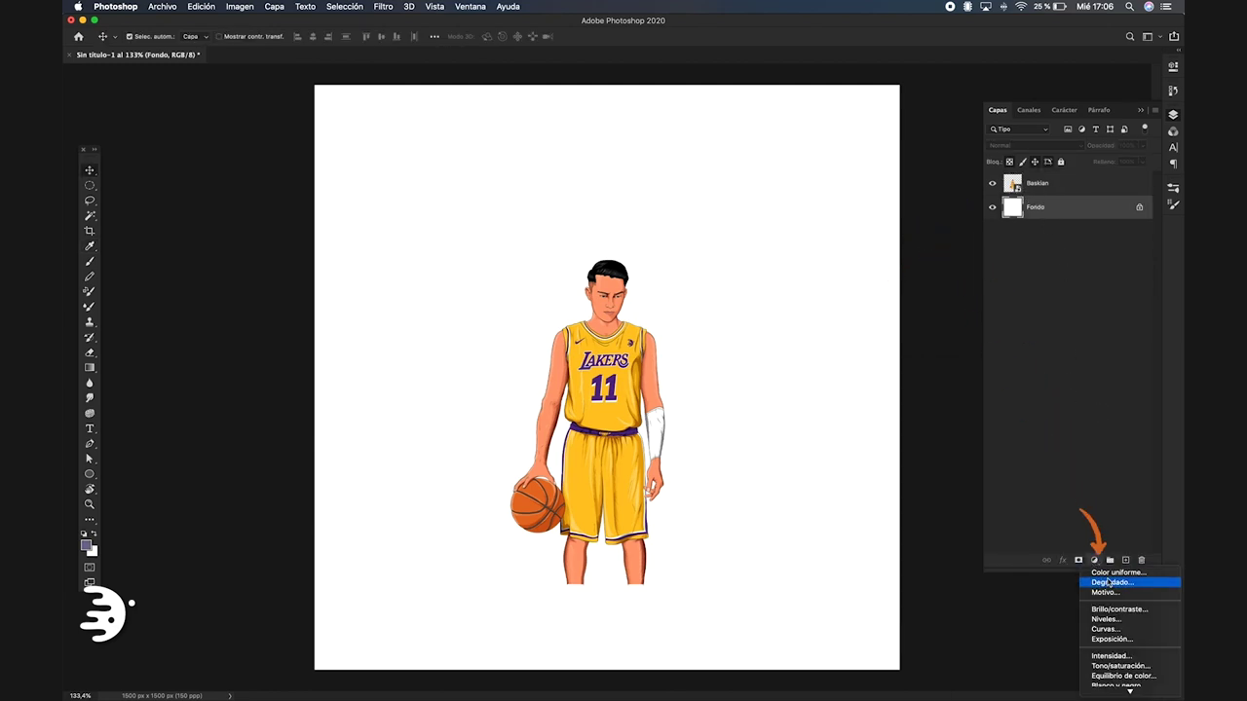
left_click(1111, 573)
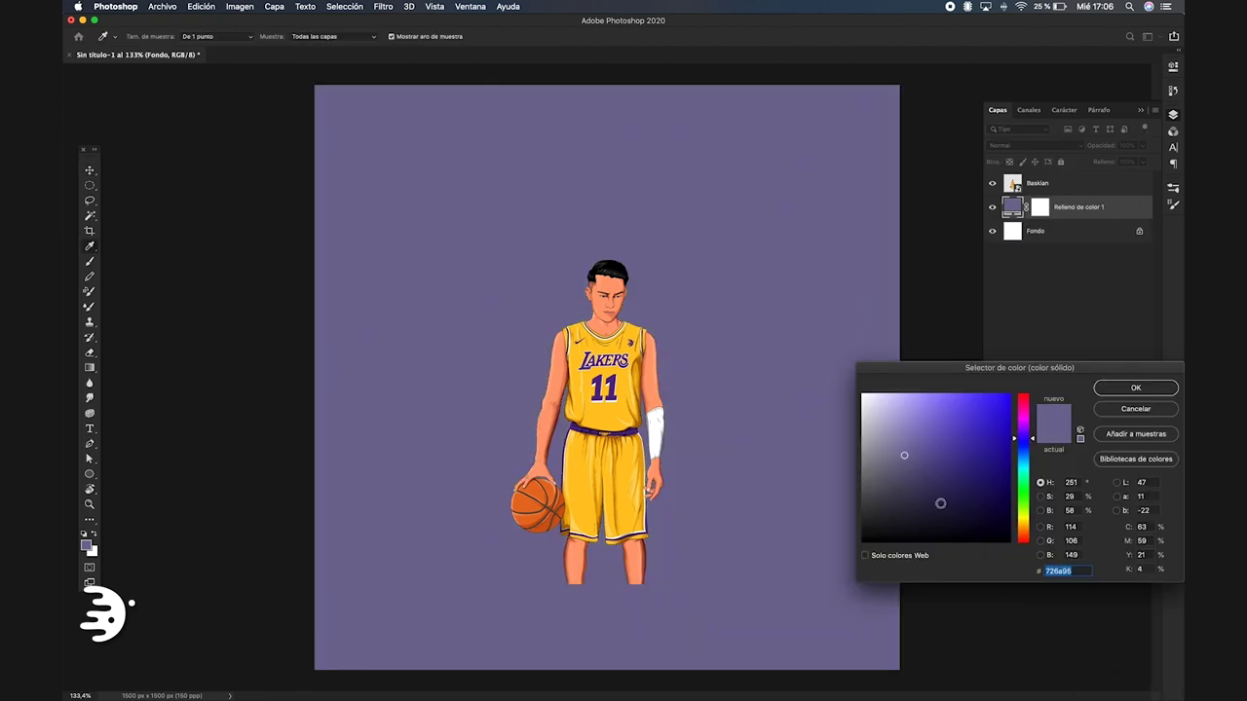
left_click_drag(925, 364, 929, 367)
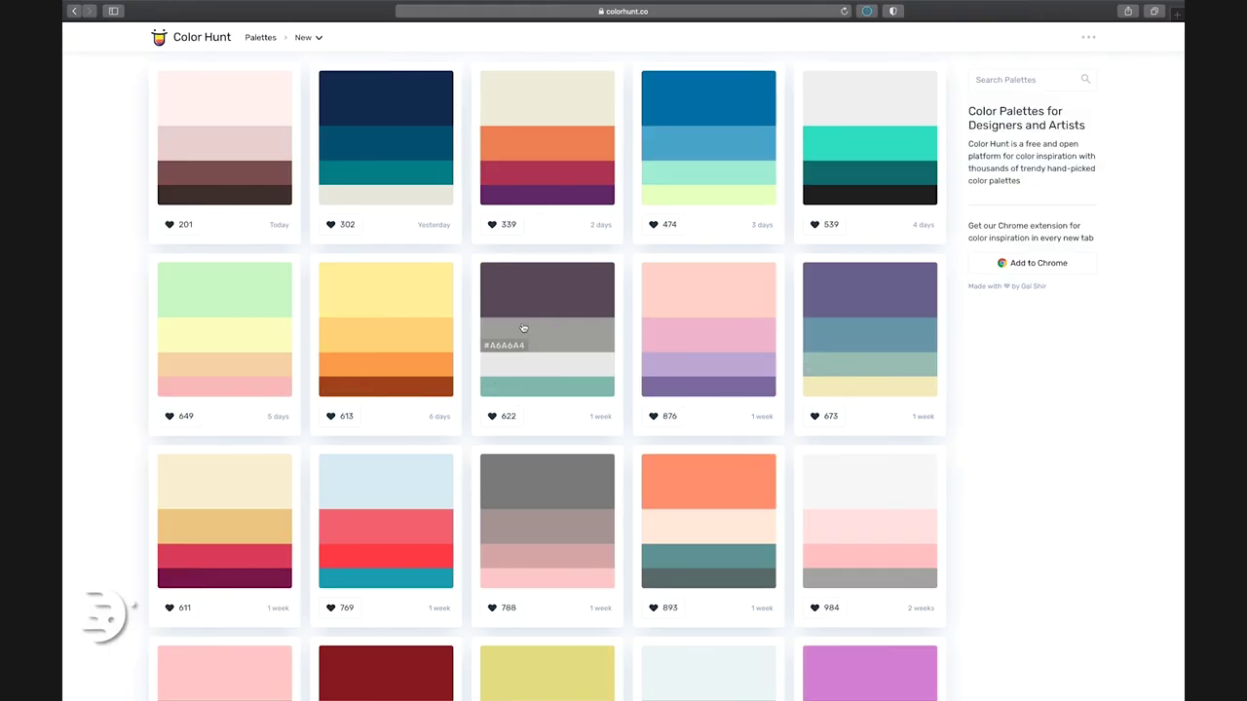
- Copy palette hex codes from Color Hunt and paste them into the fill colour picker
left_click(496, 328)
key("super+Tab")
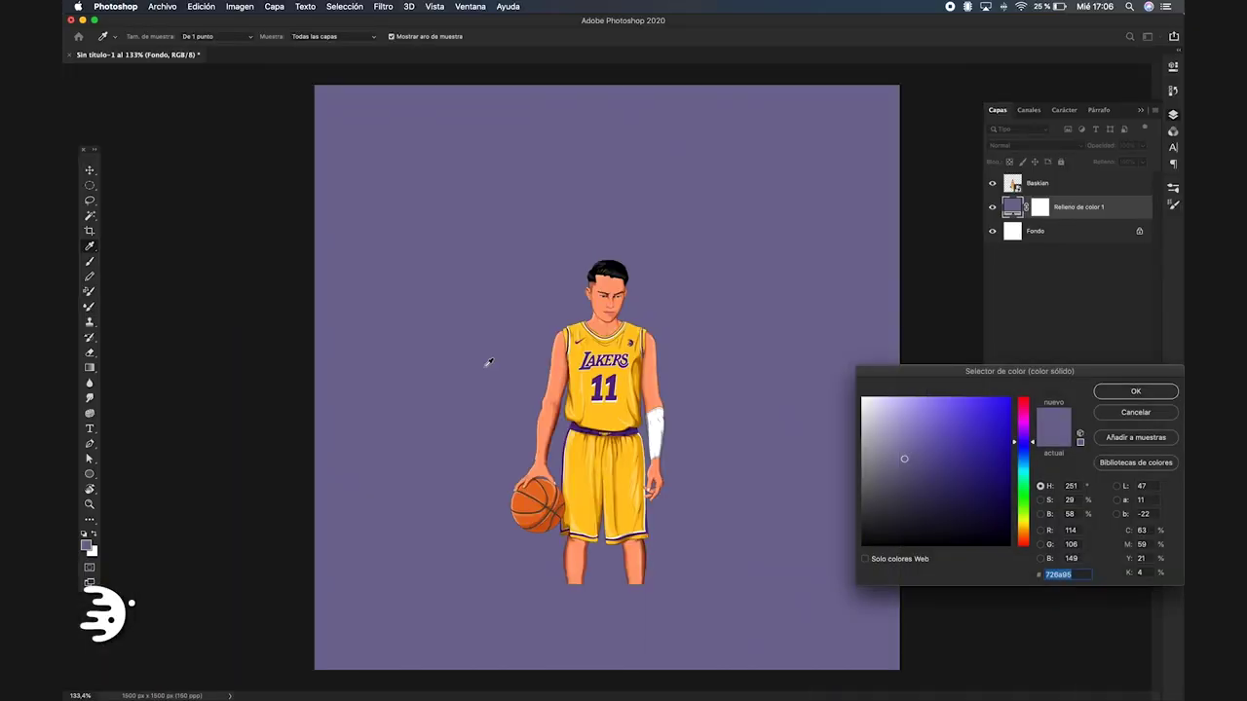
key("super+v")
key("super+Tab")
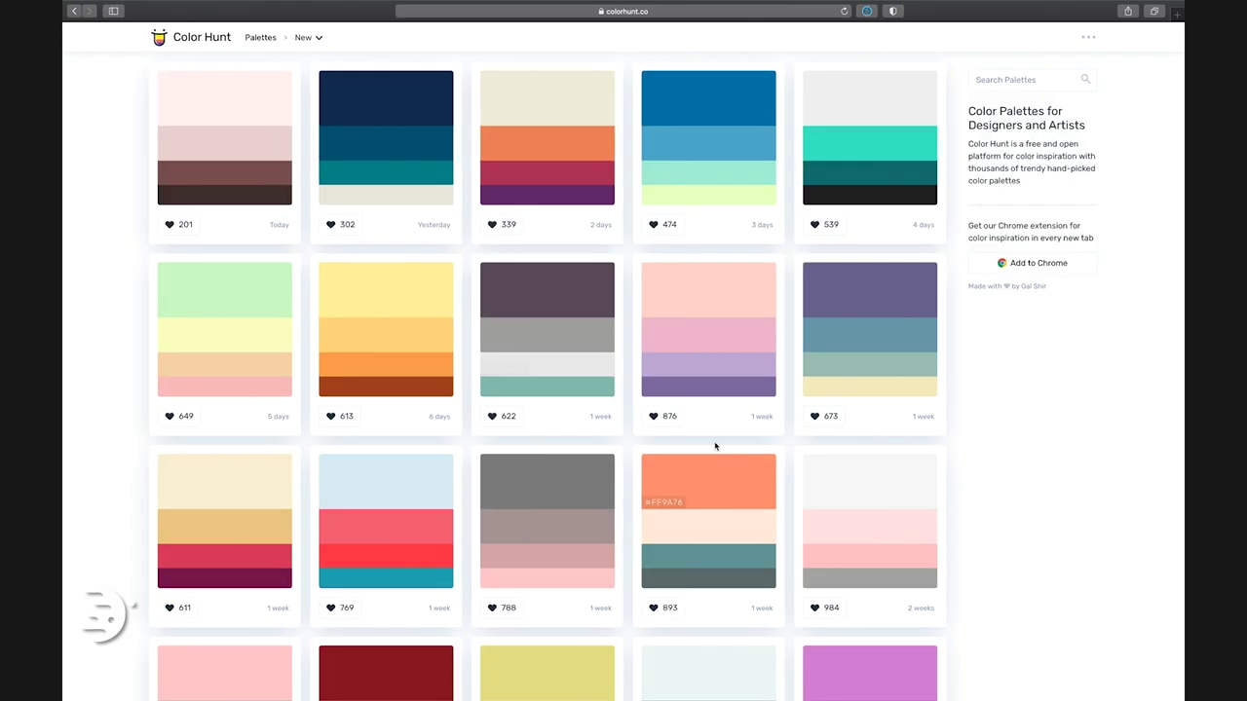
left_click(679, 570)
key("super+Tab")
key("super+v")
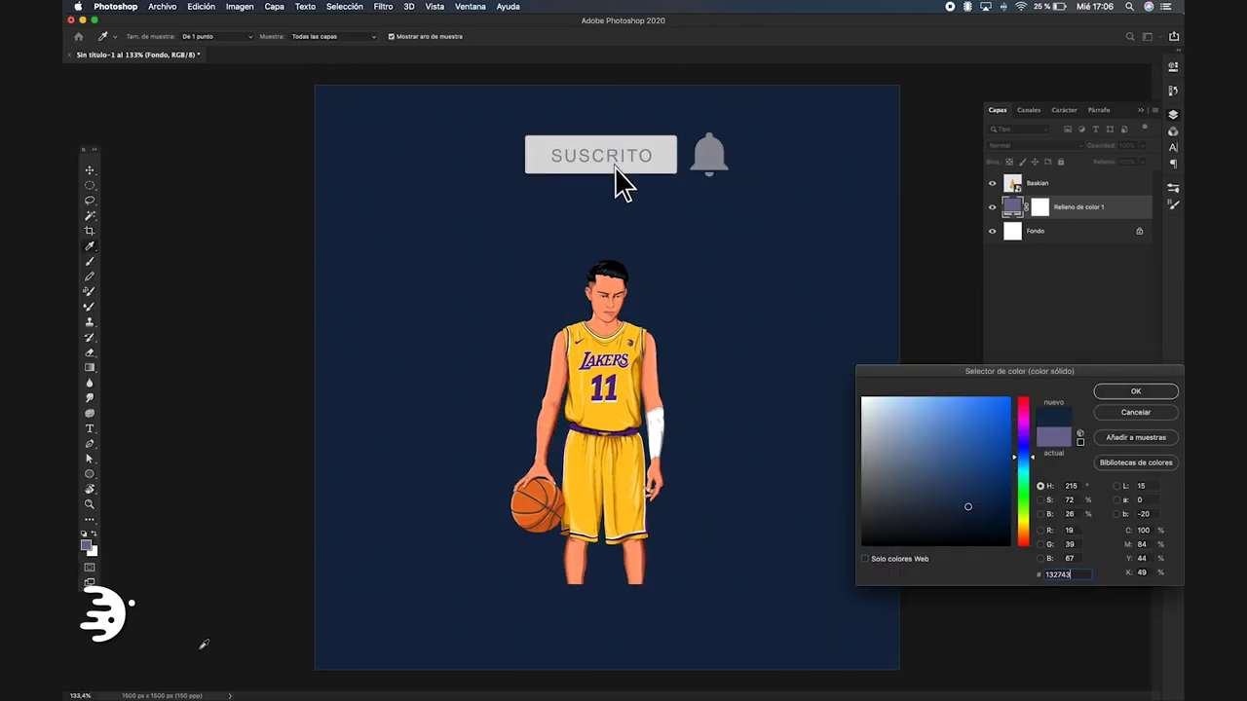
key("super+v")
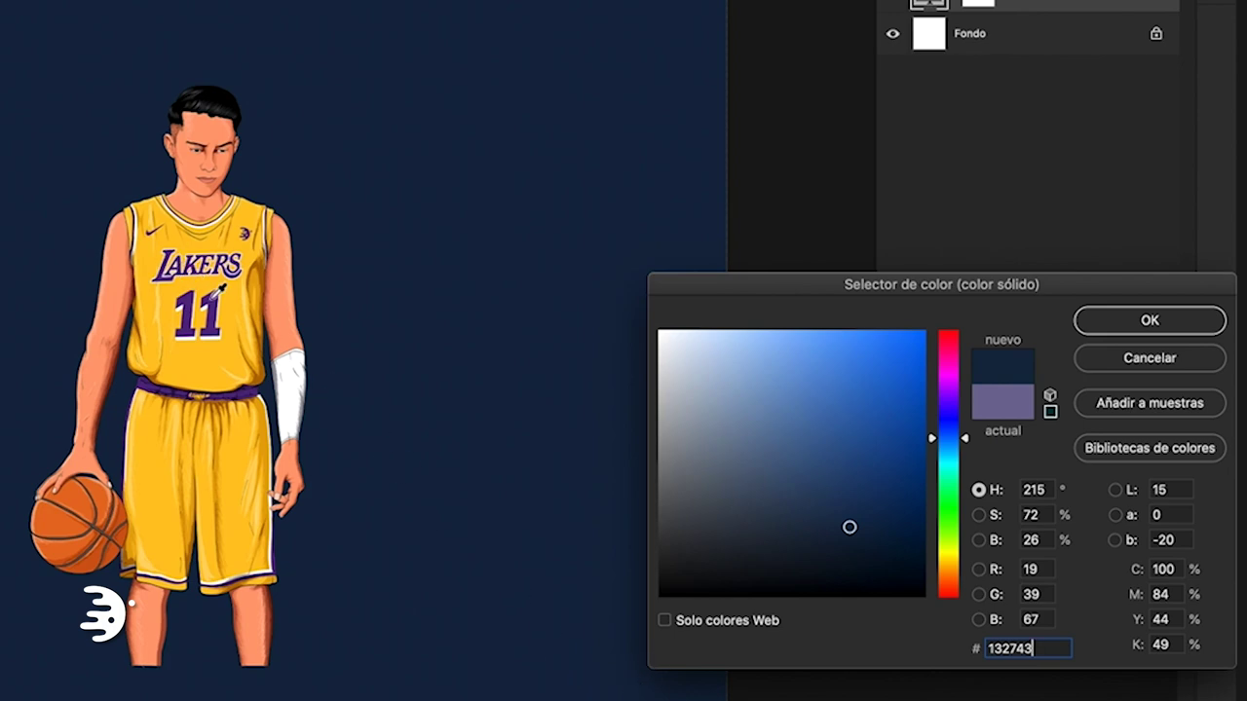
- Sample the jersey number's purple and darken the fill colour to 3e1468
left_click(207, 302)
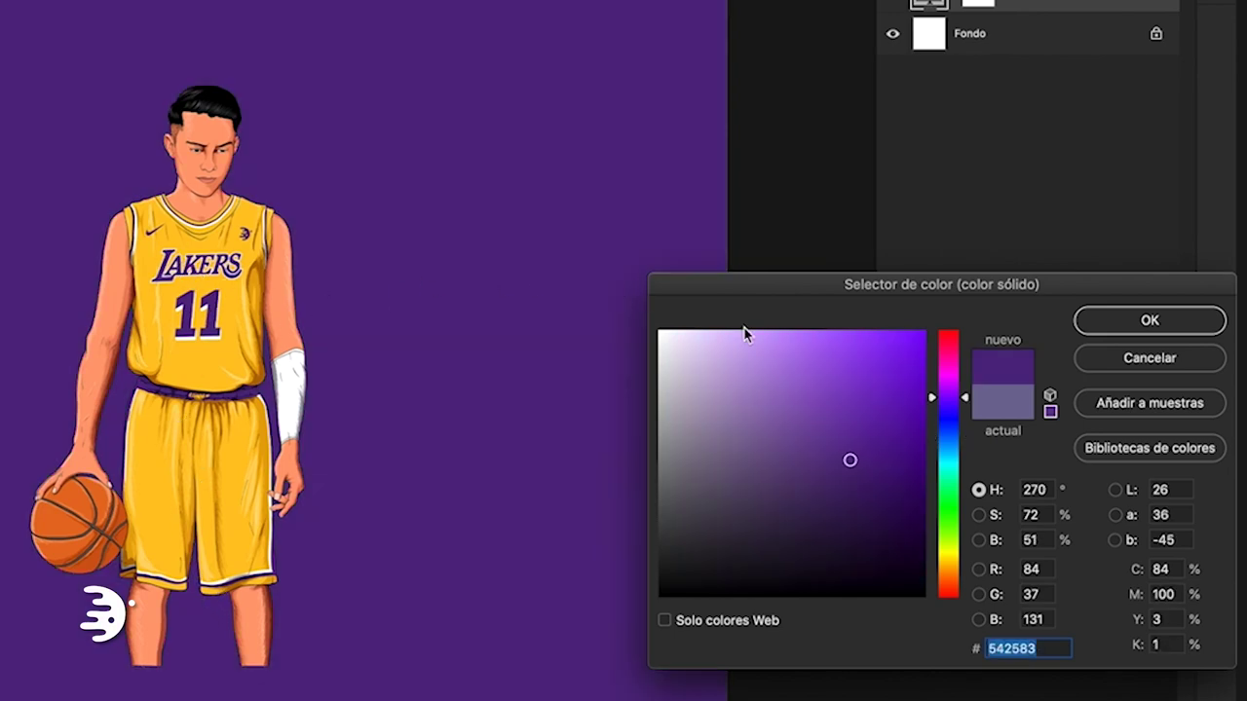
left_click(847, 460)
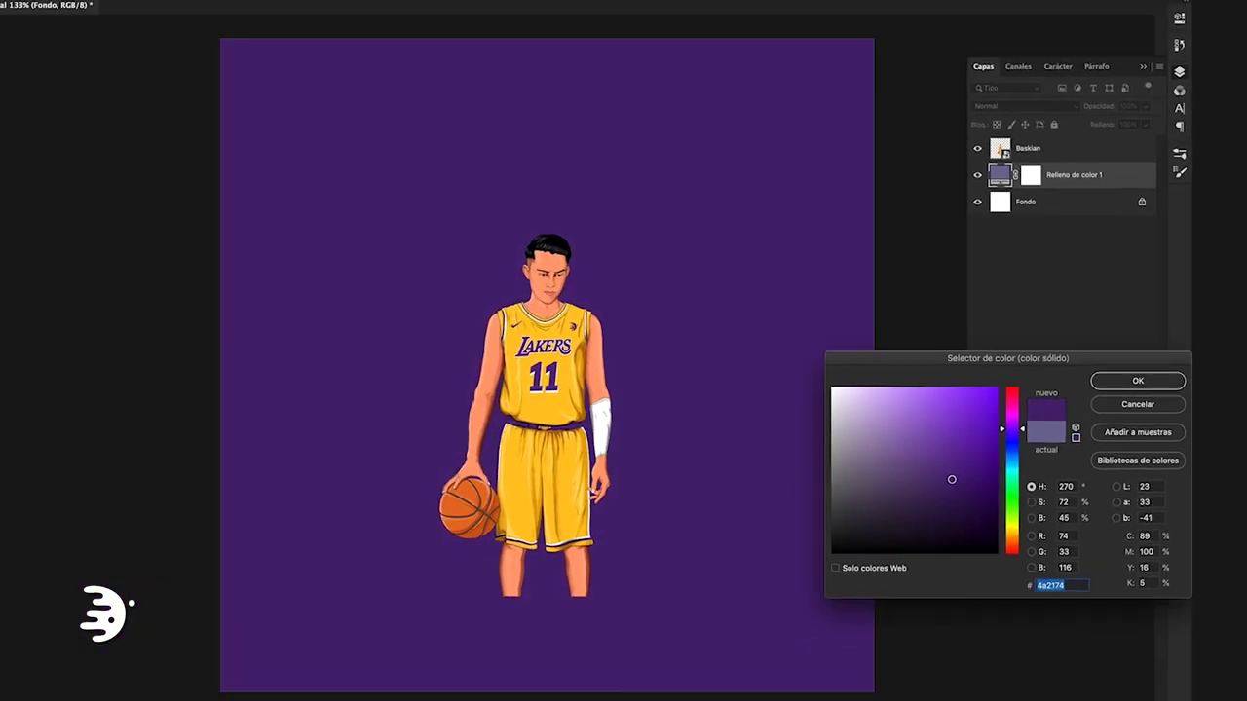
left_click_drag(968, 473, 981, 485)
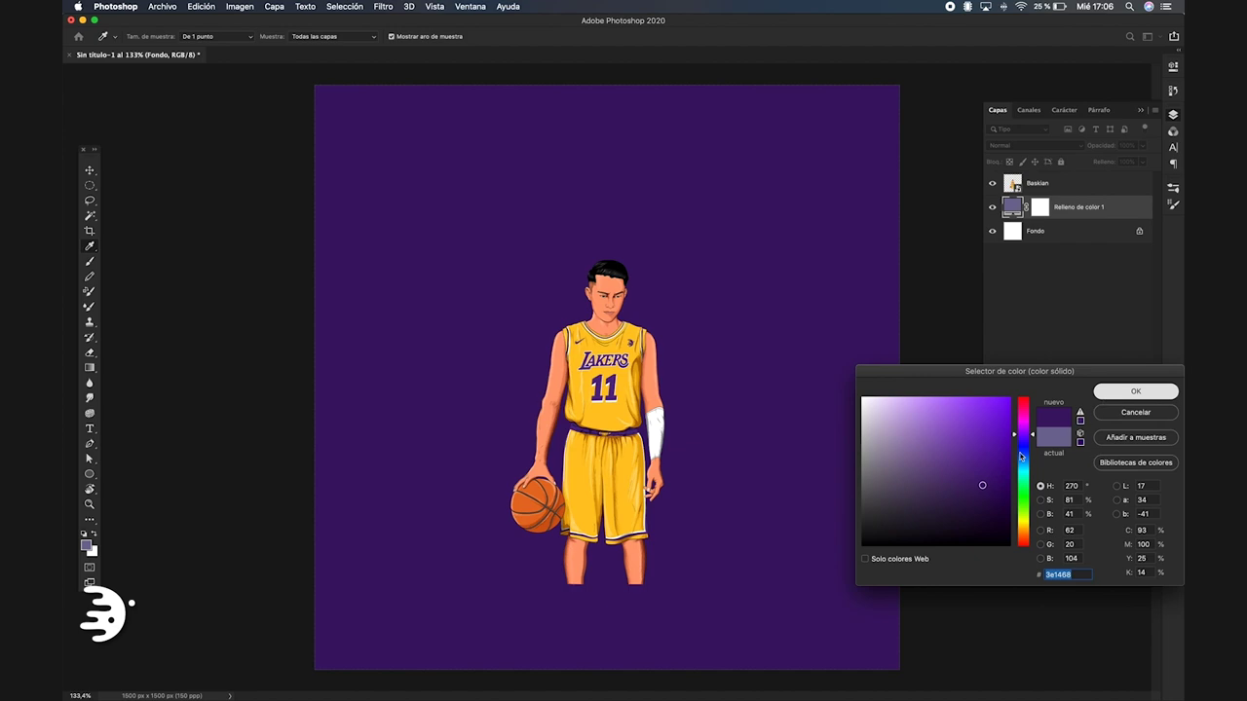
left_click(1134, 390)
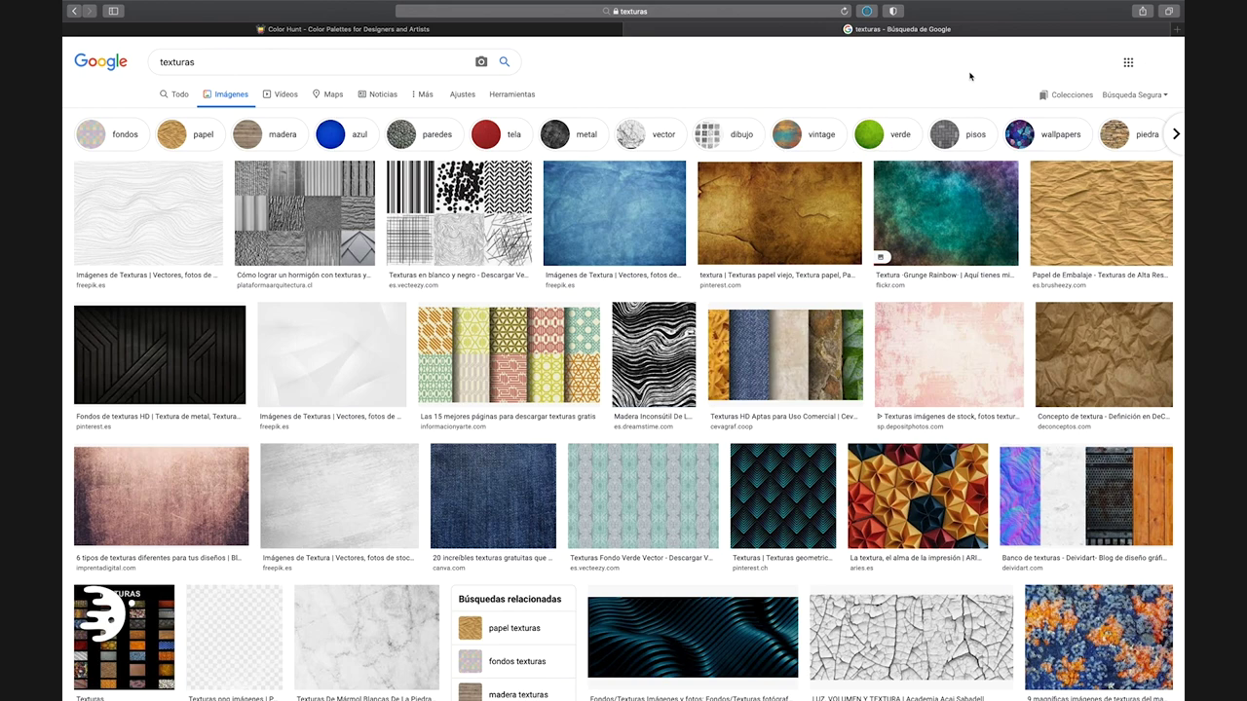
key("ctrl+Left")
key("super+Tab")
key("super+Tab")
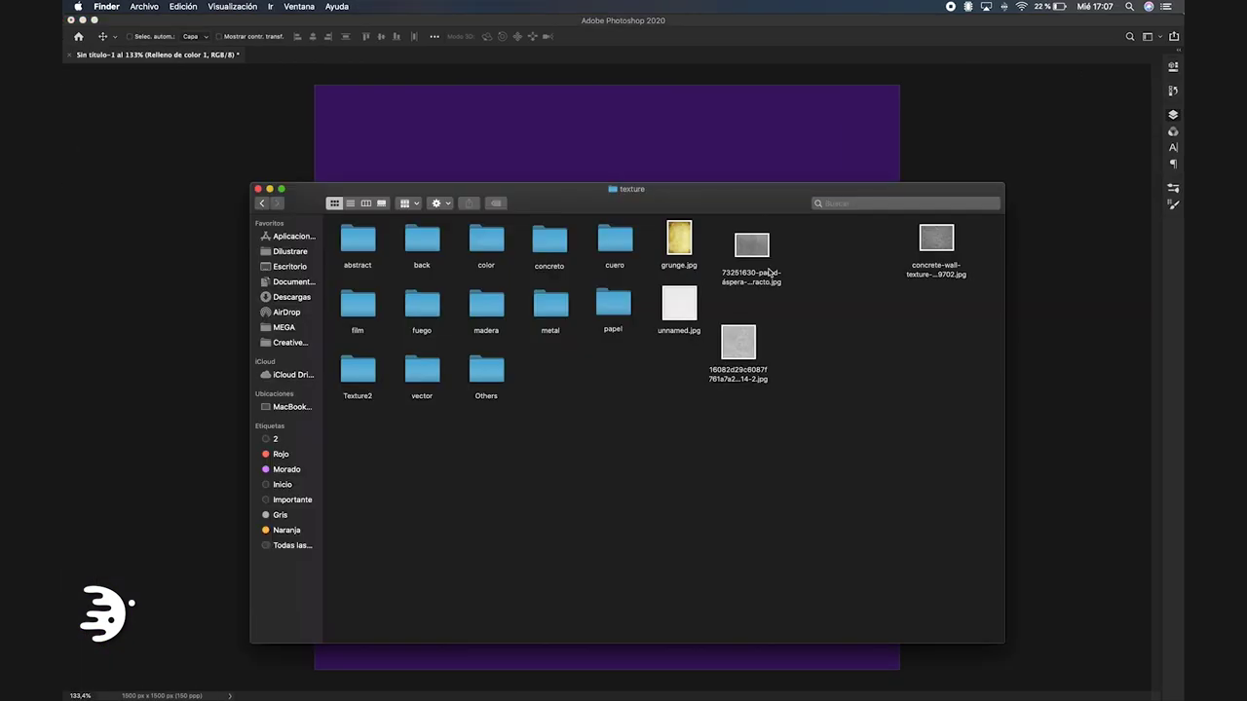
- Drag the grey speckled texture JPG from Finder onto the Photoshop canvas
left_click_drag(737, 343, 688, 386)
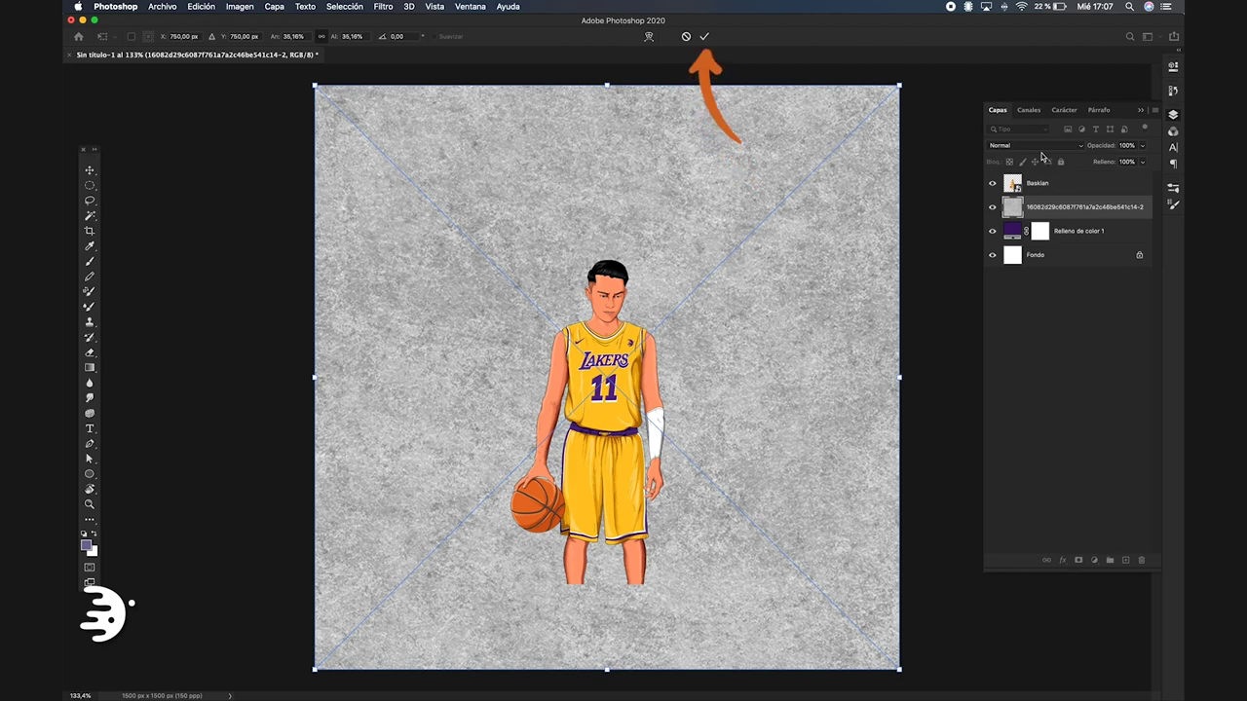
- Commit the texture placement and blend it in Multiplicar mode at 55% opacity
left_click(705, 37)
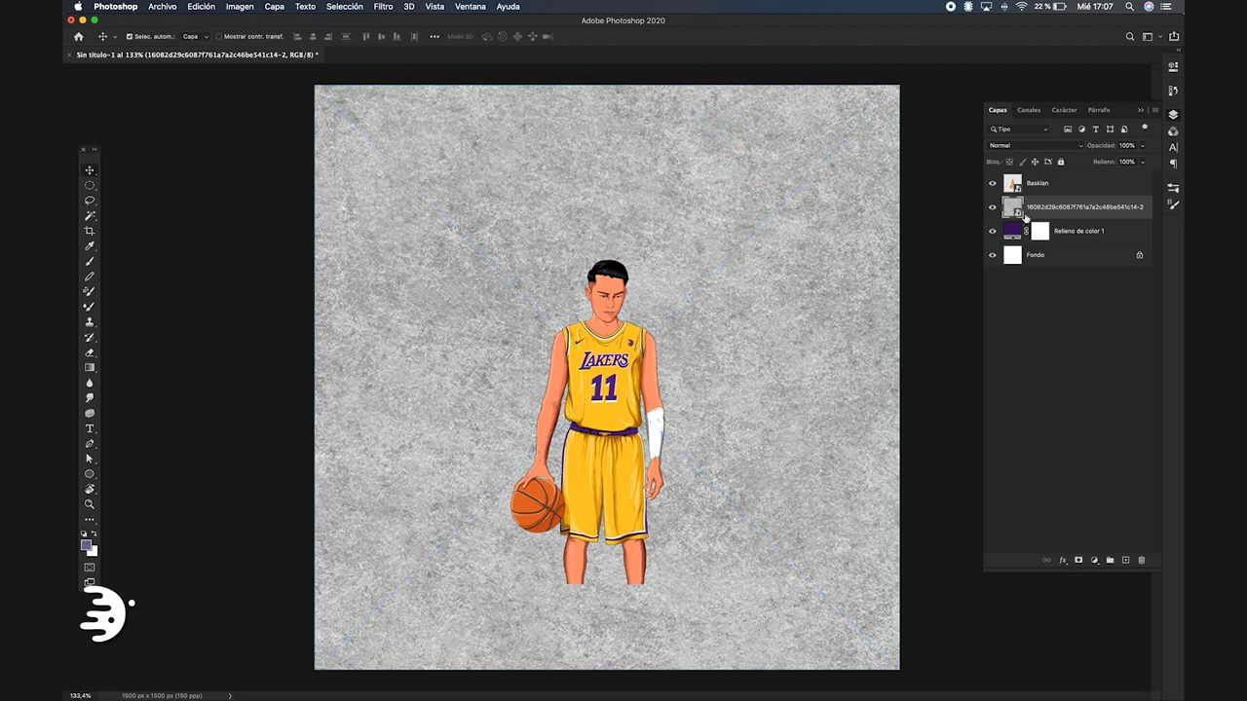
left_click(1033, 146)
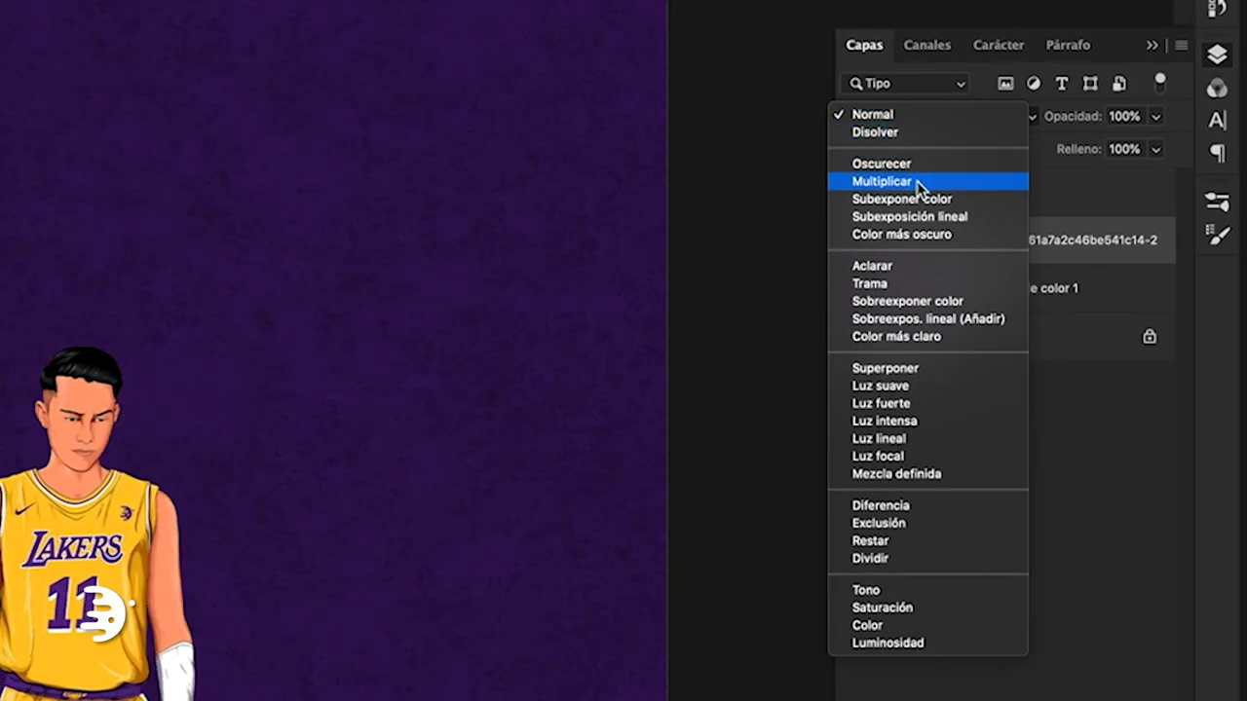
left_click(916, 181)
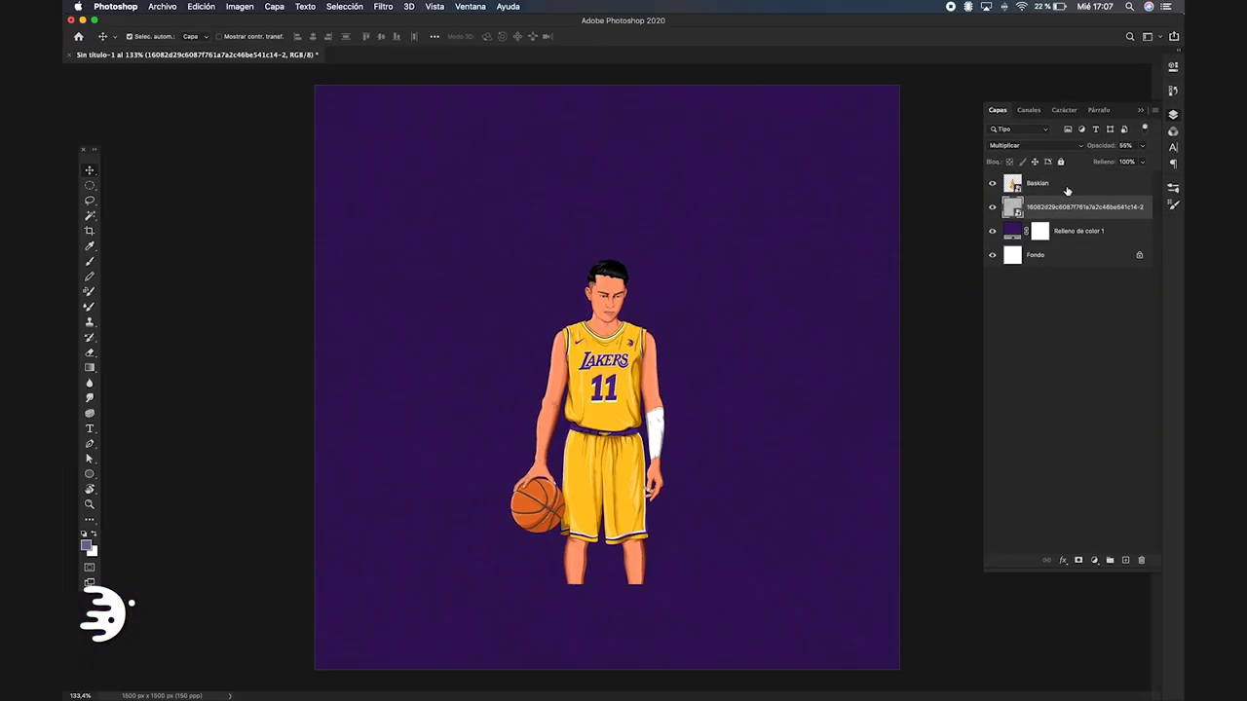
left_click(1019, 186)
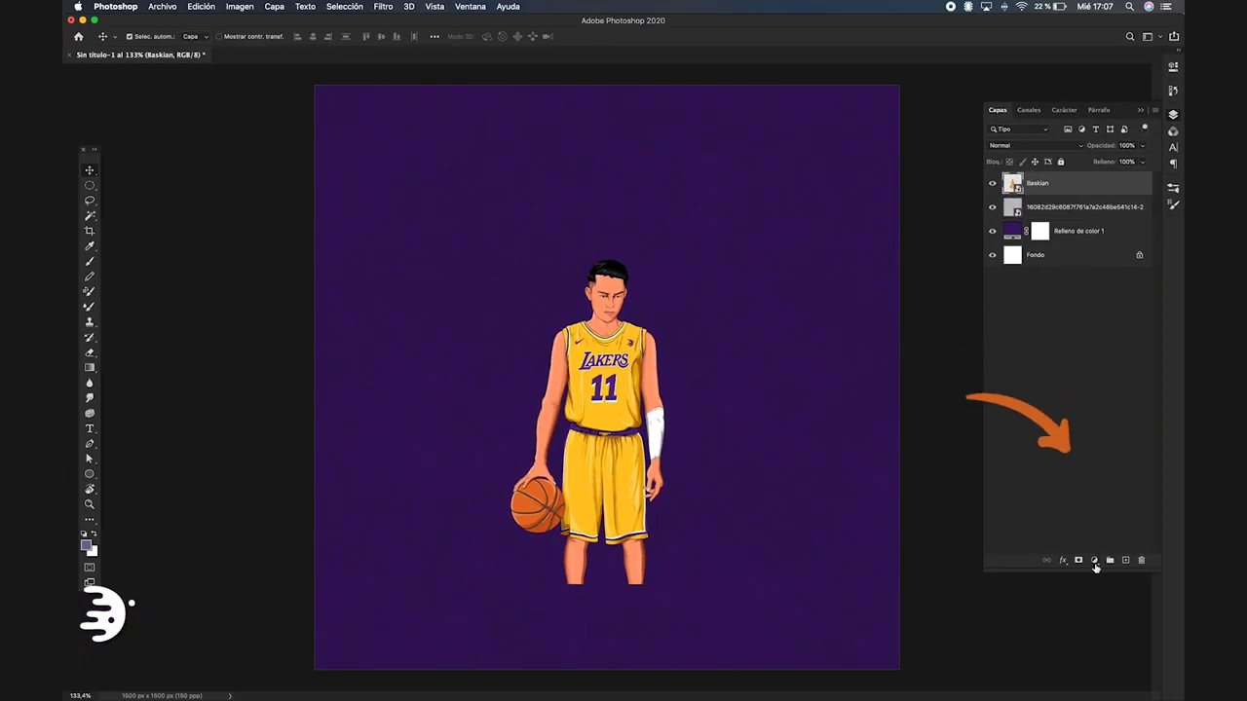
- Add a reversed black-to-white radial gradient fill layer at 140% scale
left_click(1095, 561)
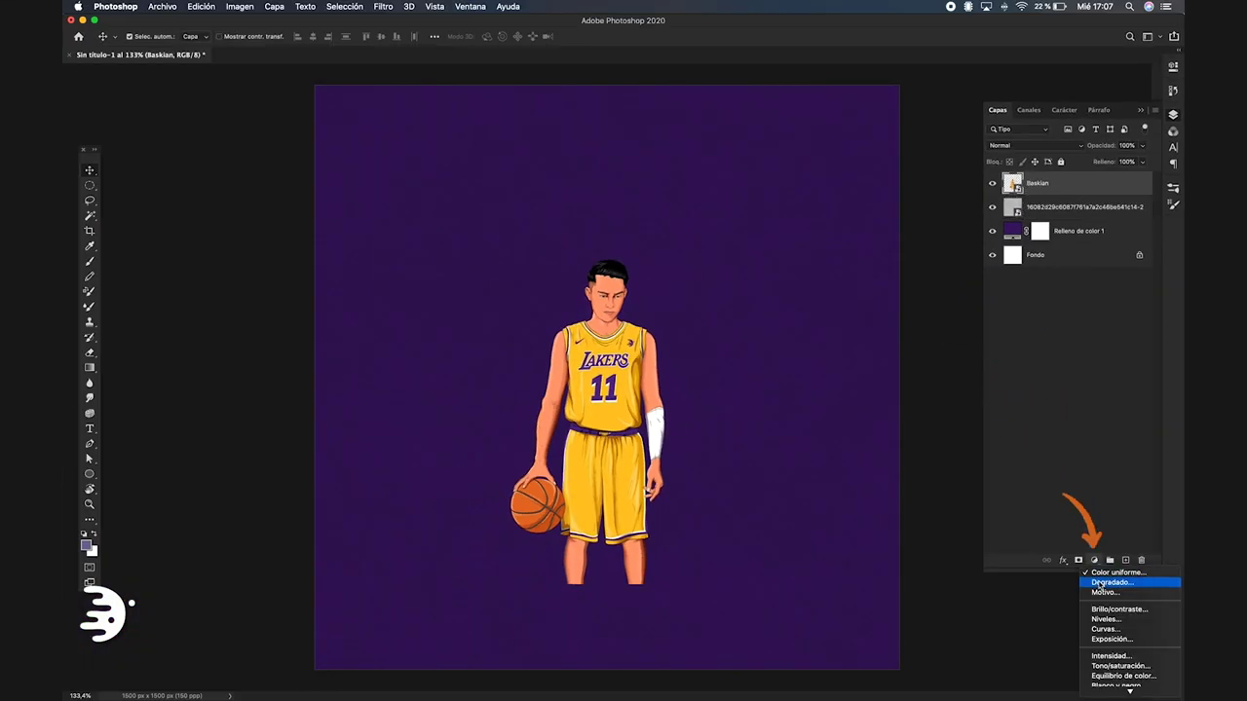
left_click(1101, 583)
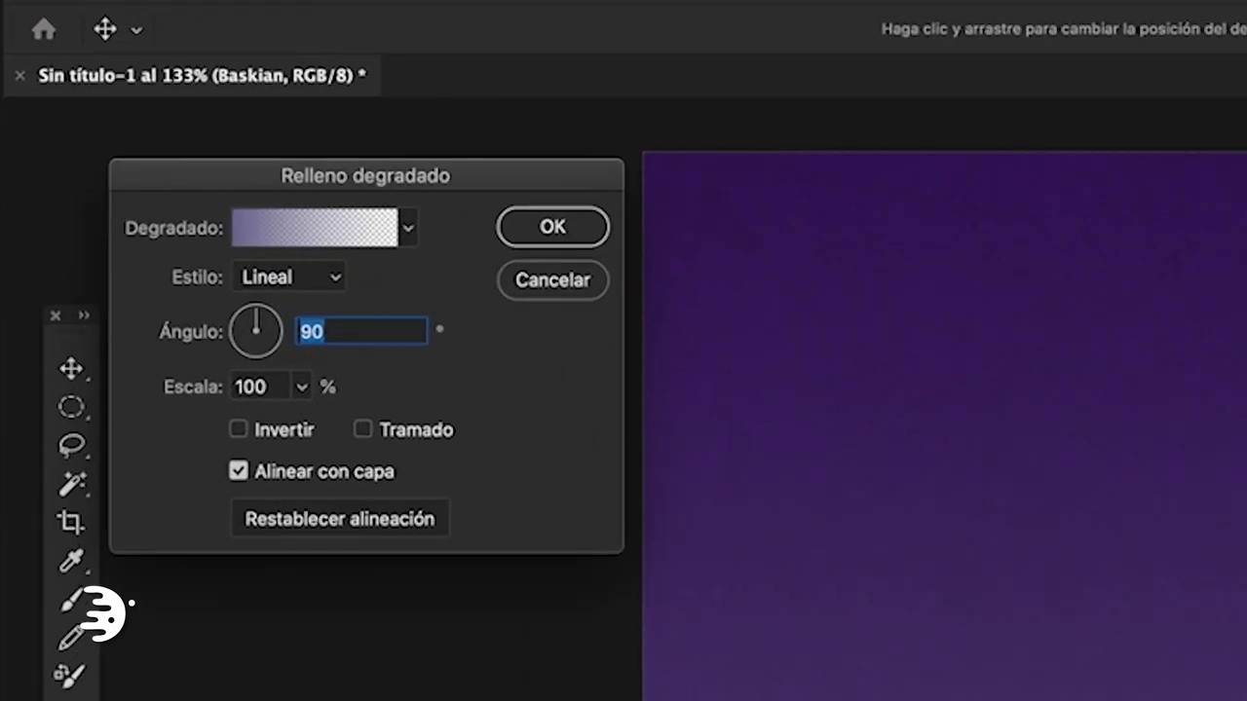
left_click(404, 233)
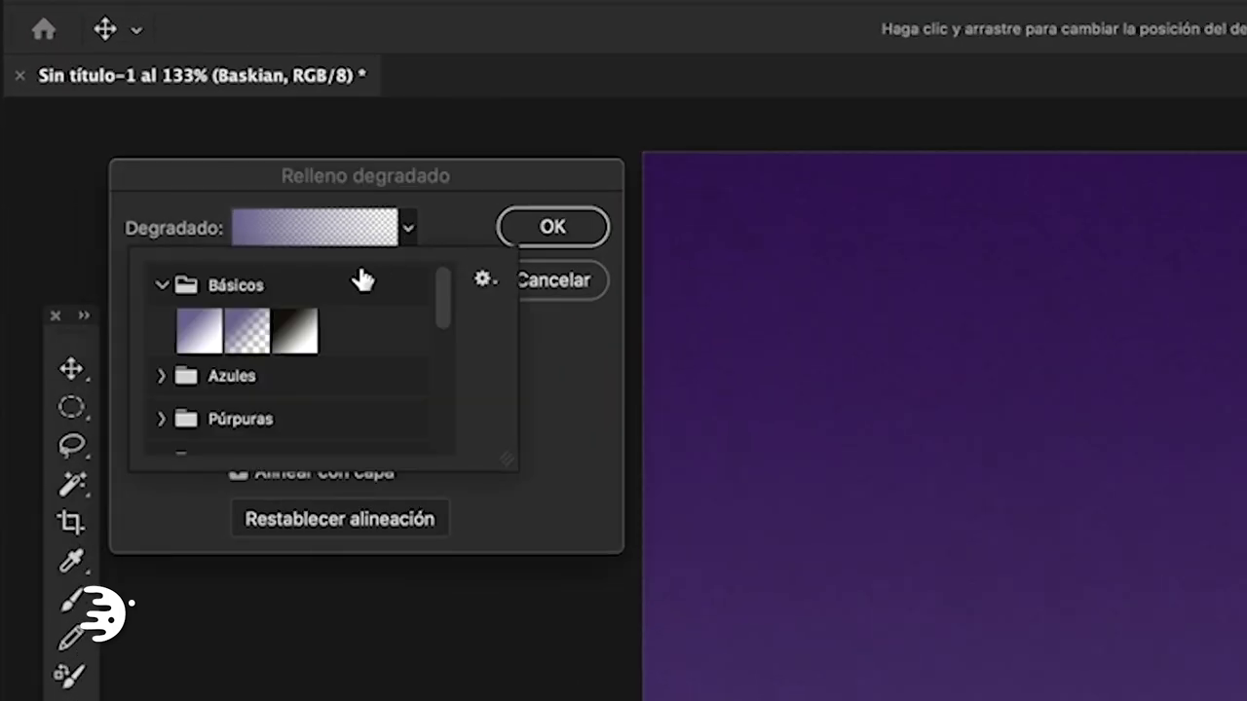
left_click(298, 331)
left_click(418, 232)
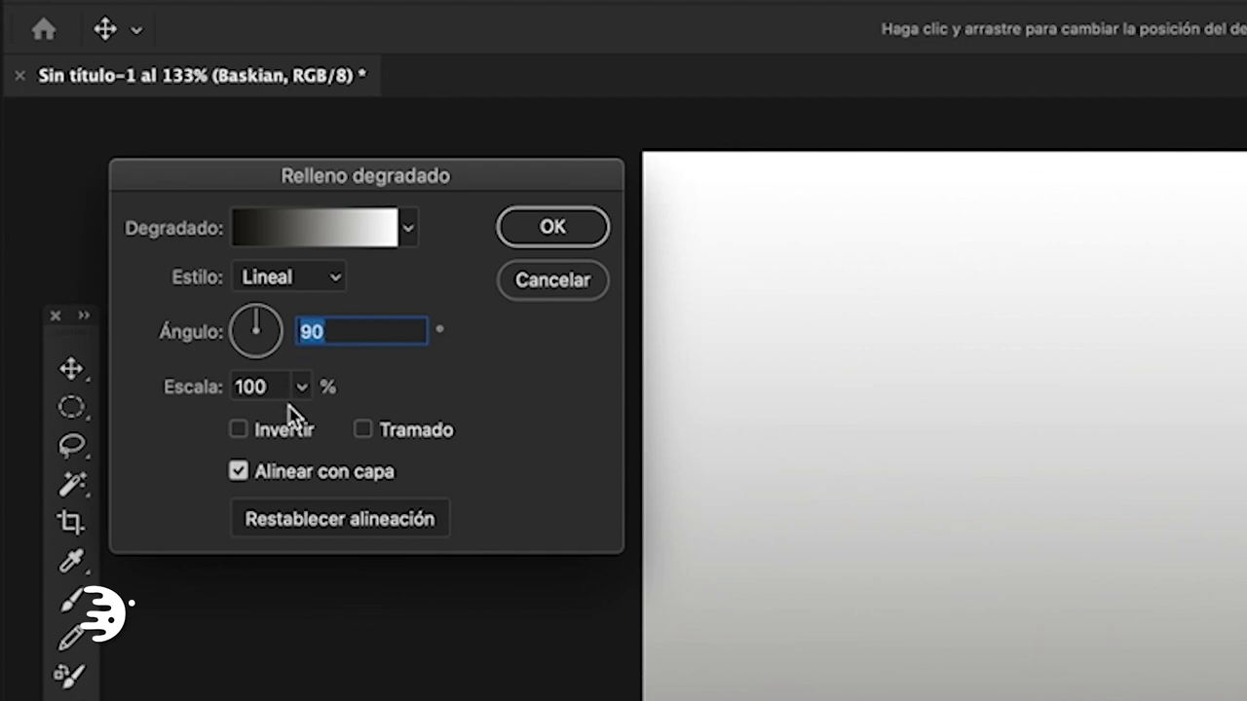
left_click(281, 434)
left_click(282, 281)
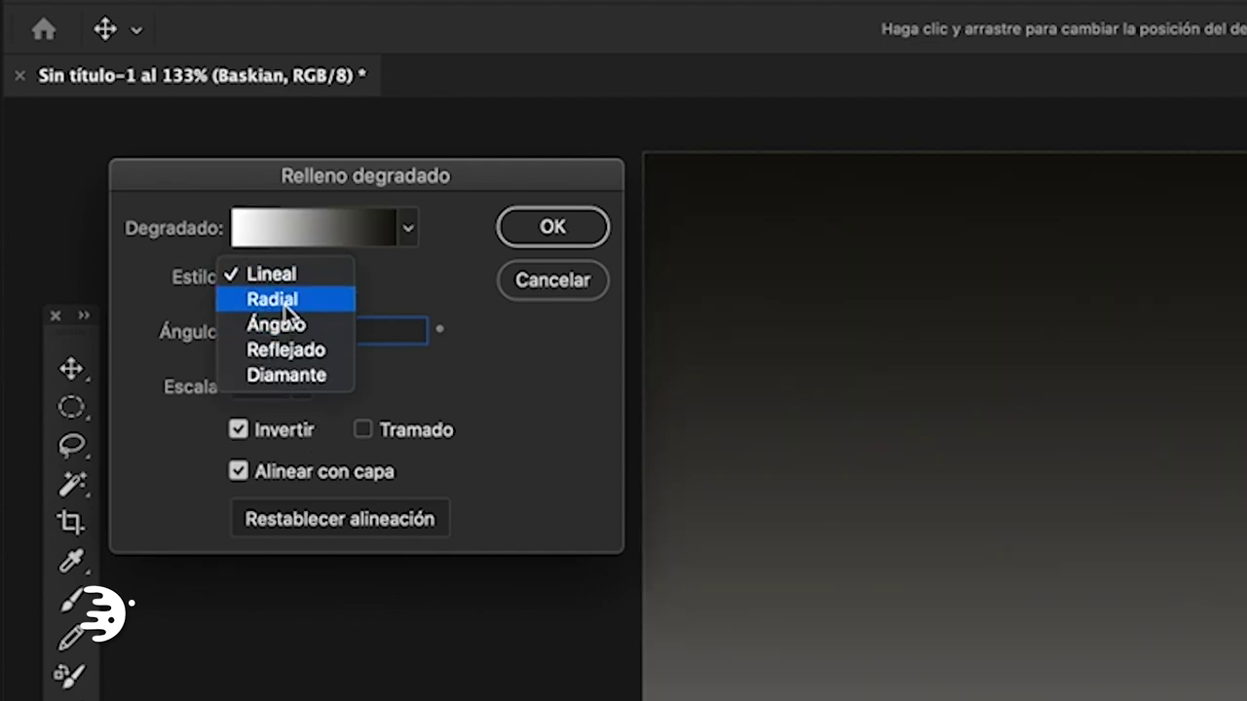
left_click(284, 299)
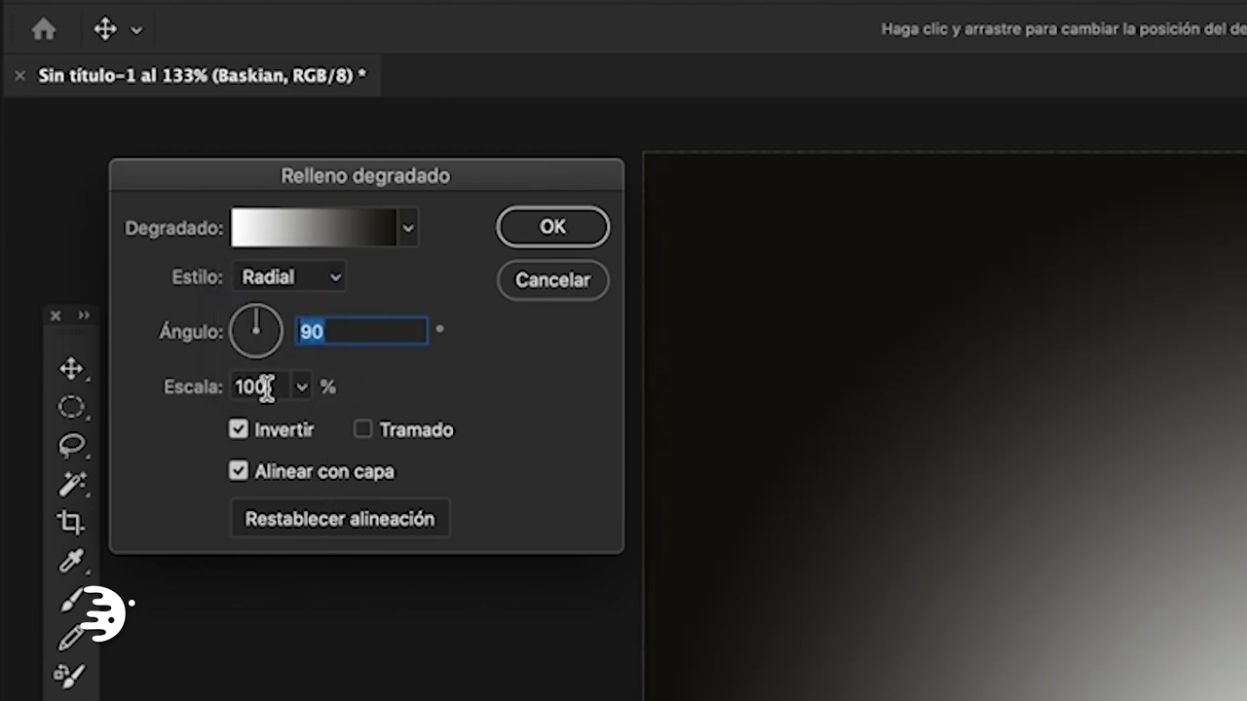
double_click(263, 388)
key("shift+Up")
key("shift+Up")
key("shift+Up")
key("shift+Up")
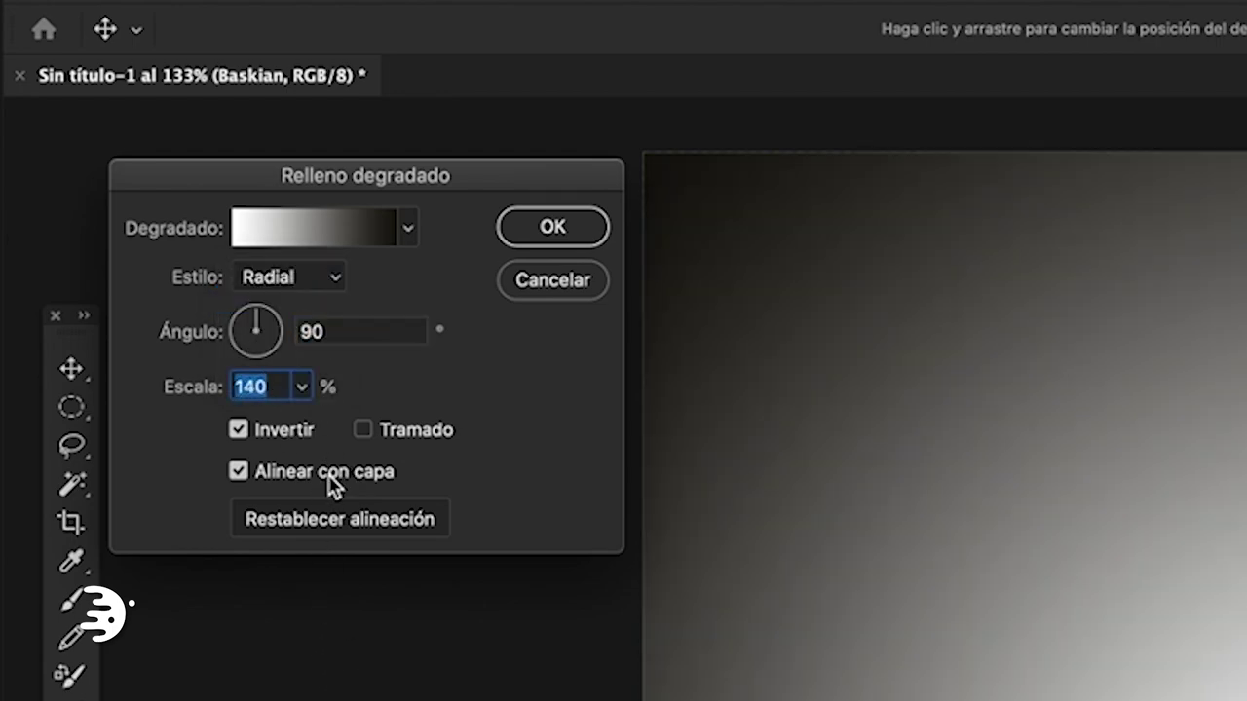
key("shift+Down")
left_click(604, 230)
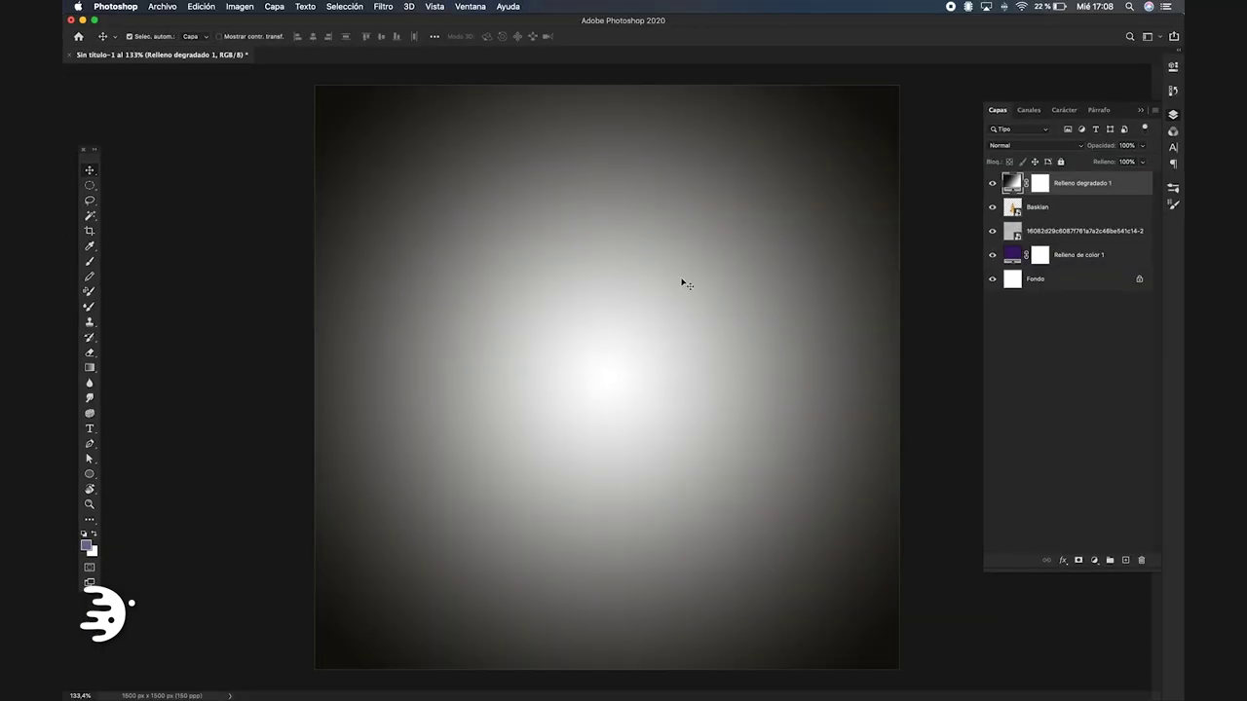
- Blend the gradient vignette in Multiplicar mode at about 60% opacity
left_click(1054, 145)
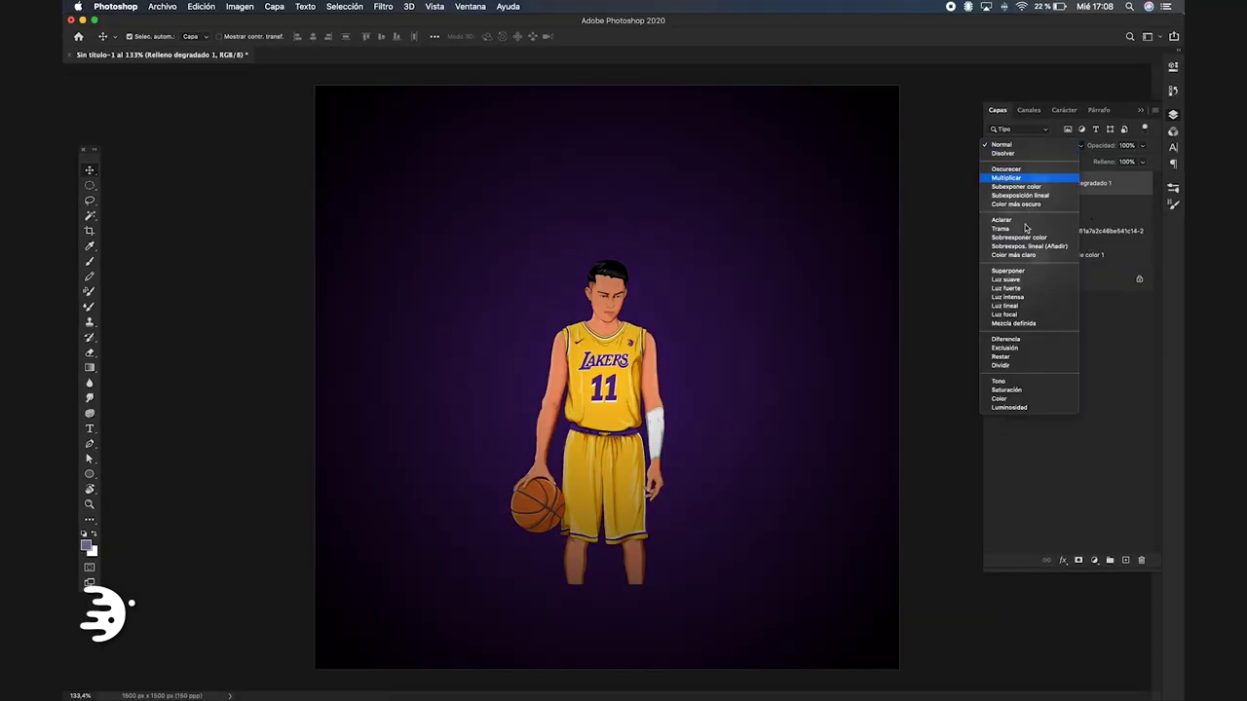
left_click(1006, 178)
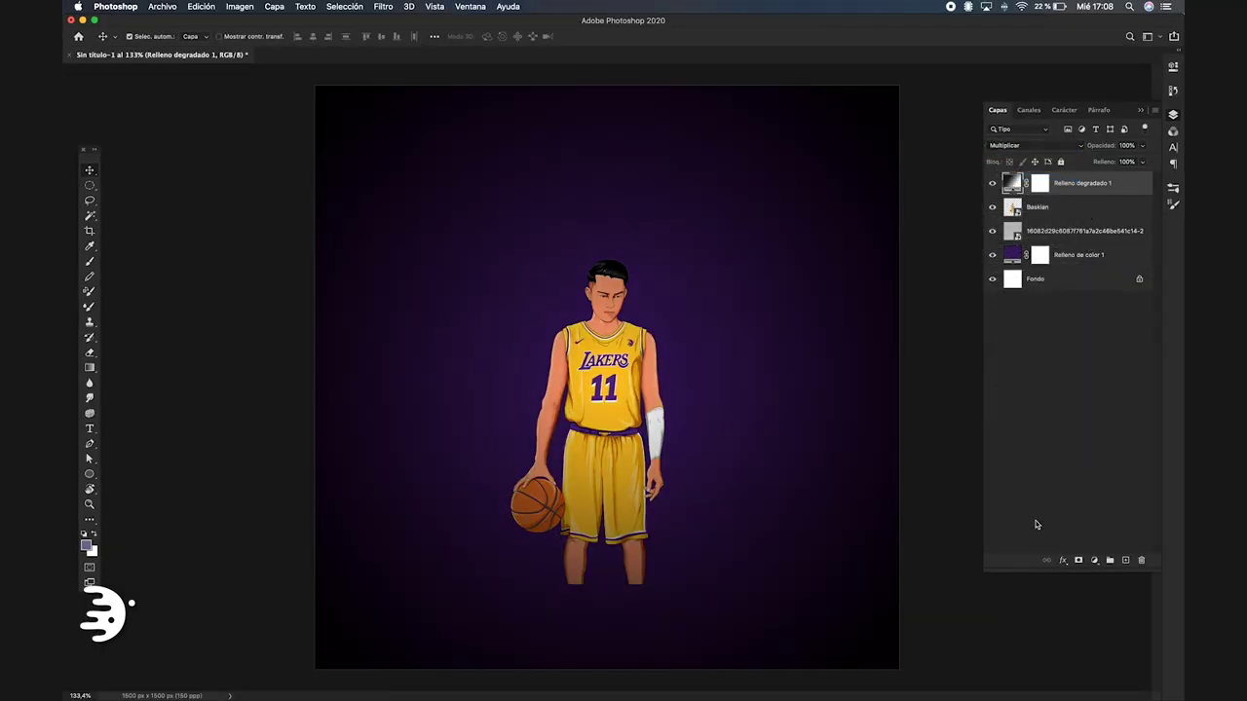
left_click(1141, 145)
left_click_drag(1144, 161, 1116, 161)
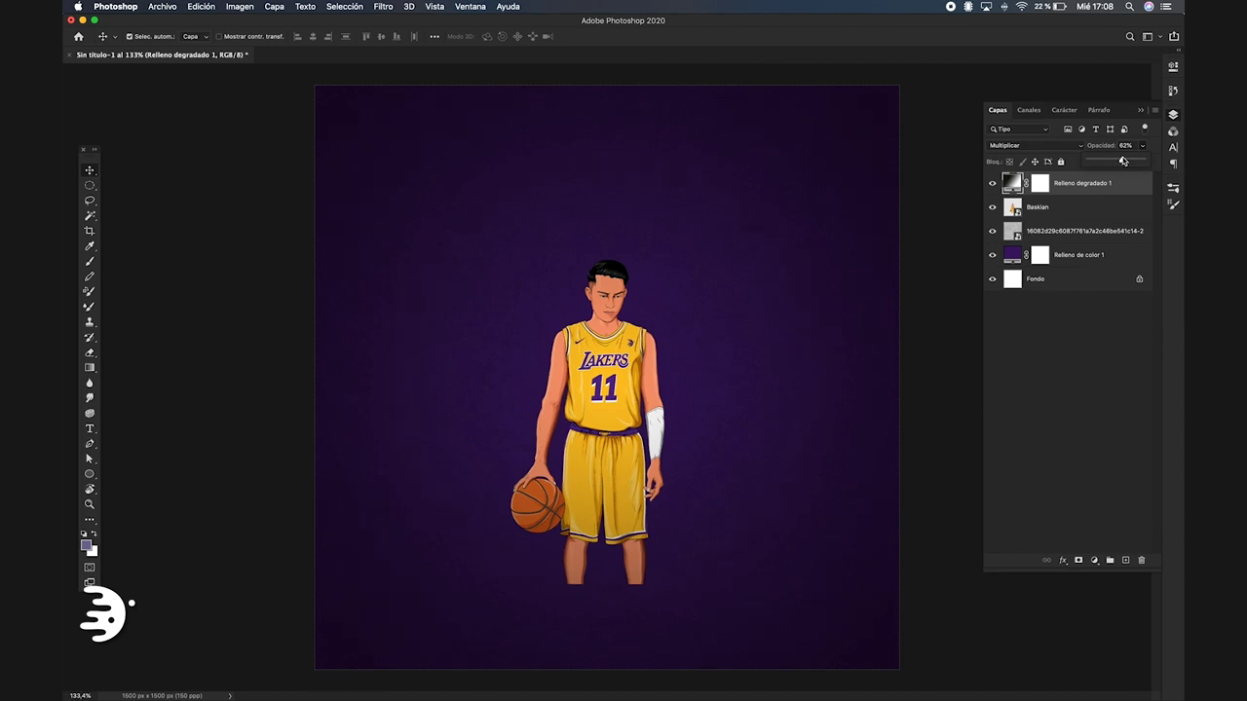
left_click(1080, 384)
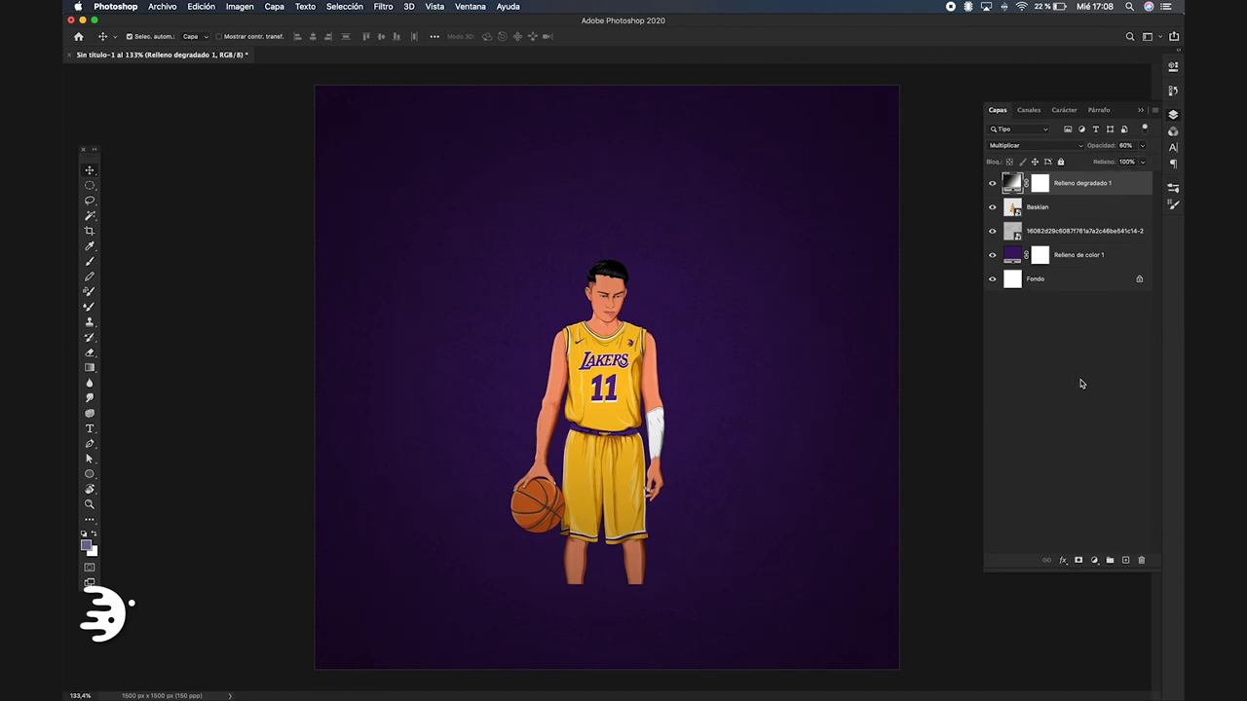
left_click(1054, 212)
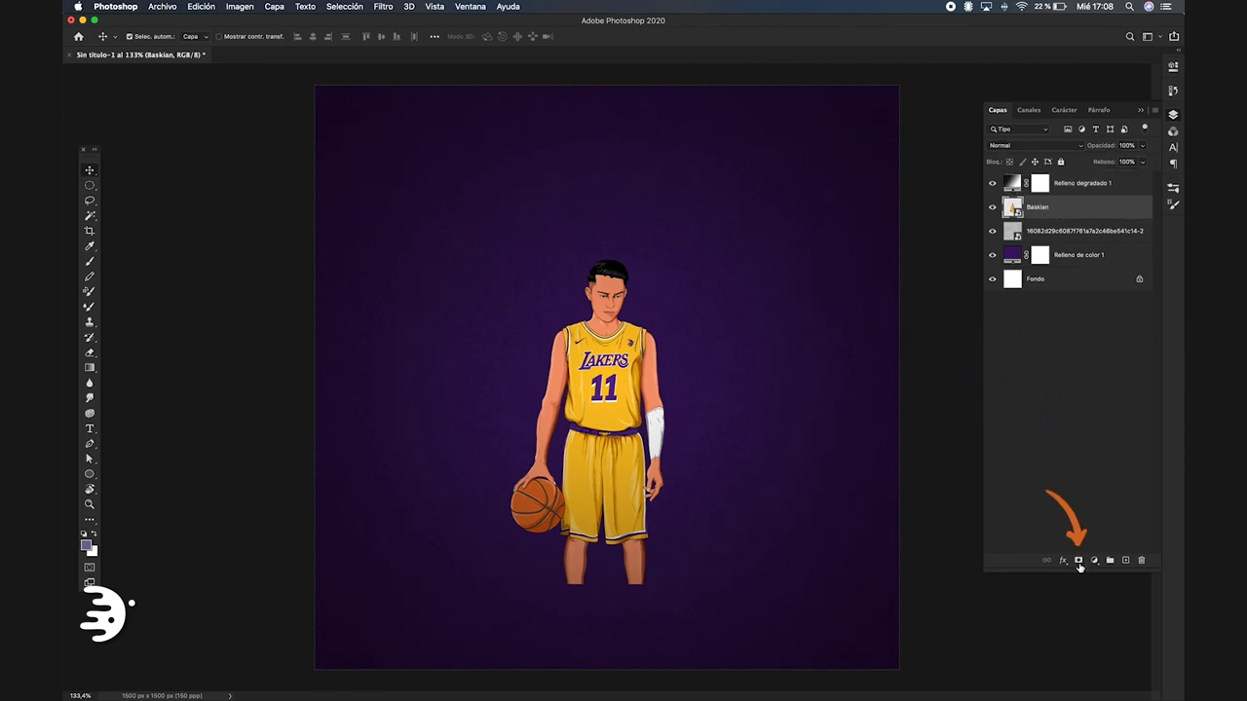
- Mask the Baskian layer and fade its feet with a 0%-hardness soft black brush around 69 px
left_click(1079, 561)
key("b")
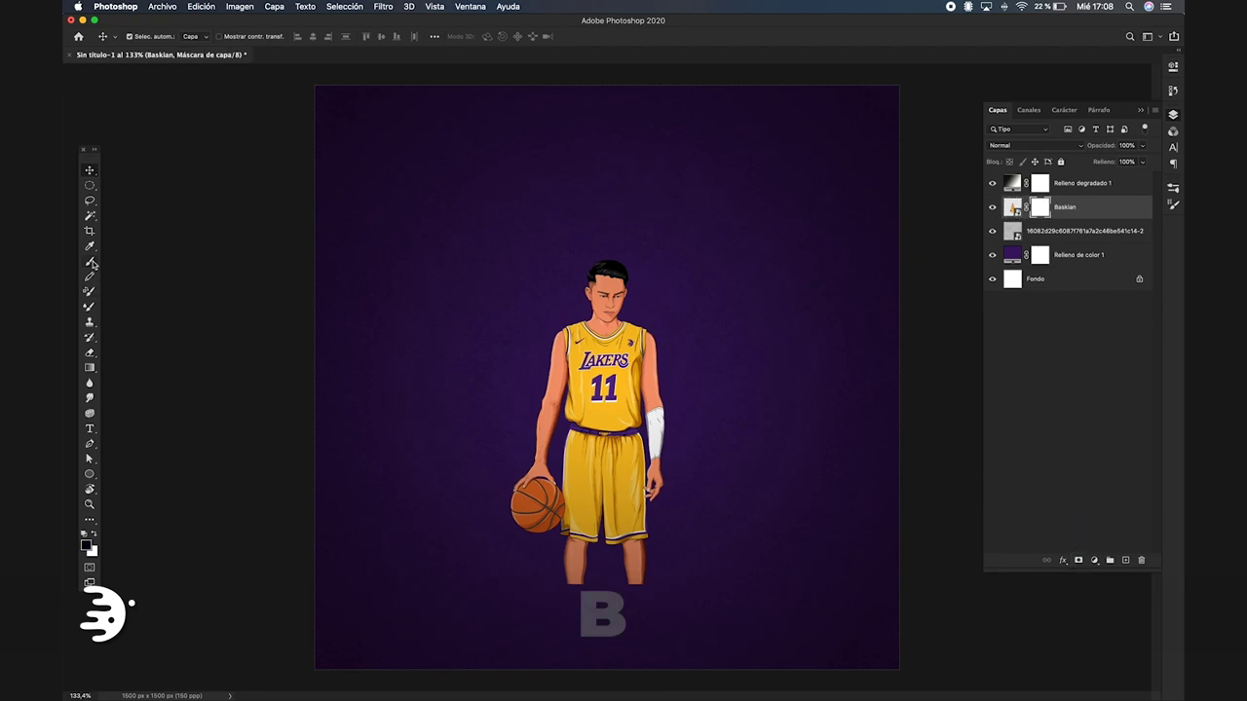
right_click(563, 317)
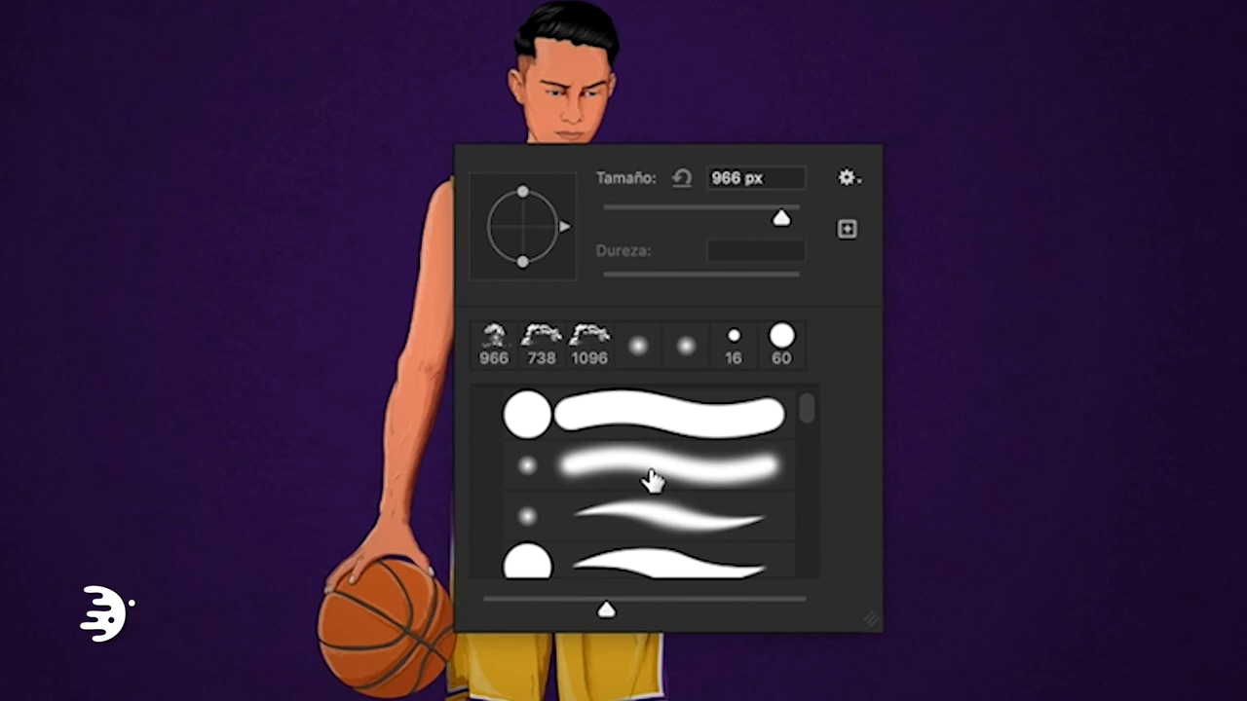
left_click(646, 477)
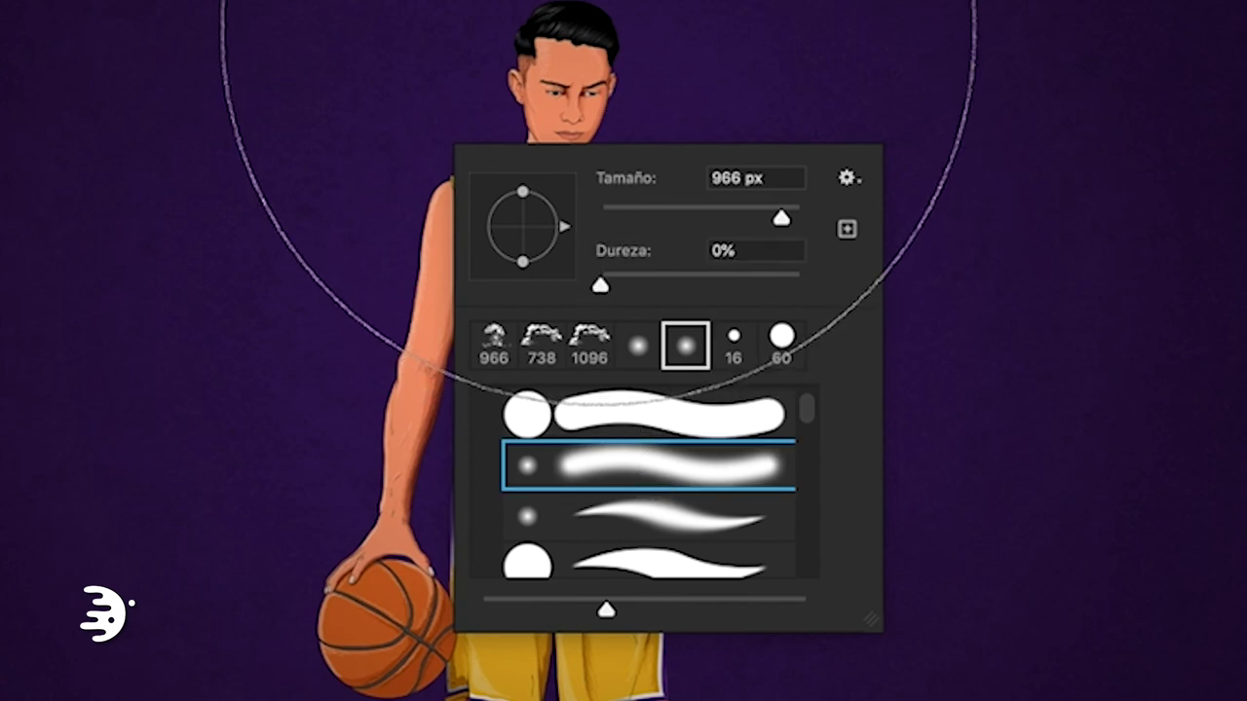
left_click(672, 210)
left_click_drag(672, 212, 665, 212)
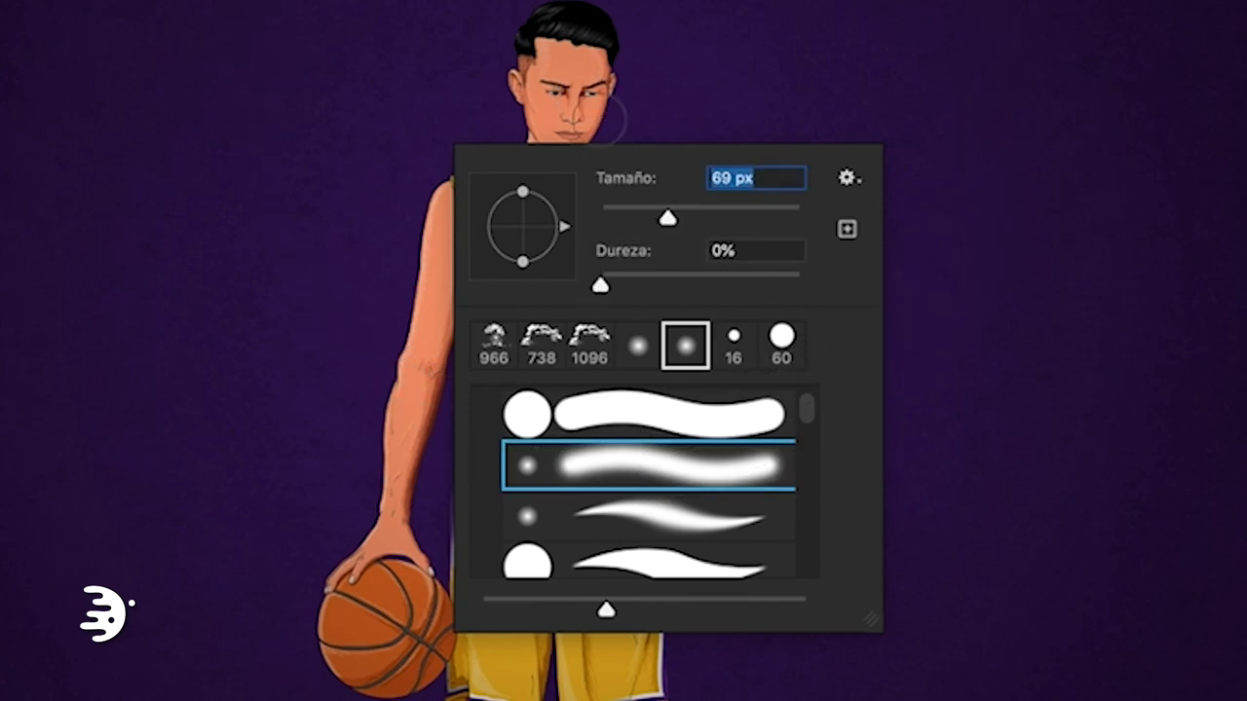
key("Return")
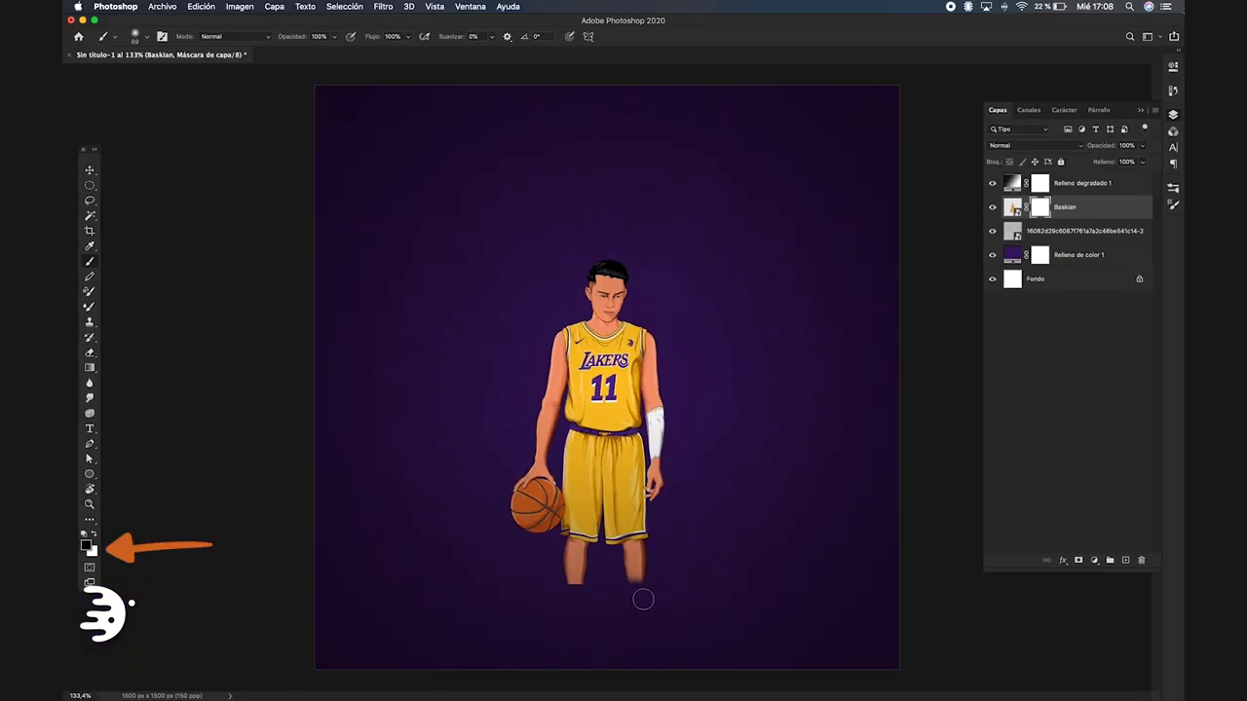
mouse_move(648, 609)
left_mouse_down()
mouse_move(682, 610)
mouse_move(669, 628)
mouse_move(626, 623)
left_mouse_up()
key("v")
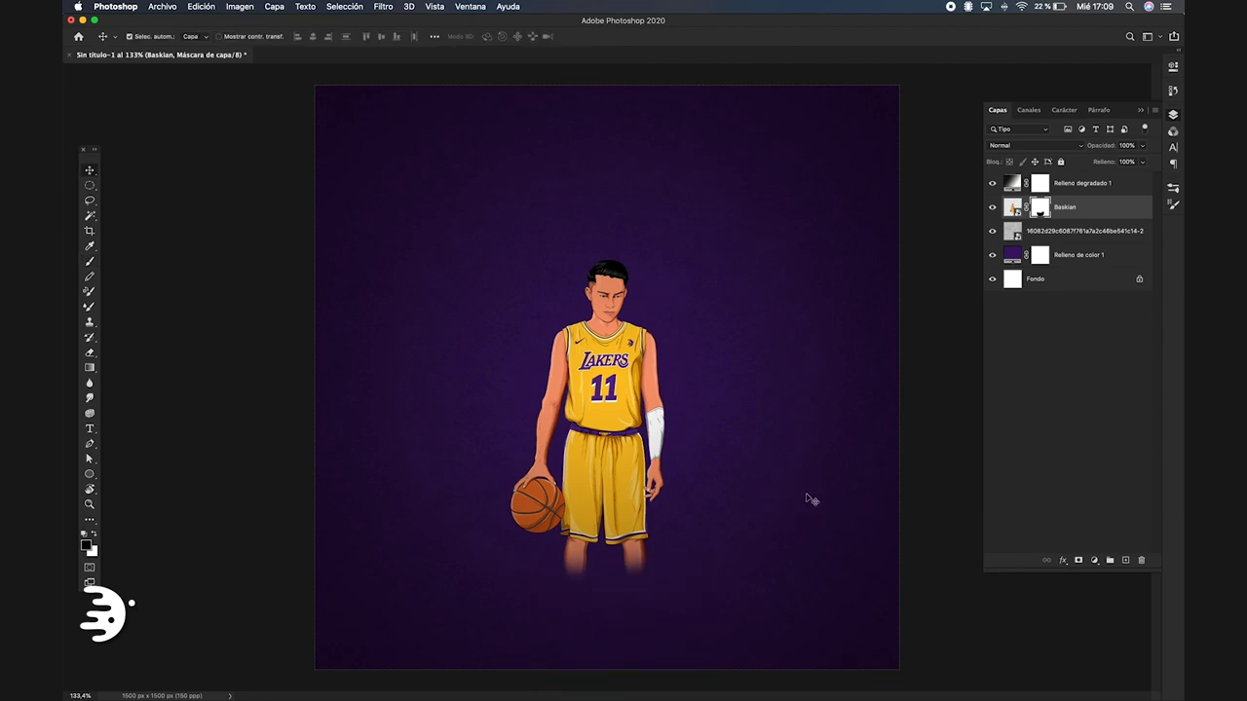
scroll(804, 500, "down", 1)
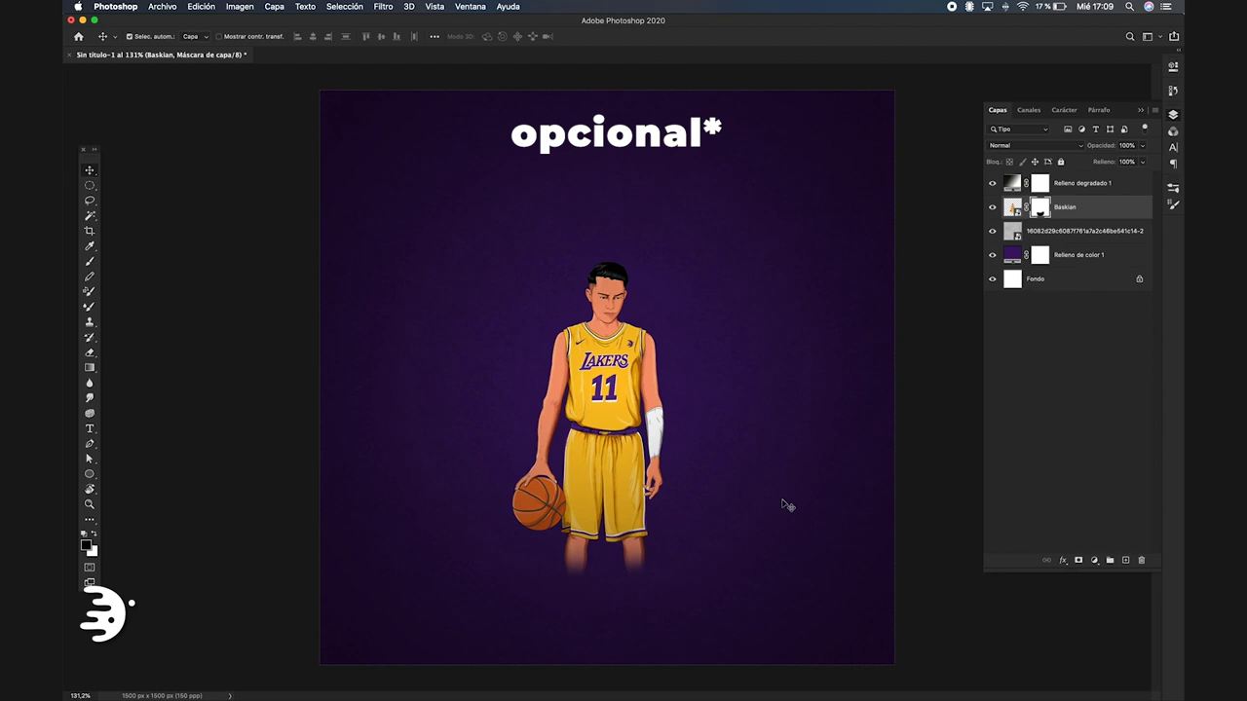
- Add white 'IAN' text below the player and centre it
key("t")
left_click(578, 584)
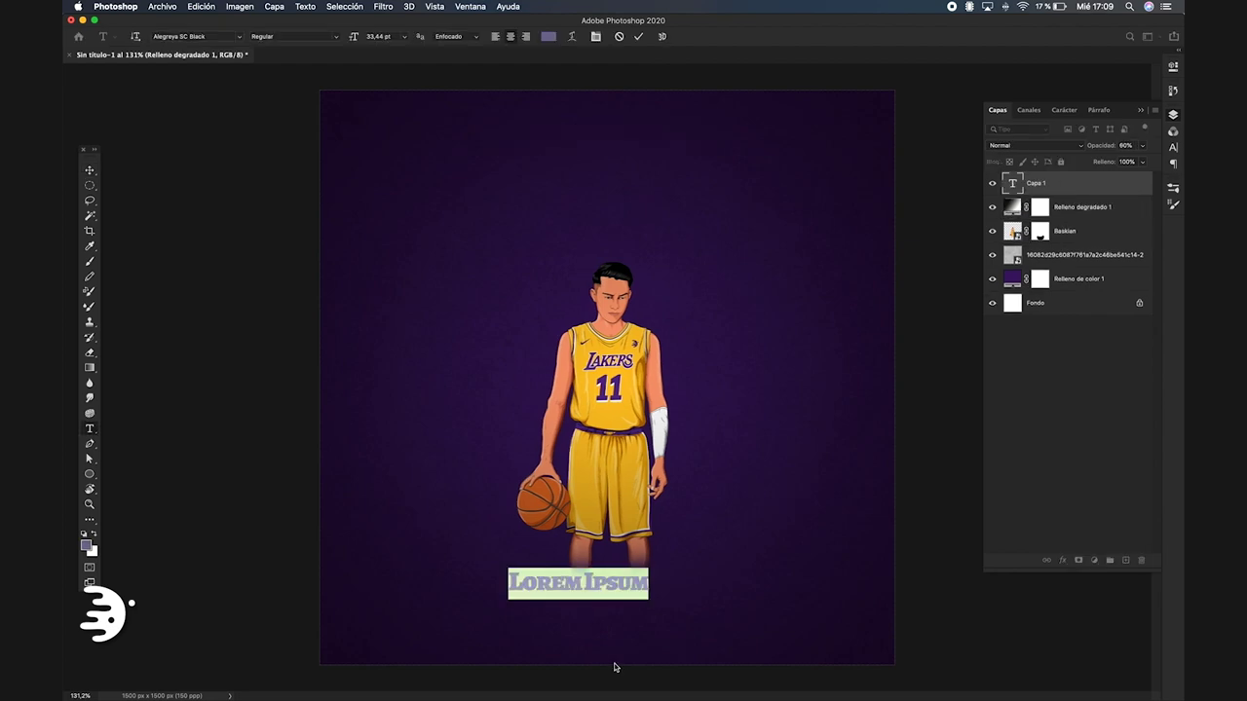
type("IAN")
left_click(1064, 109)
key("ctrl+Return")
key("v")
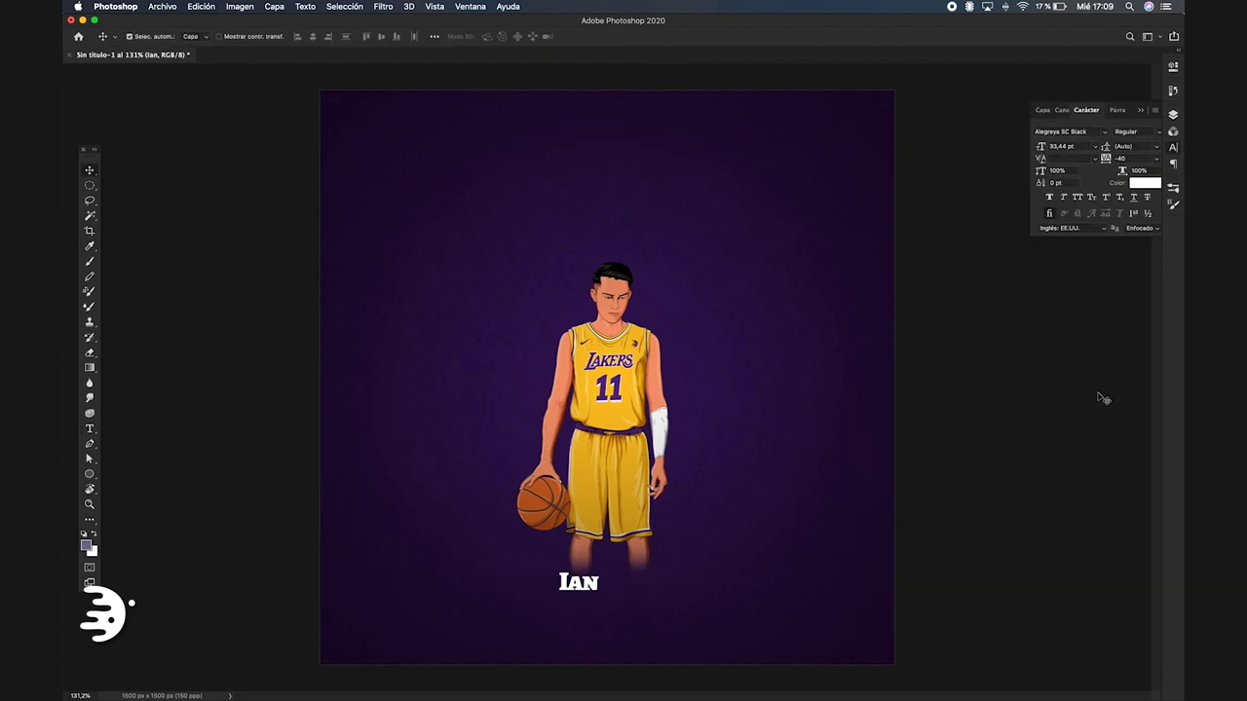
mouse_move(590, 582)
left_mouse_down()
mouse_move(624, 582)
mouse_move(645, 615)
mouse_move(662, 563)
left_mouse_up()
- Scale the IAN text up twice to about 79.79 pt
key("ctrl+t")
key("Return")
key("ctrl+t")
key("Return")
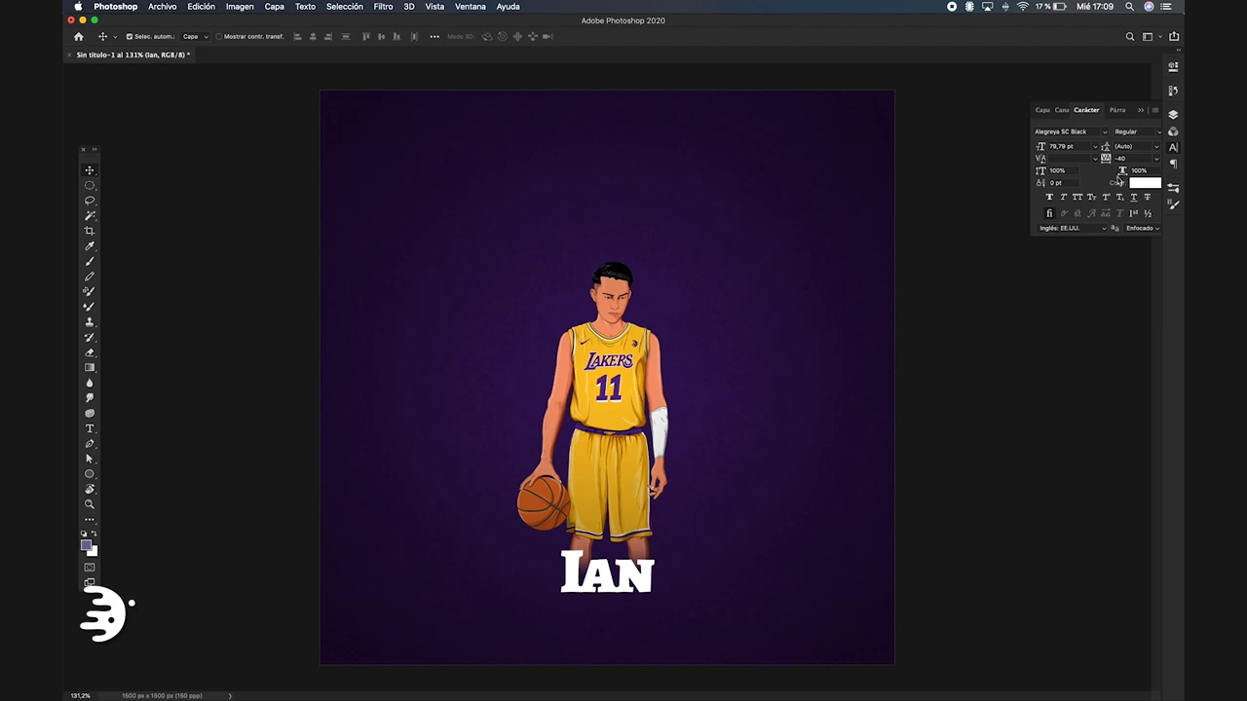
left_click(1173, 114)
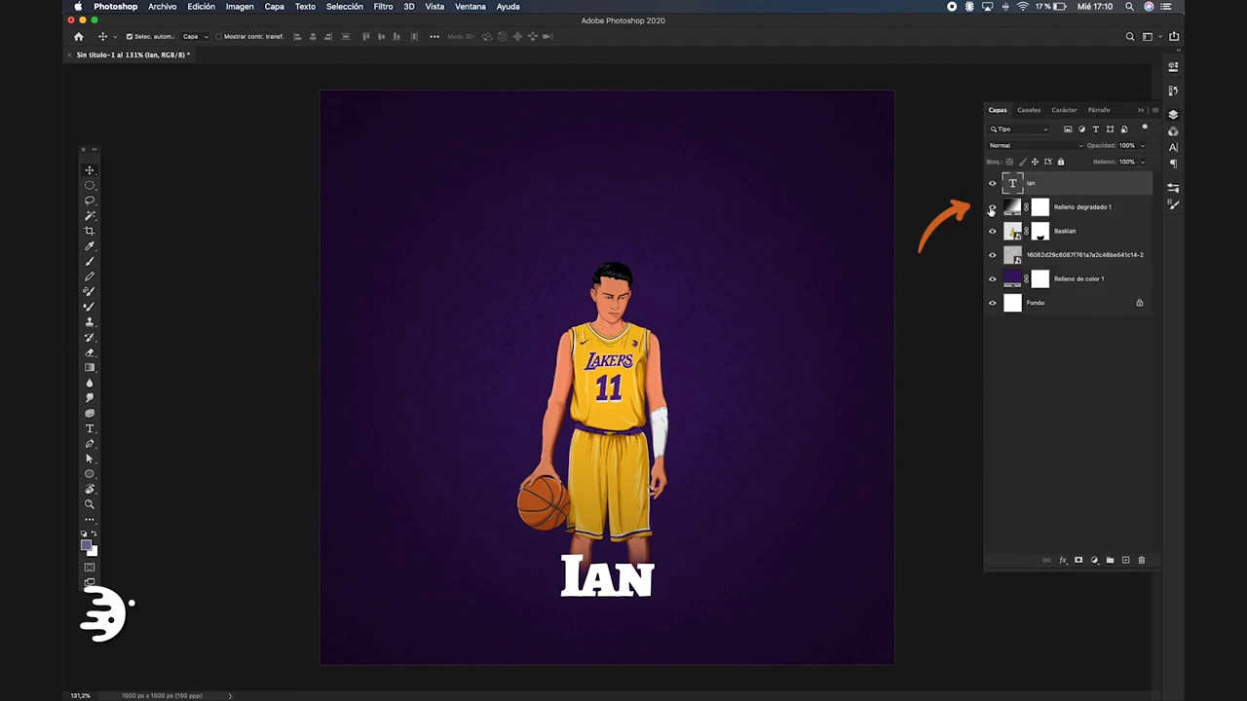
- Hide the Relleno degradado 1 vignette and add an empty layer above the texture layer
left_click(1072, 207)
left_click(992, 209)
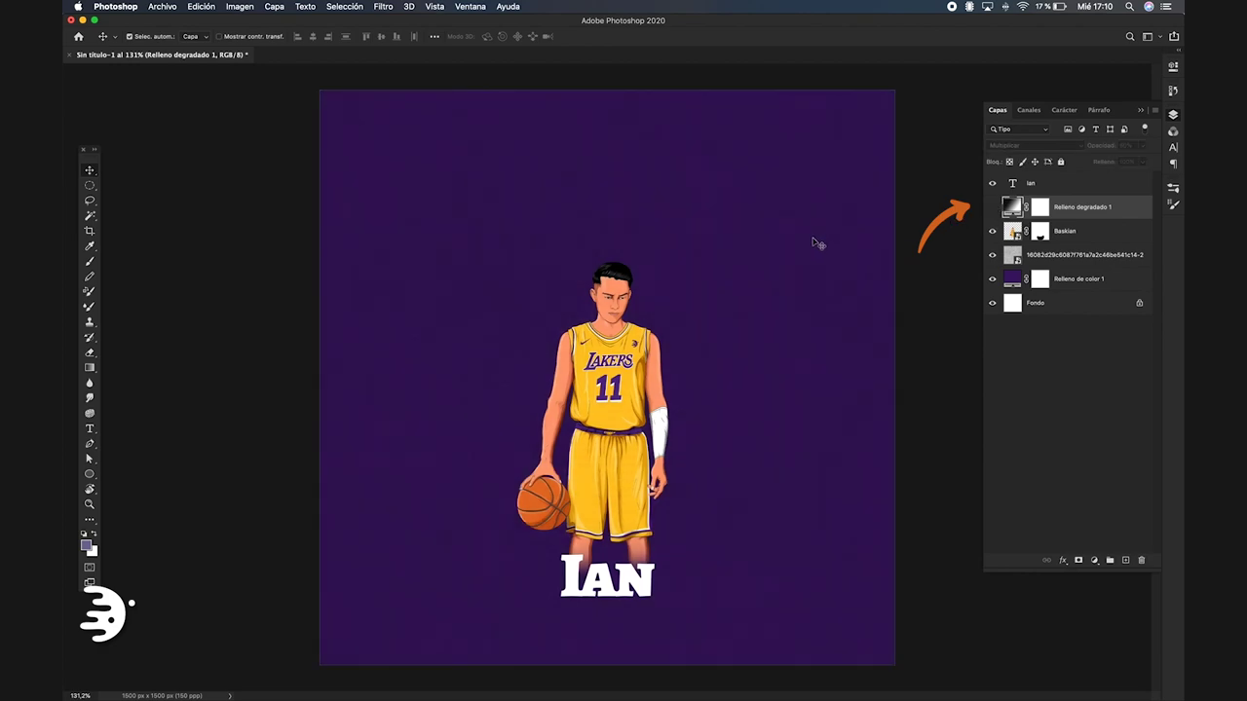
left_click(1081, 255)
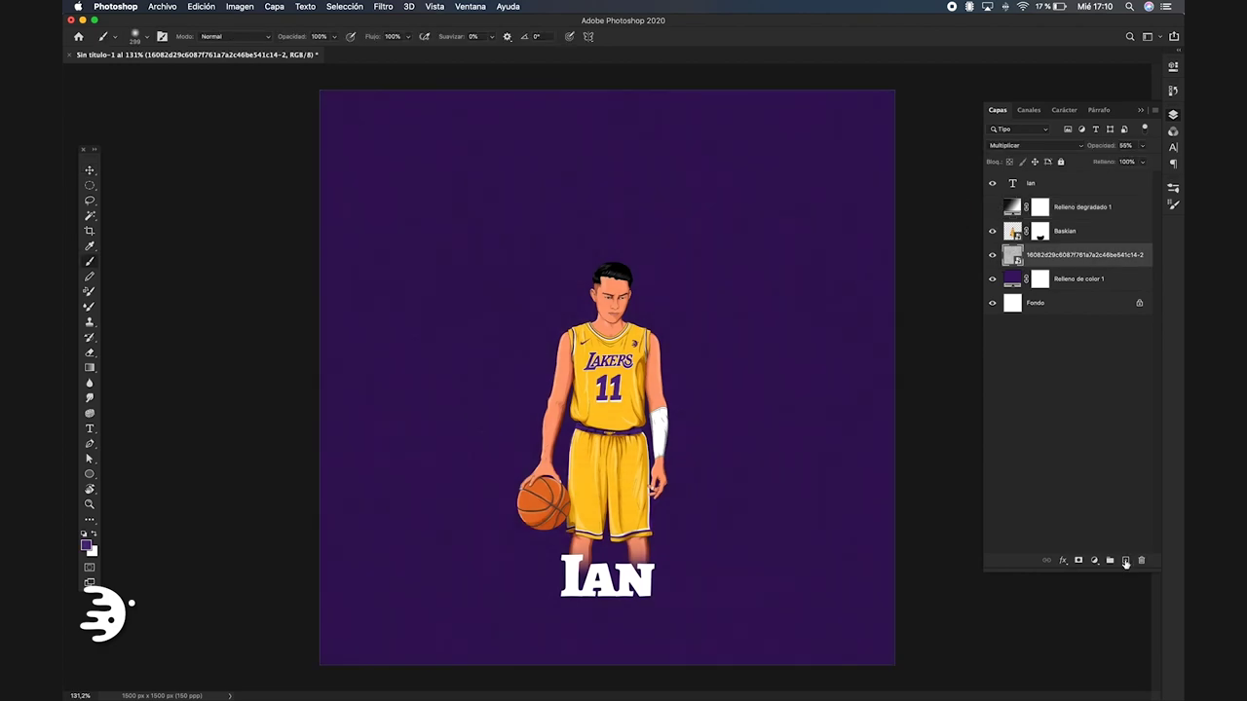
left_click(1125, 560)
- Set the foreground colour to bright purple #8613F8
key("b")
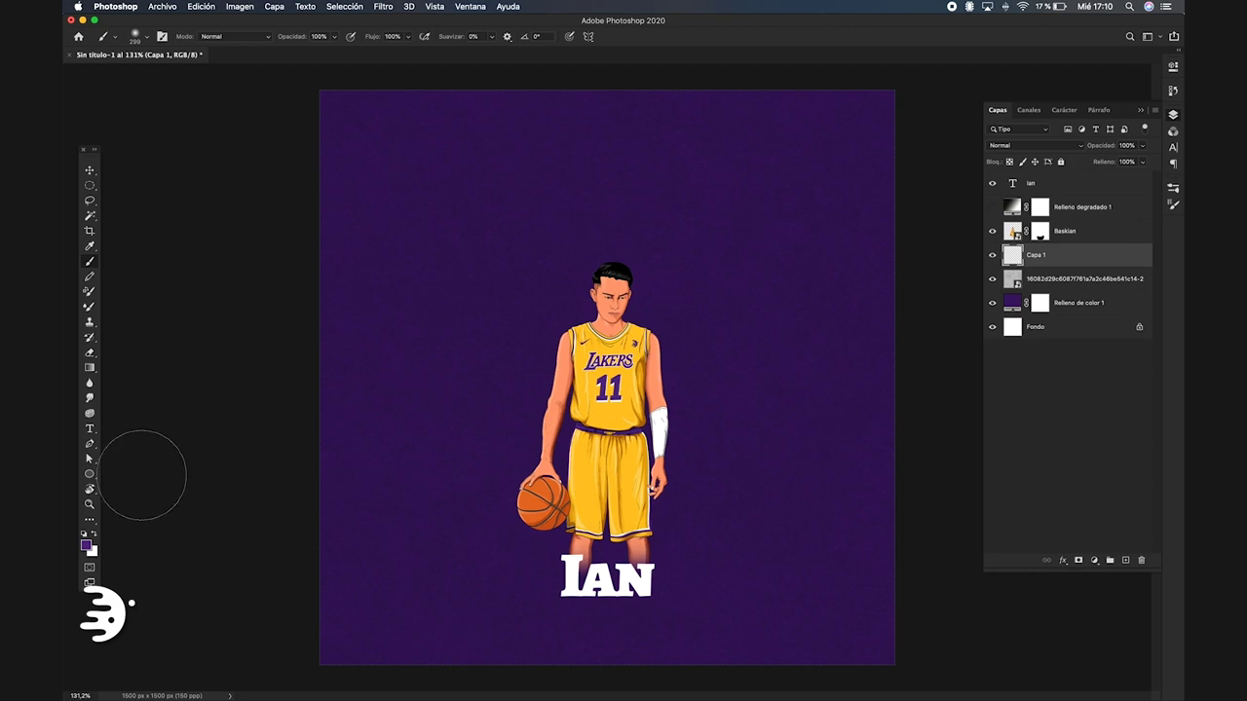
left_click(85, 544)
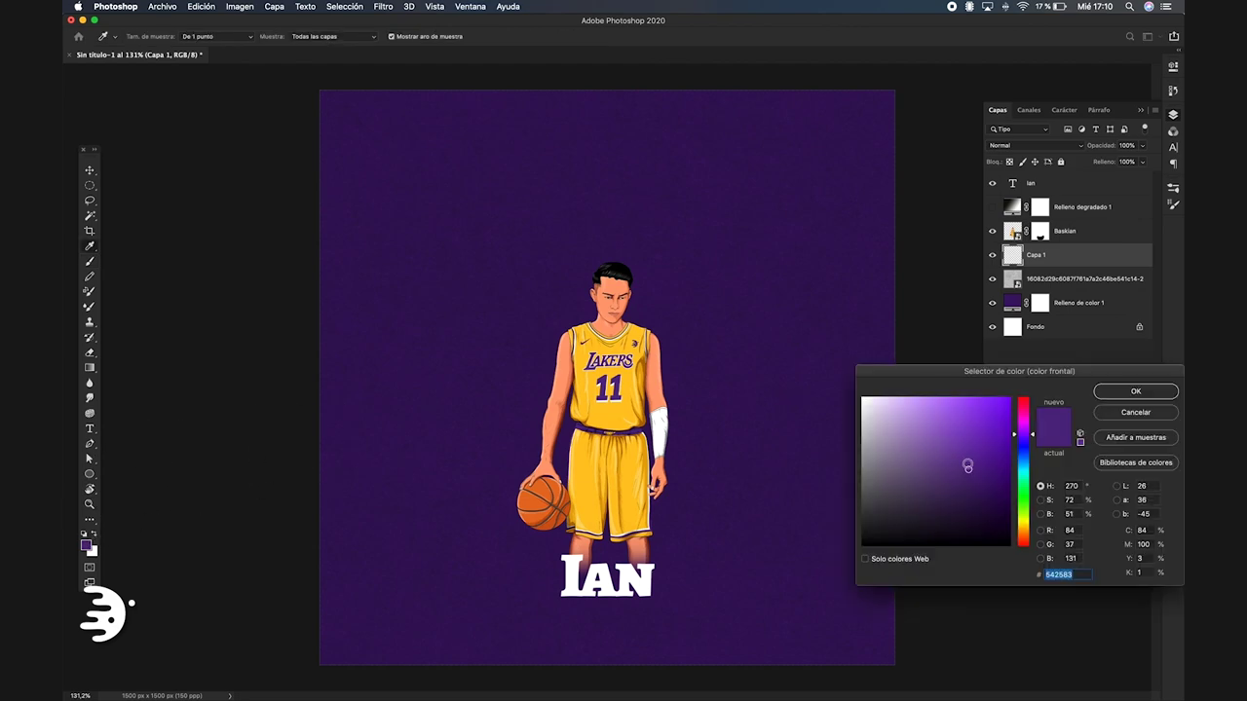
left_click_drag(968, 467, 997, 406)
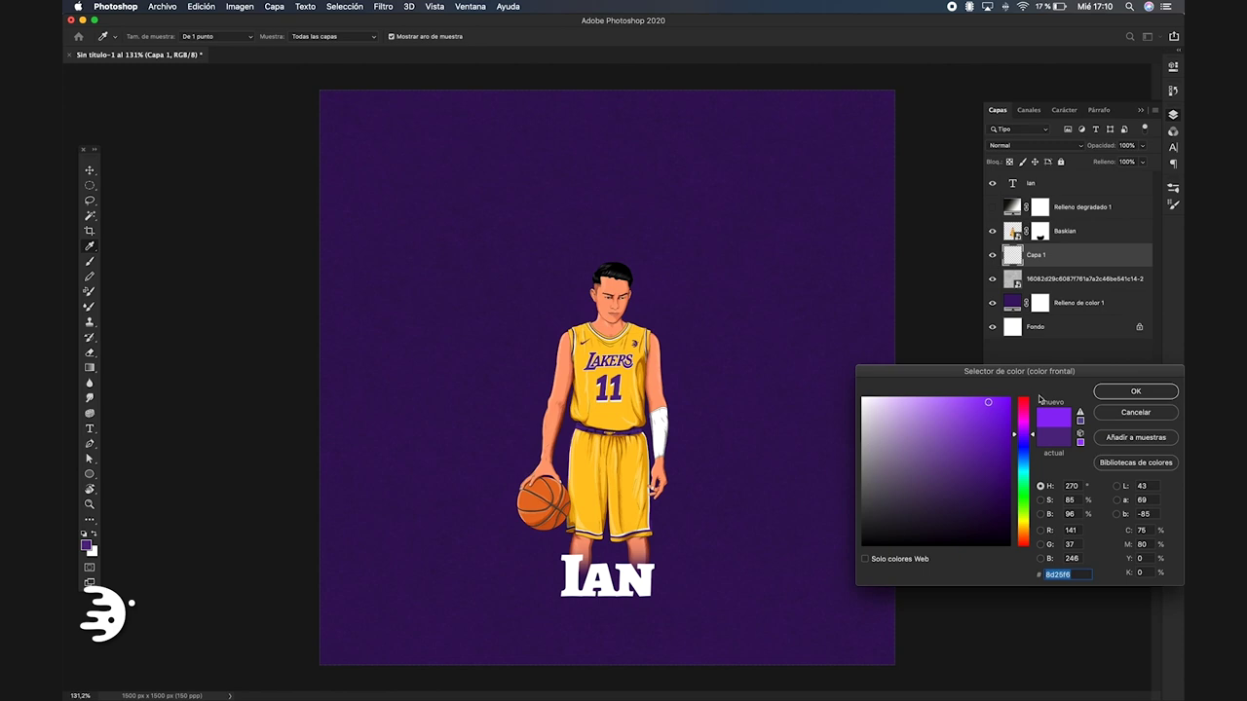
left_click(1120, 397)
- Choose a hard round brush narrowed to about 71 px
key("b")
right_click(732, 354)
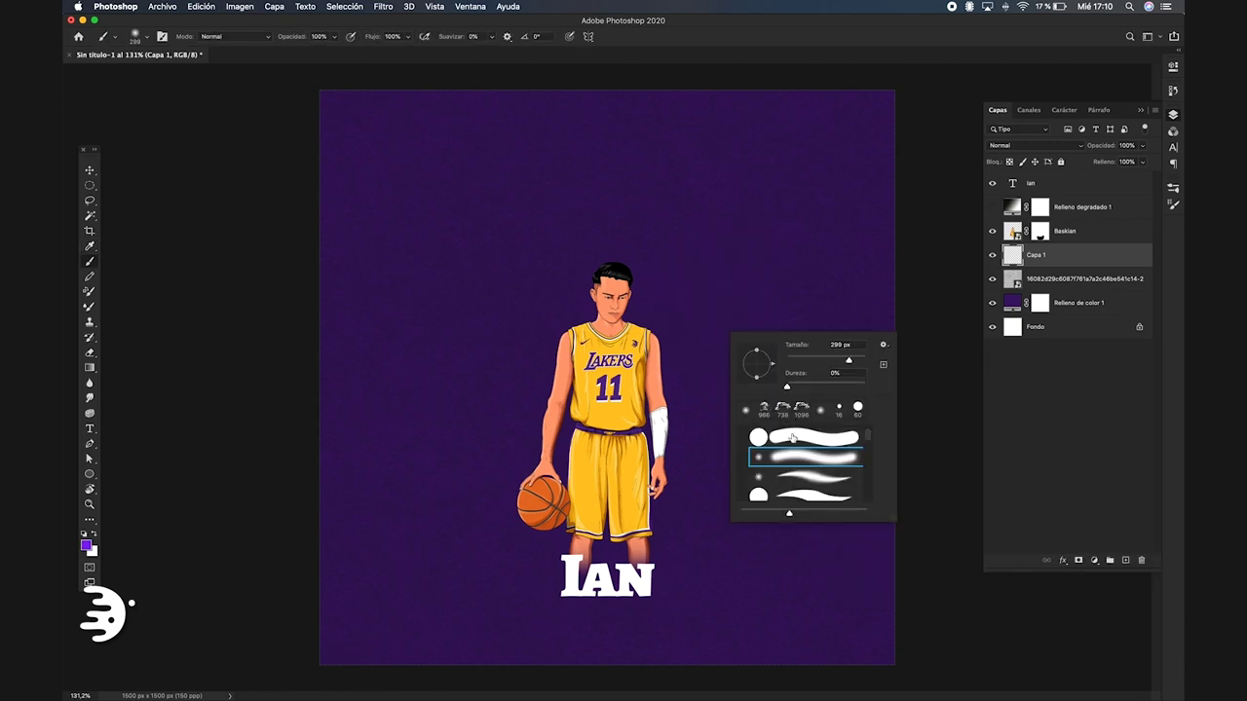
left_click(789, 436)
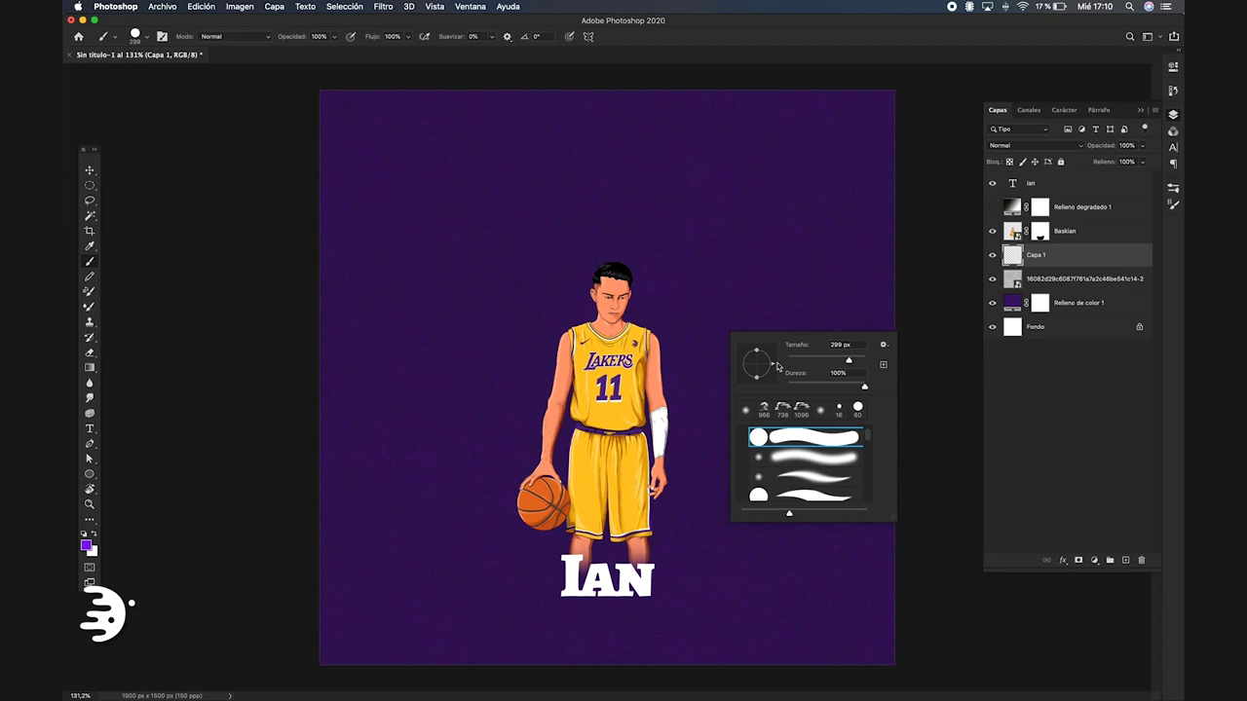
left_click(1174, 200)
left_click_drag(978, 216, 941, 217)
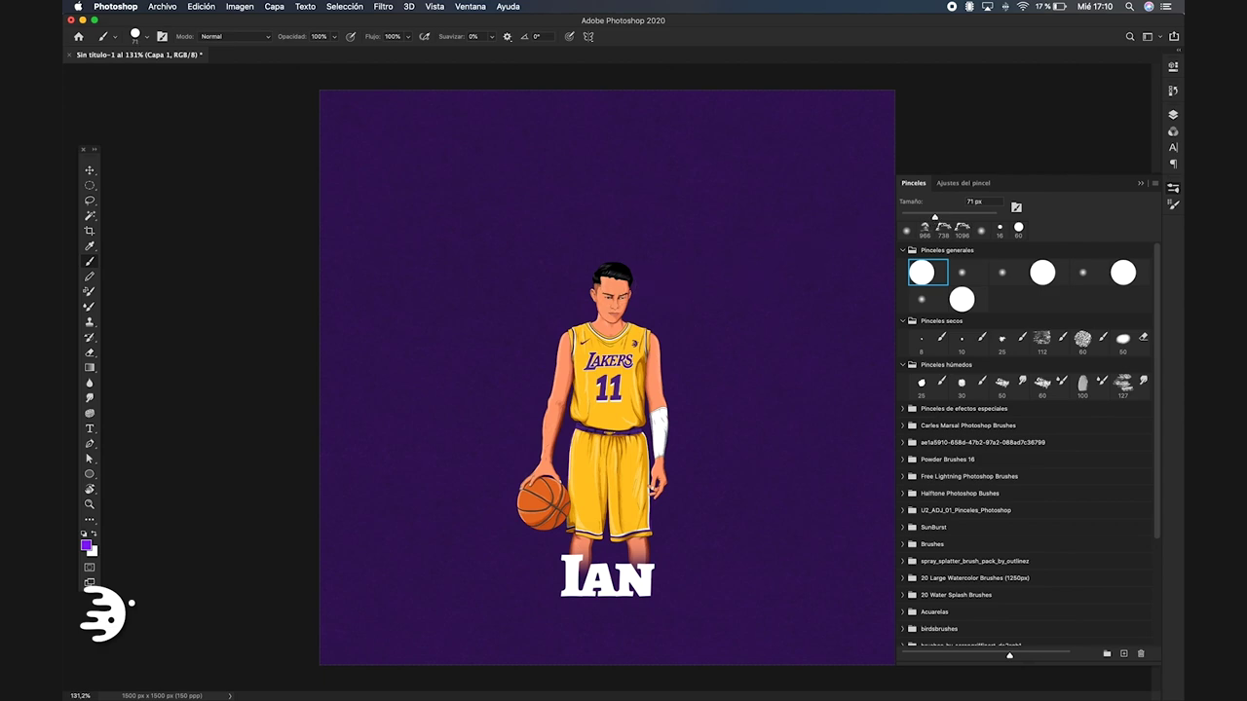
key("shift")
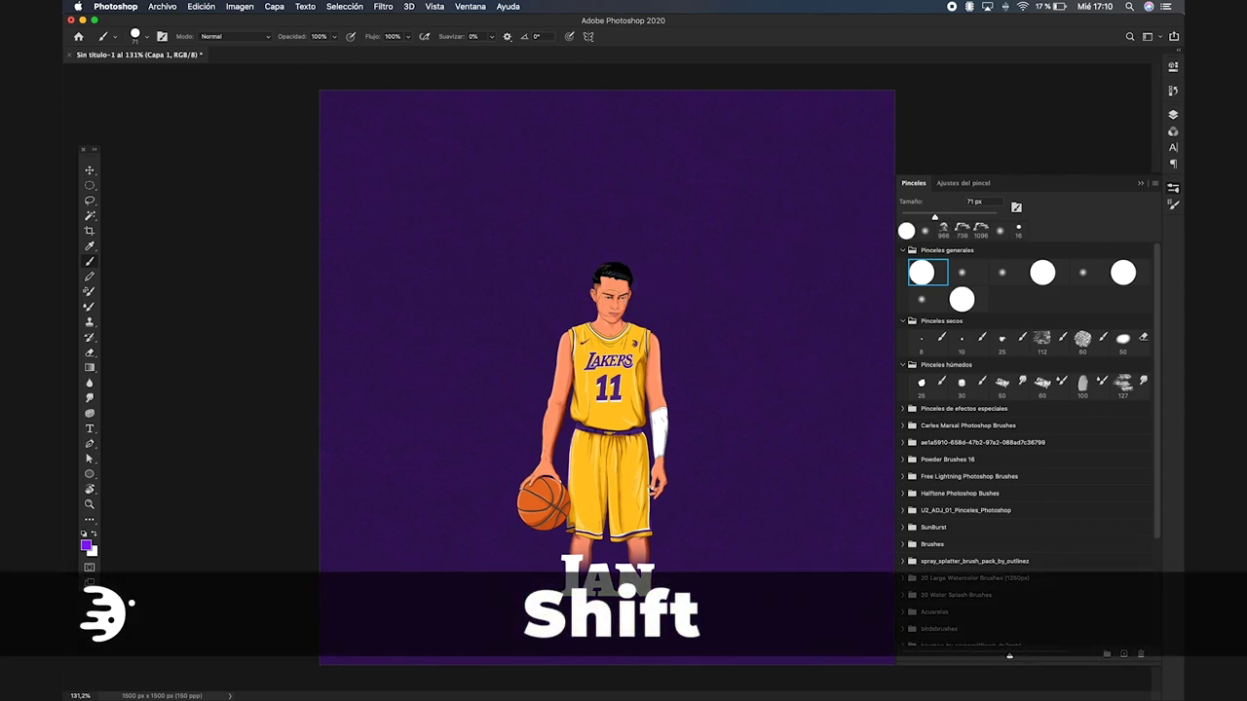
- Paint a straight purple bar from the player's head up to the top edge, flared wider at the top
left_click_drag(612, 274, 613, 68)
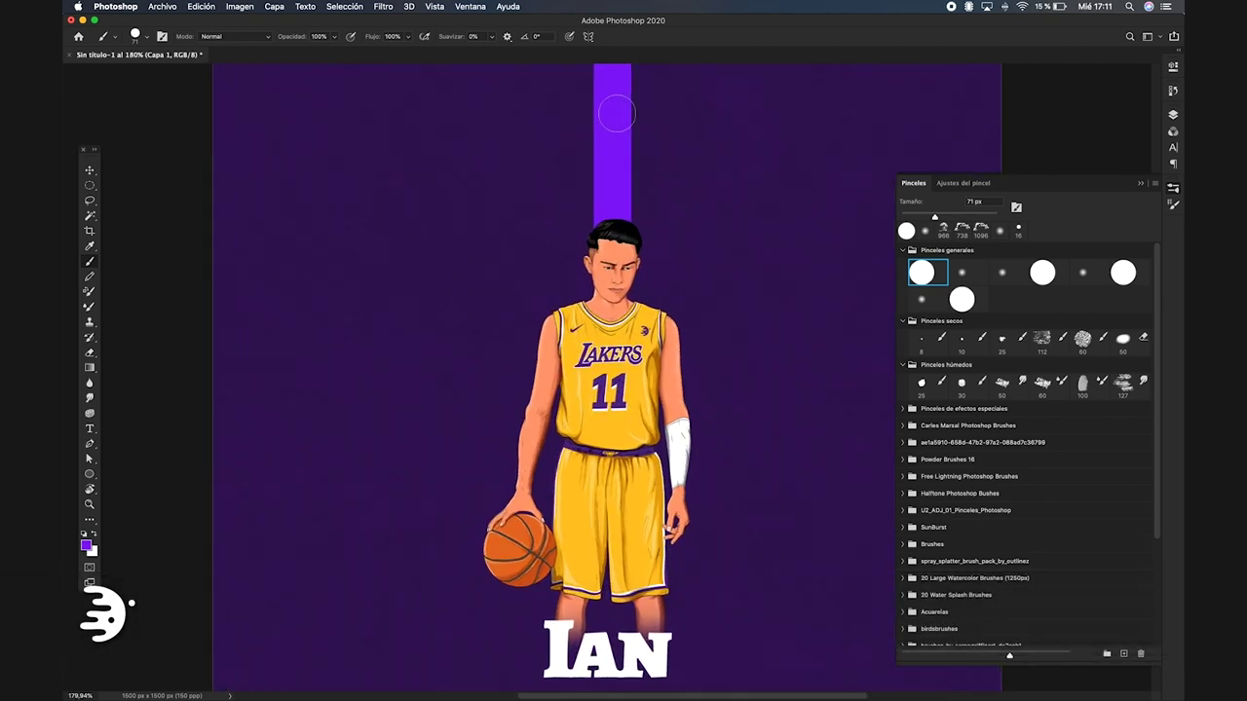
scroll(615, 111, "up", 2)
key("shift+Tab")
scroll(568, 184, "up", 1)
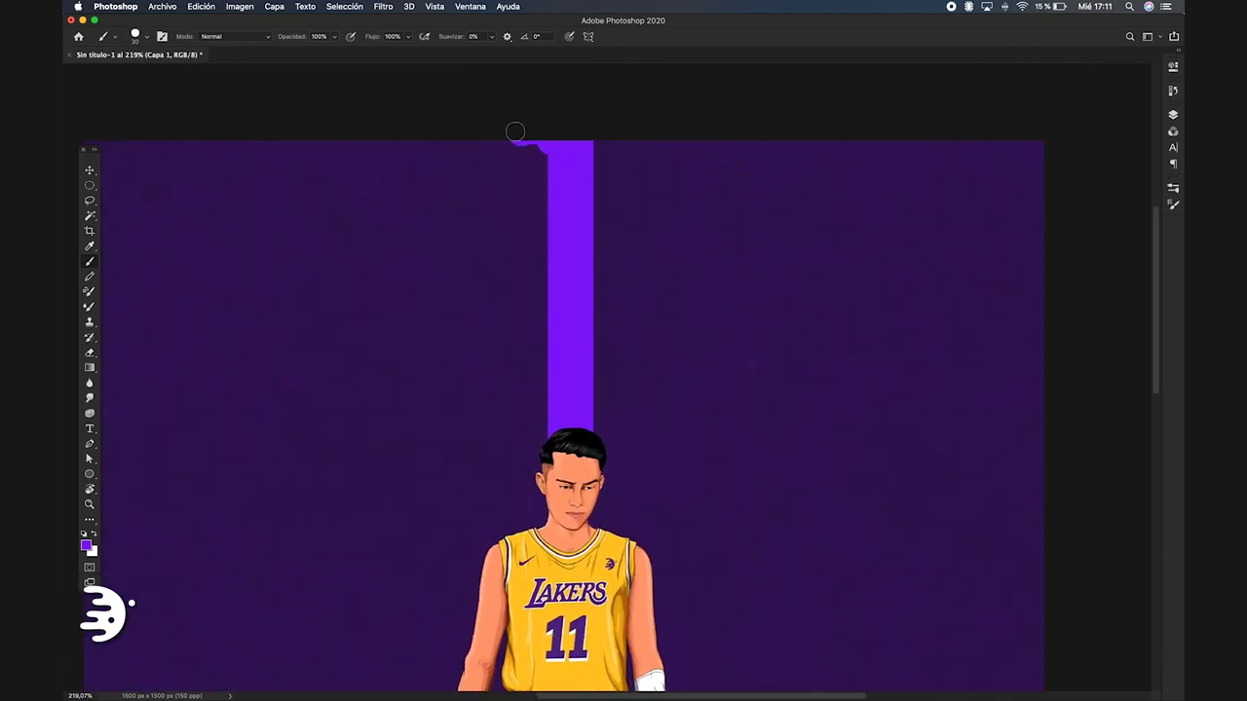
left_click_drag(514, 128, 662, 127)
mouse_move(533, 143)
left_mouse_down()
mouse_move(616, 140)
mouse_move(506, 140)
mouse_move(613, 137)
mouse_move(595, 145)
left_mouse_up()
scroll(596, 145, "down", 3)
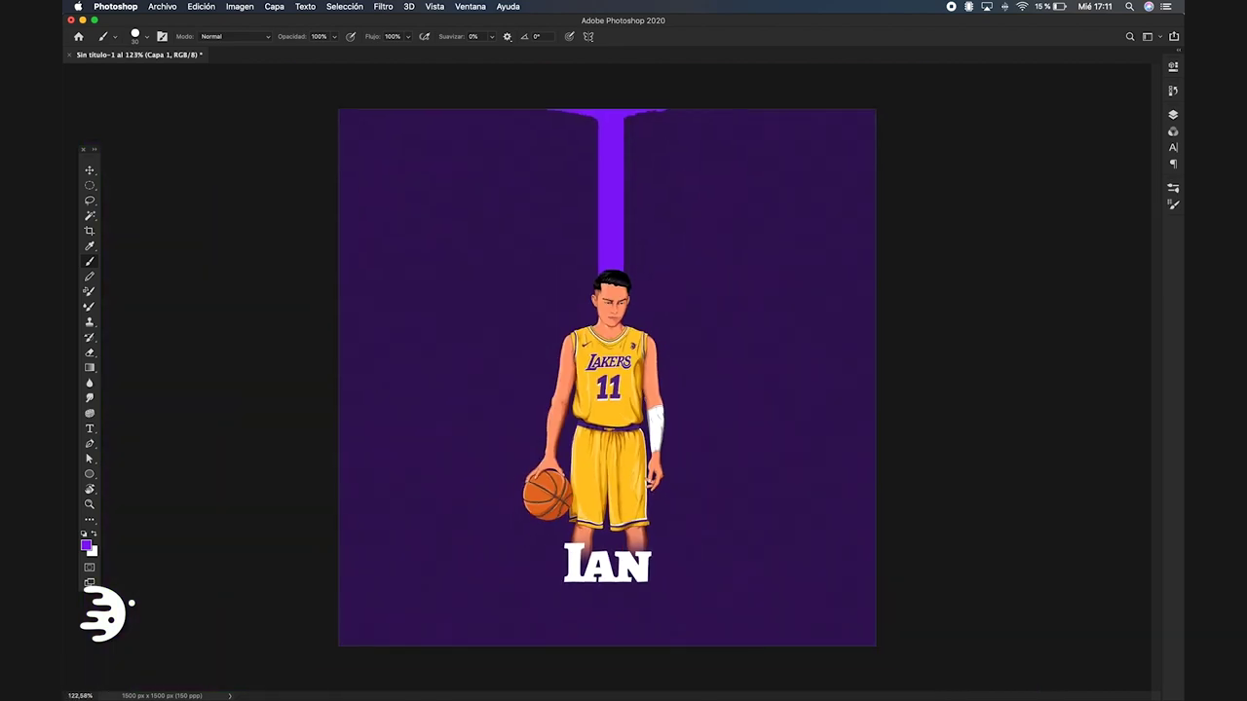
scroll(595, 145, "down", 1)
scroll(595, 145, "up", 1)
- Soften the purple beam with a Gaussian blur of about 24.5 px
key("v")
left_click(385, 8)
mouse_move(402, 145)
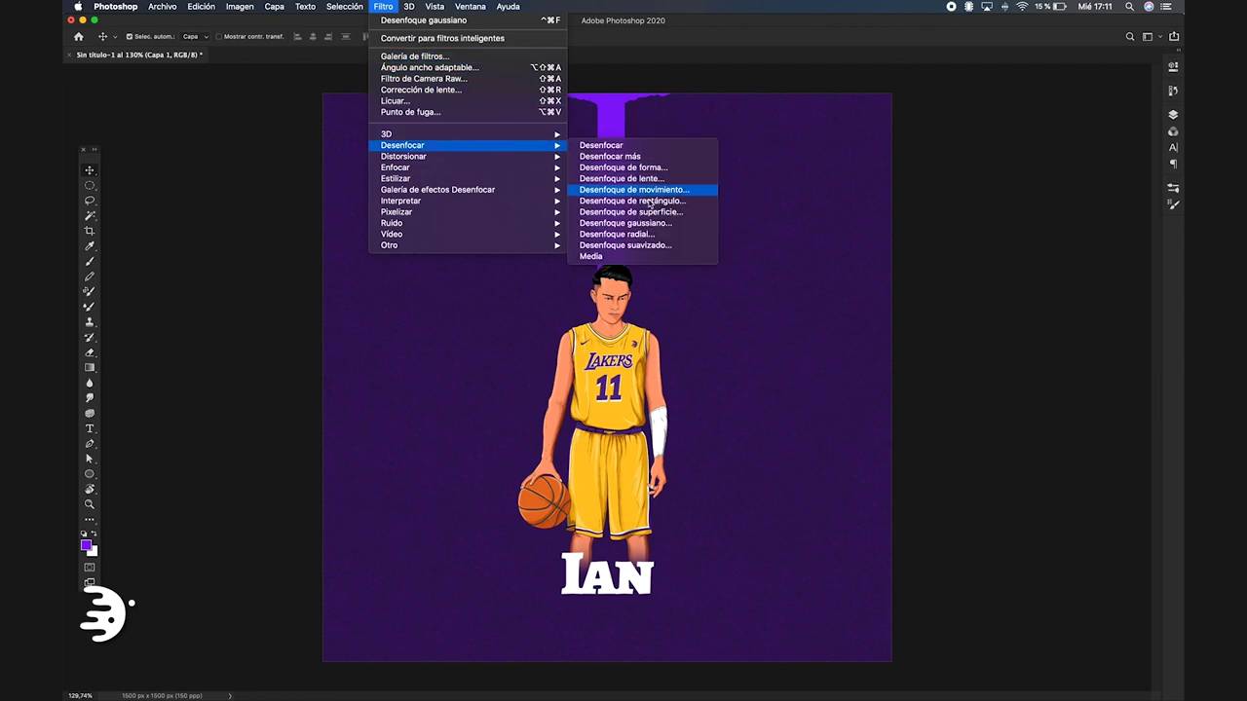
left_click(658, 225)
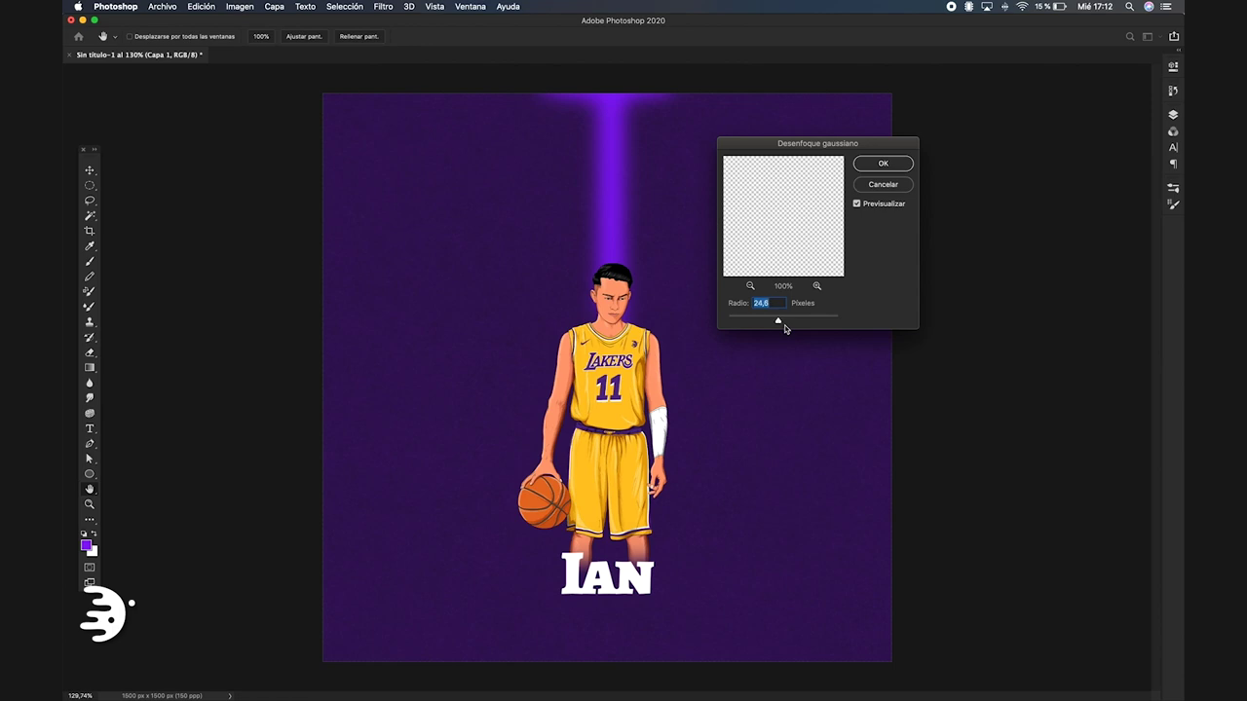
left_click(880, 164)
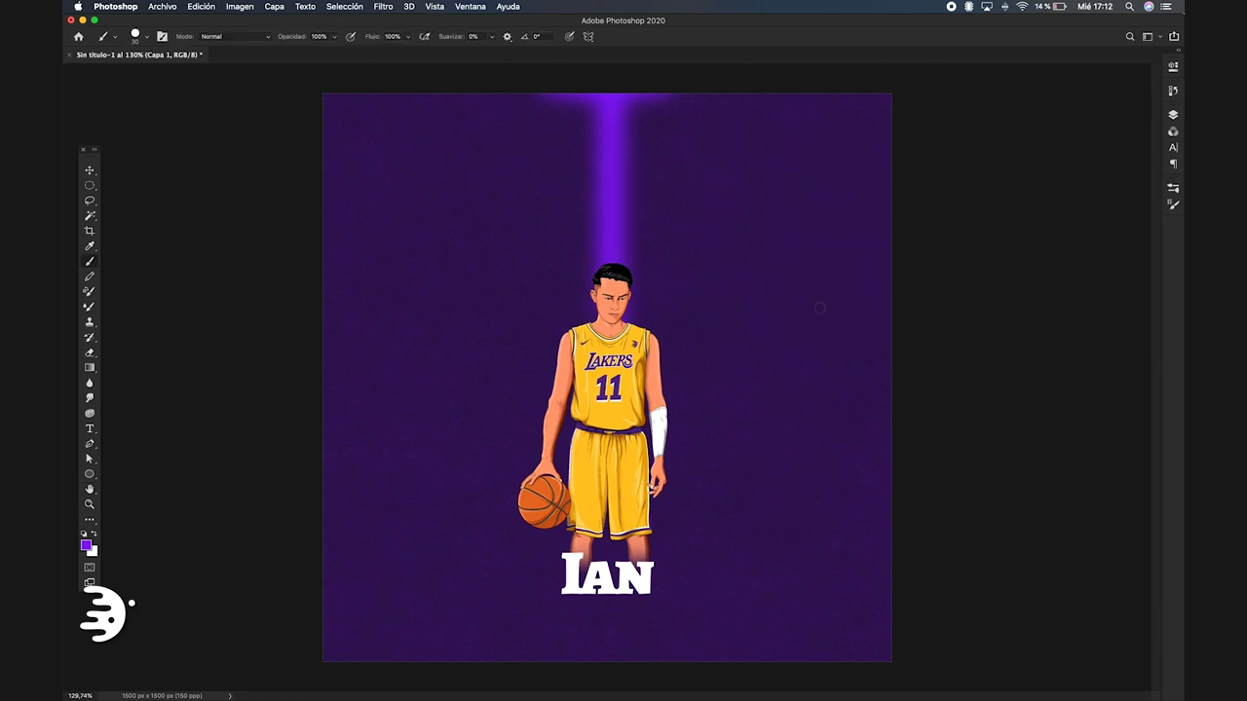
- Pick a soft round brush enlarged to 100 px
right_click(688, 376)
left_click(761, 511)
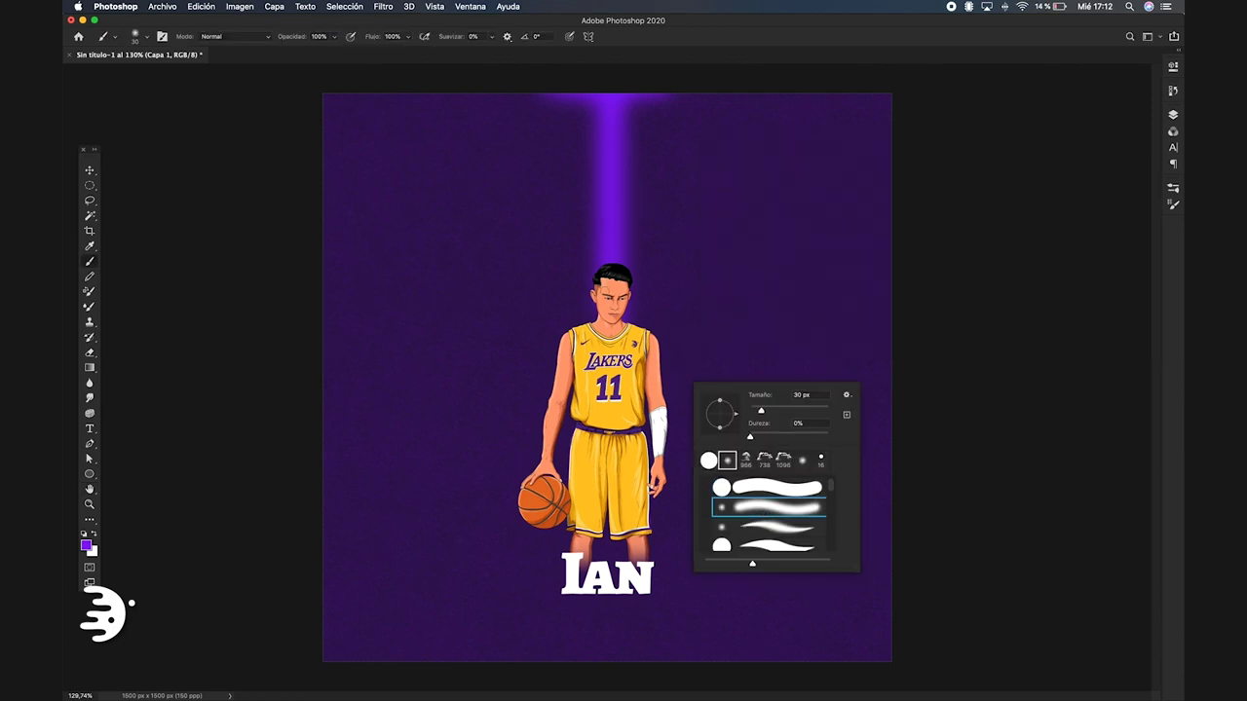
left_click_drag(762, 413, 767, 413)
left_click_drag(785, 406, 789, 410)
key("Tab")
key("Return")
scroll(604, 370, "up", 5)
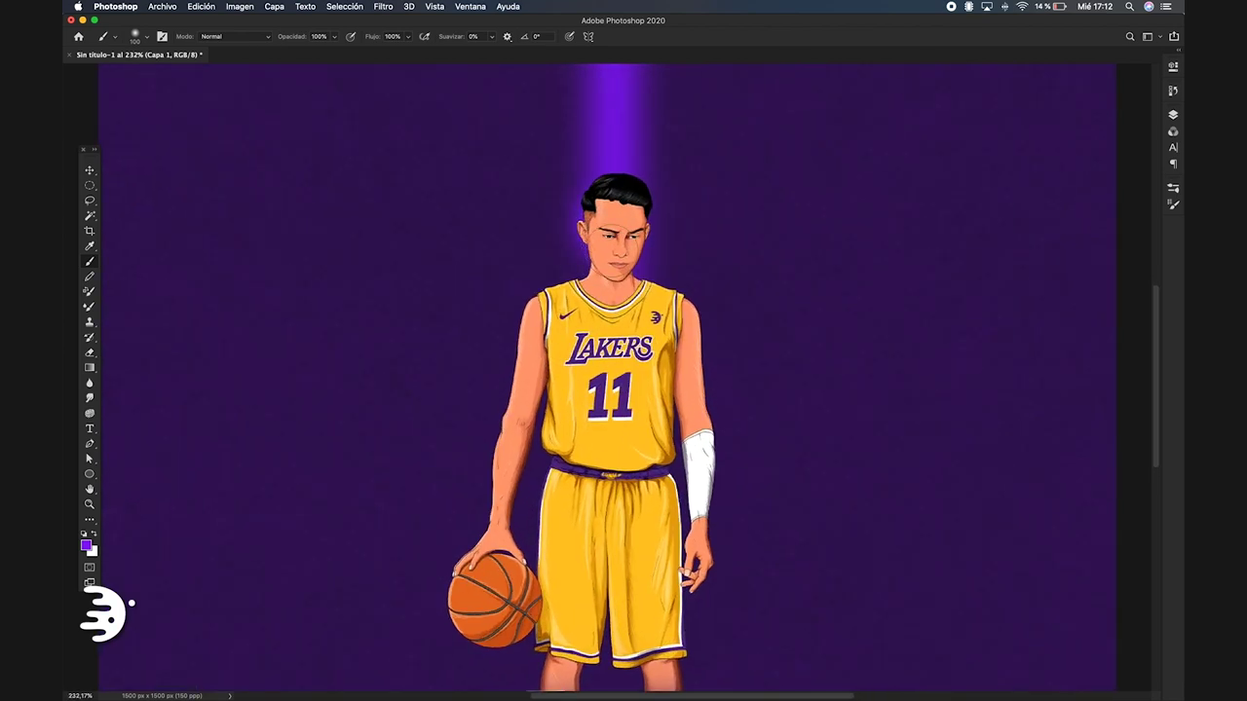
- Paint a soft purple glow along both sides of the player and under the shorts
mouse_move(614, 272)
left_mouse_down()
mouse_move(526, 332)
mouse_move(487, 556)
left_mouse_up()
left_click_drag(555, 380, 535, 575)
scroll(623, 389, "down", 2)
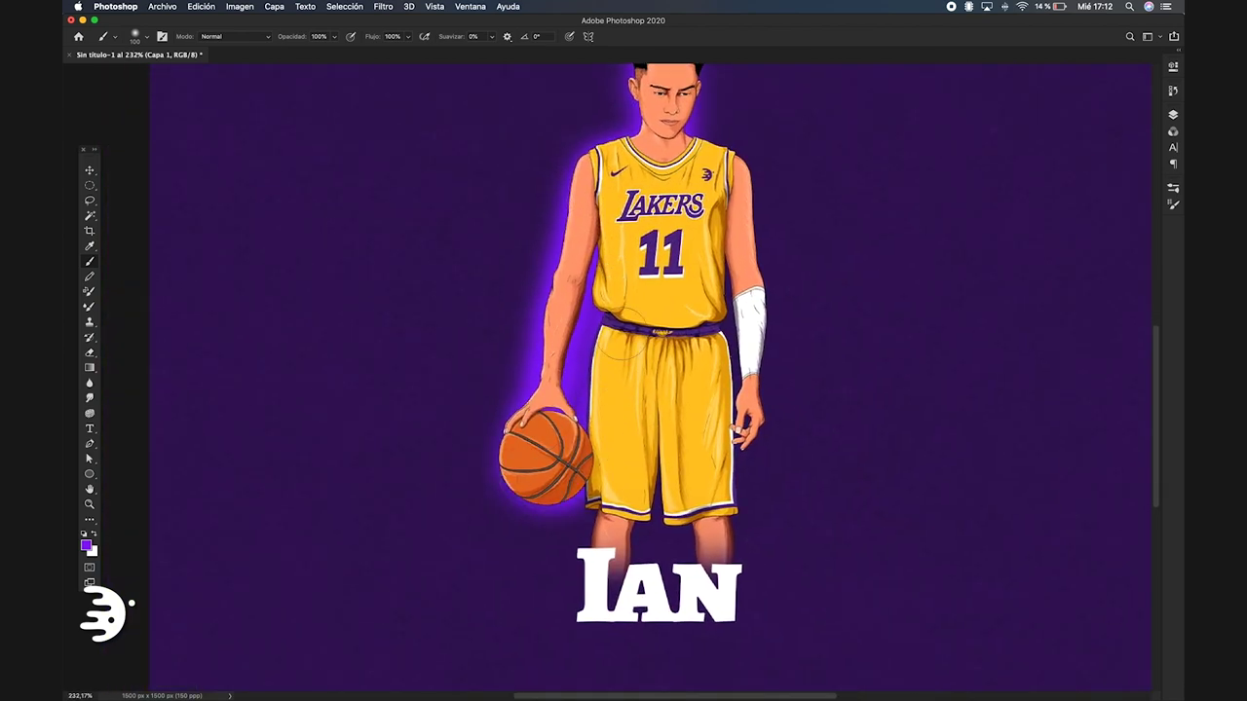
scroll(623, 389, "up", 2)
left_click_drag(682, 273, 687, 400)
left_click_drag(692, 341, 682, 497)
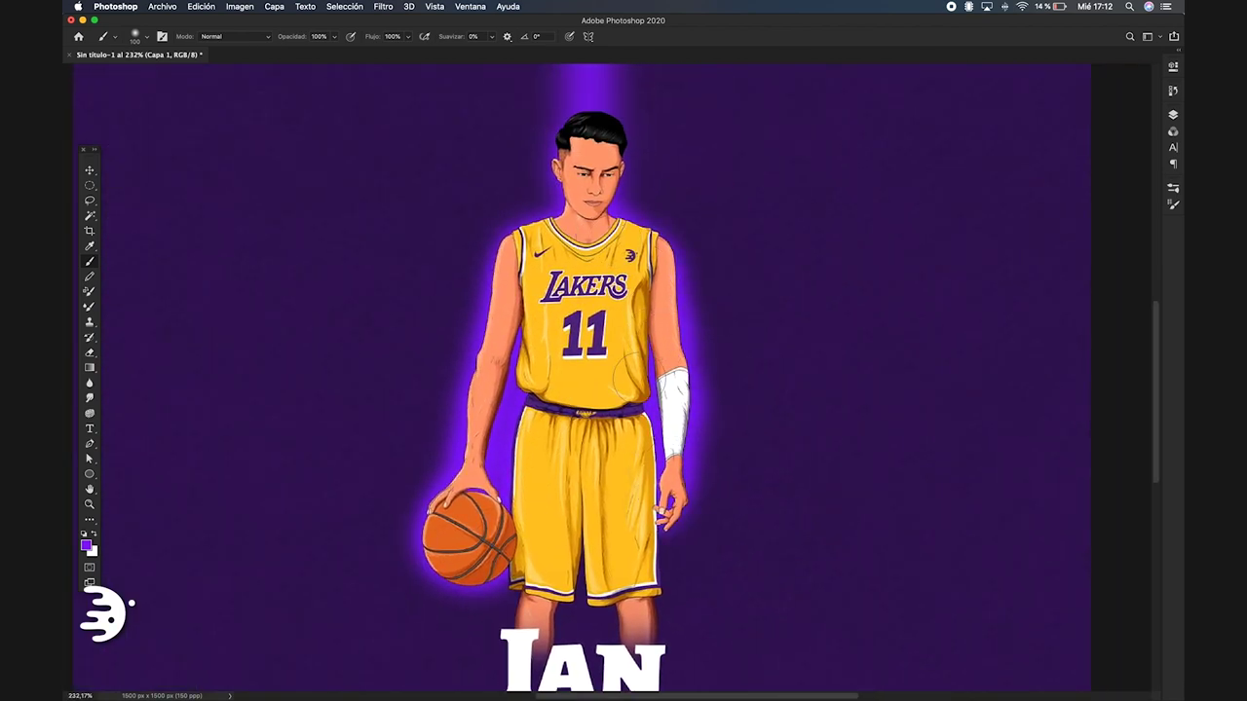
scroll(623, 390, "down", 2)
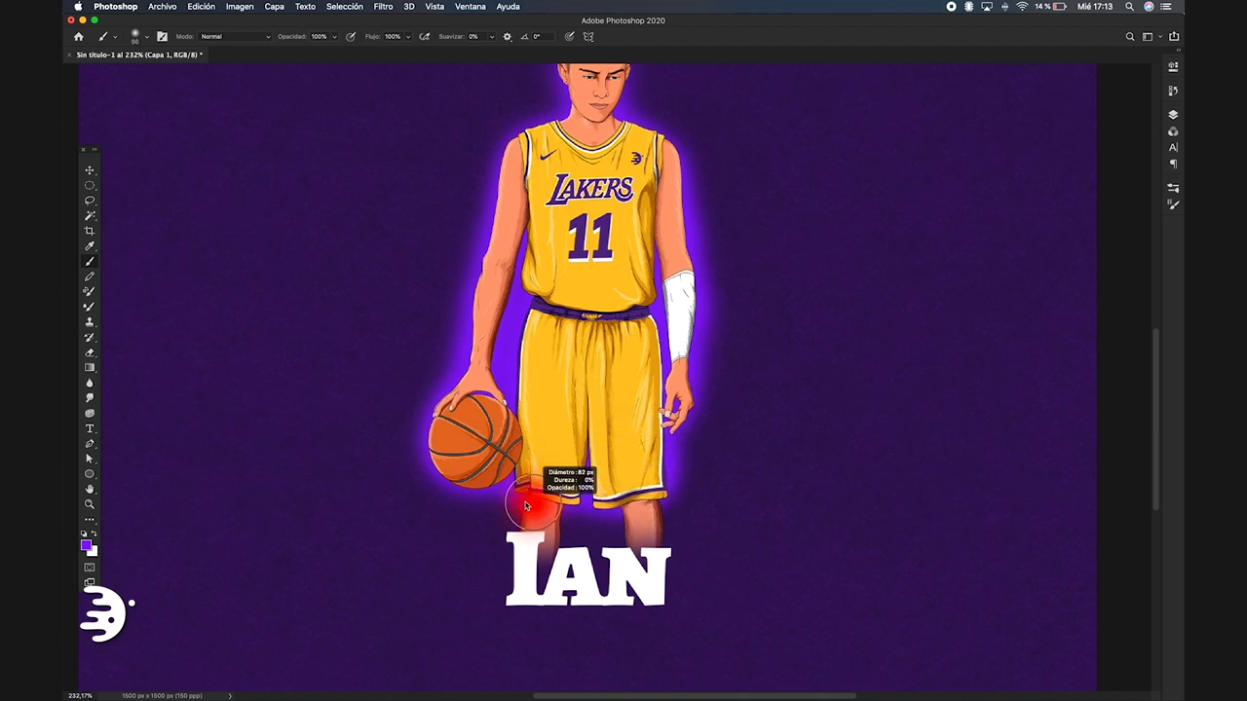
left_click_drag(516, 515, 667, 526)
key("v")
key("super+0")
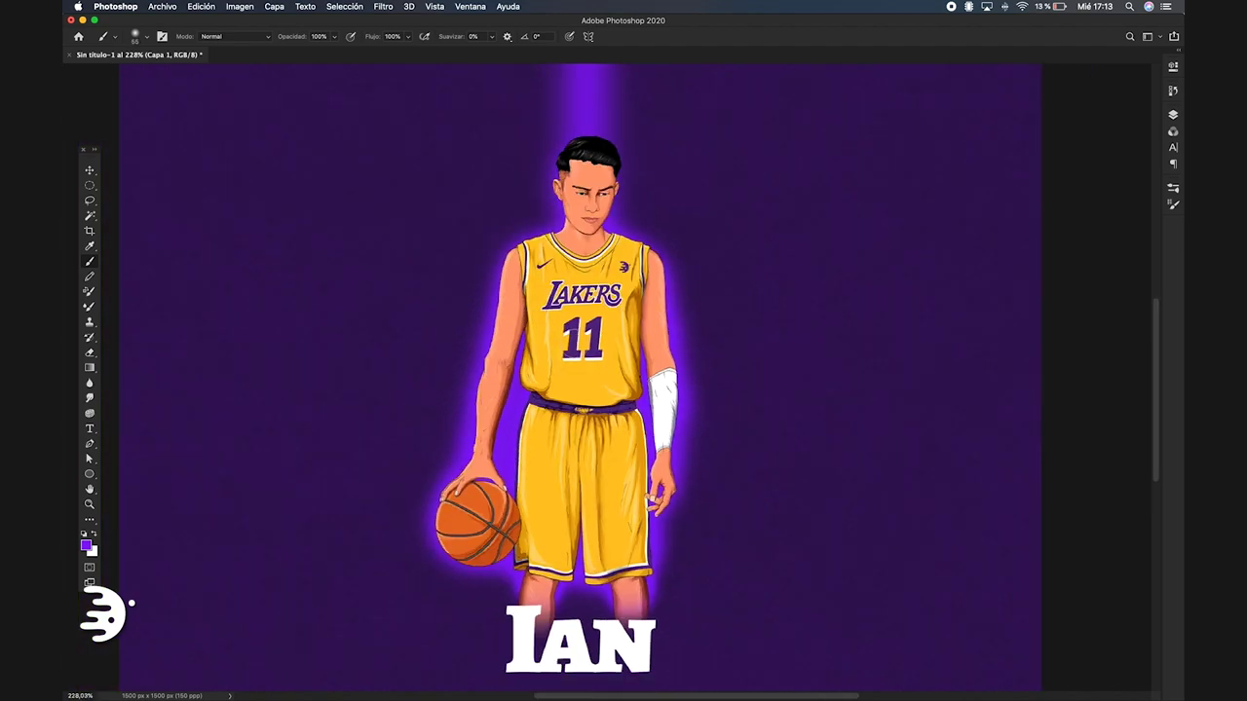
left_click(1173, 114)
- On a new layer, draw a thin 1 px purple streak down from the top
left_click(1126, 561)
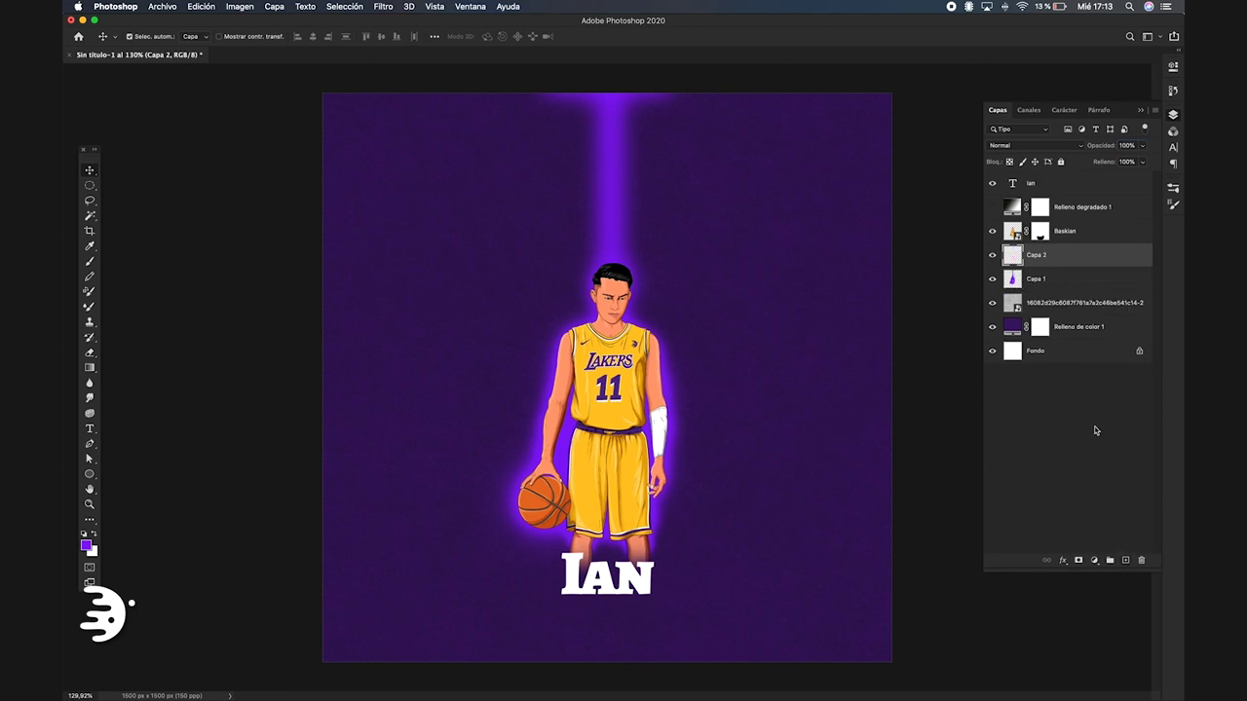
key("b")
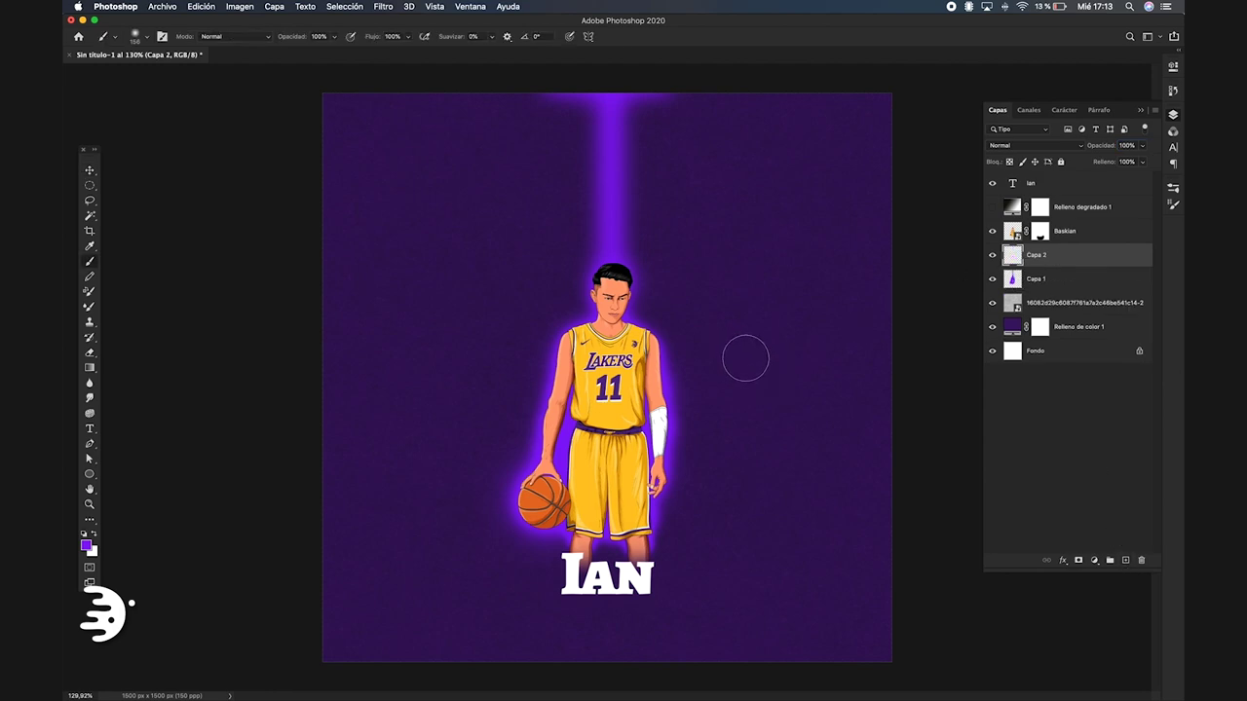
right_click(752, 358)
left_click(877, 374)
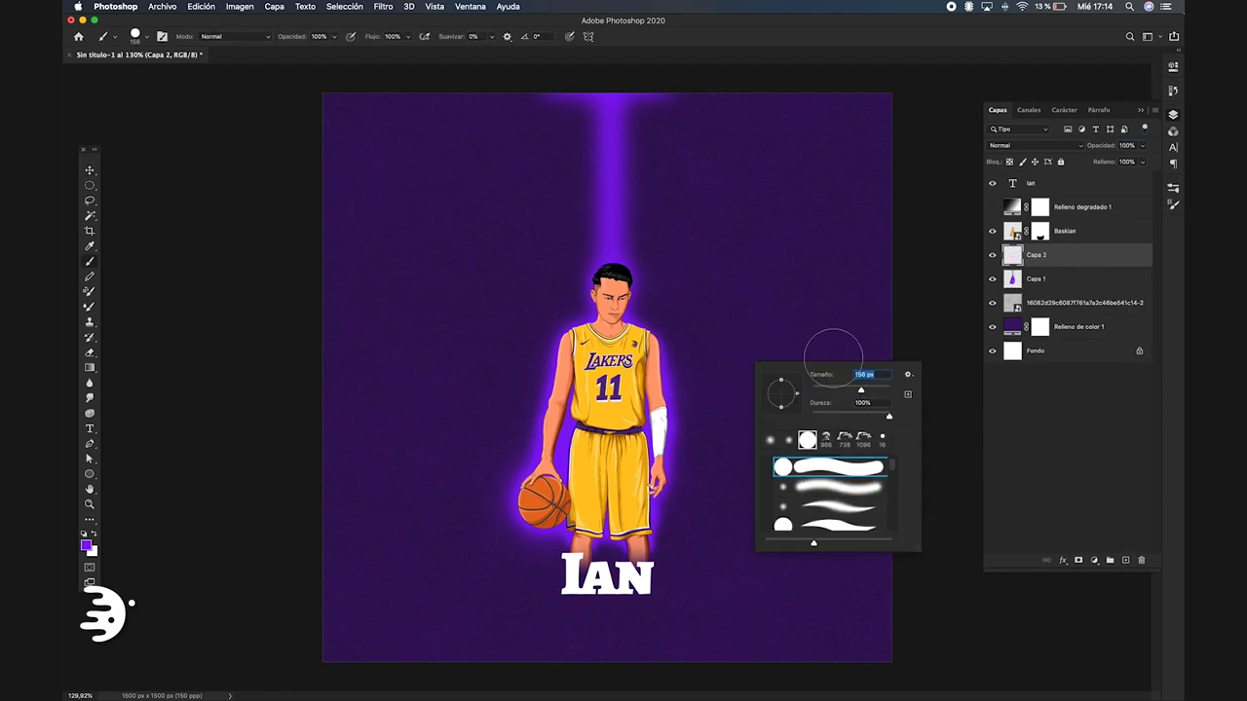
type("1")
key("Return")
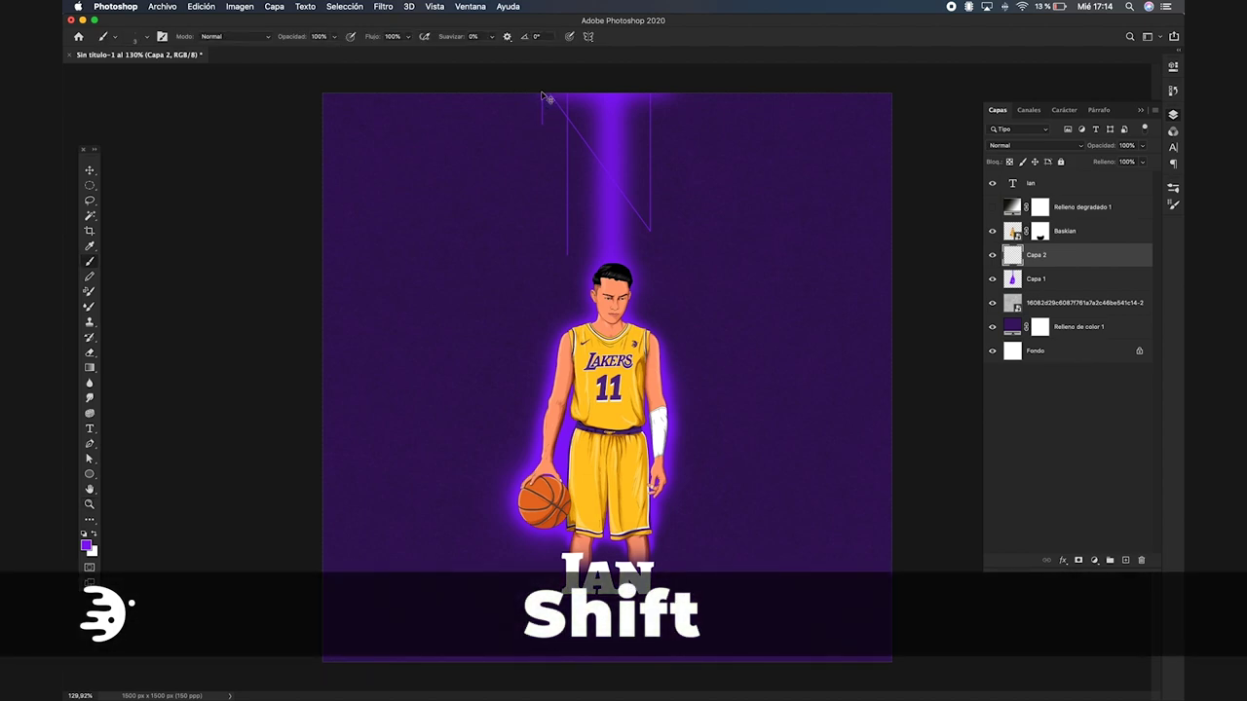
left_click_drag(542, 95, 535, 153)
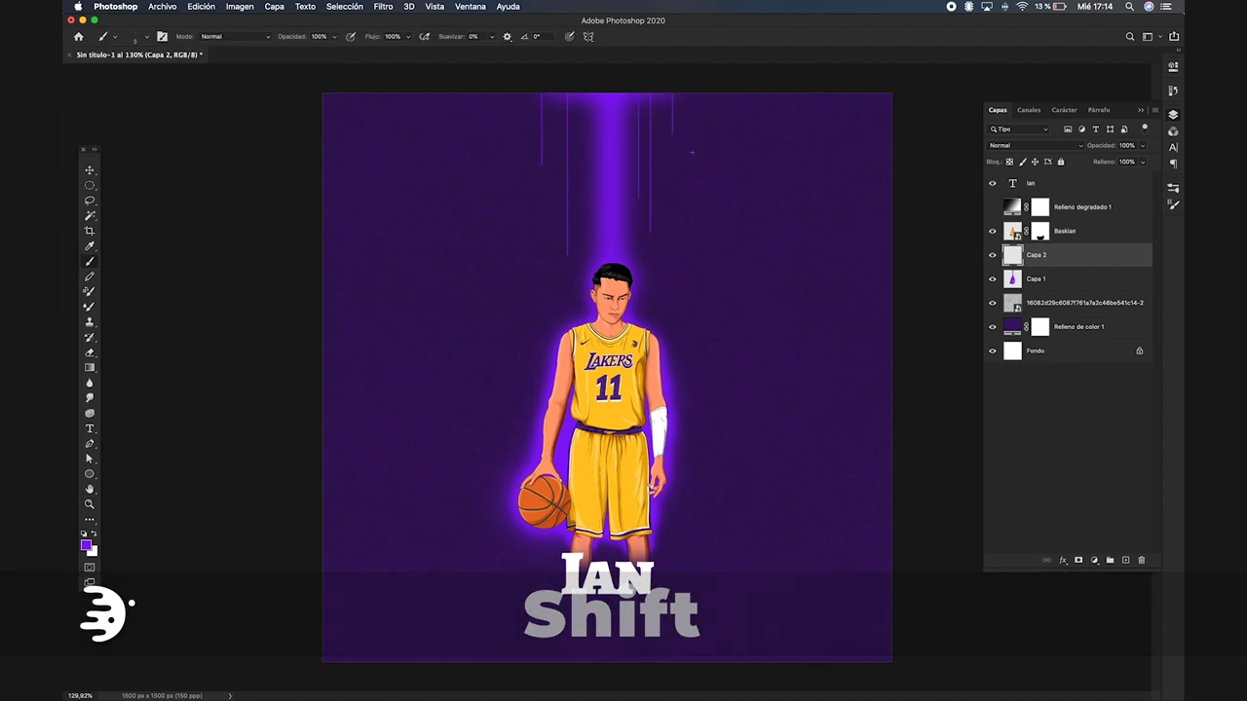
- On another new layer, paint several soft purple streaks down from the top beside the beam
left_click(1126, 561)
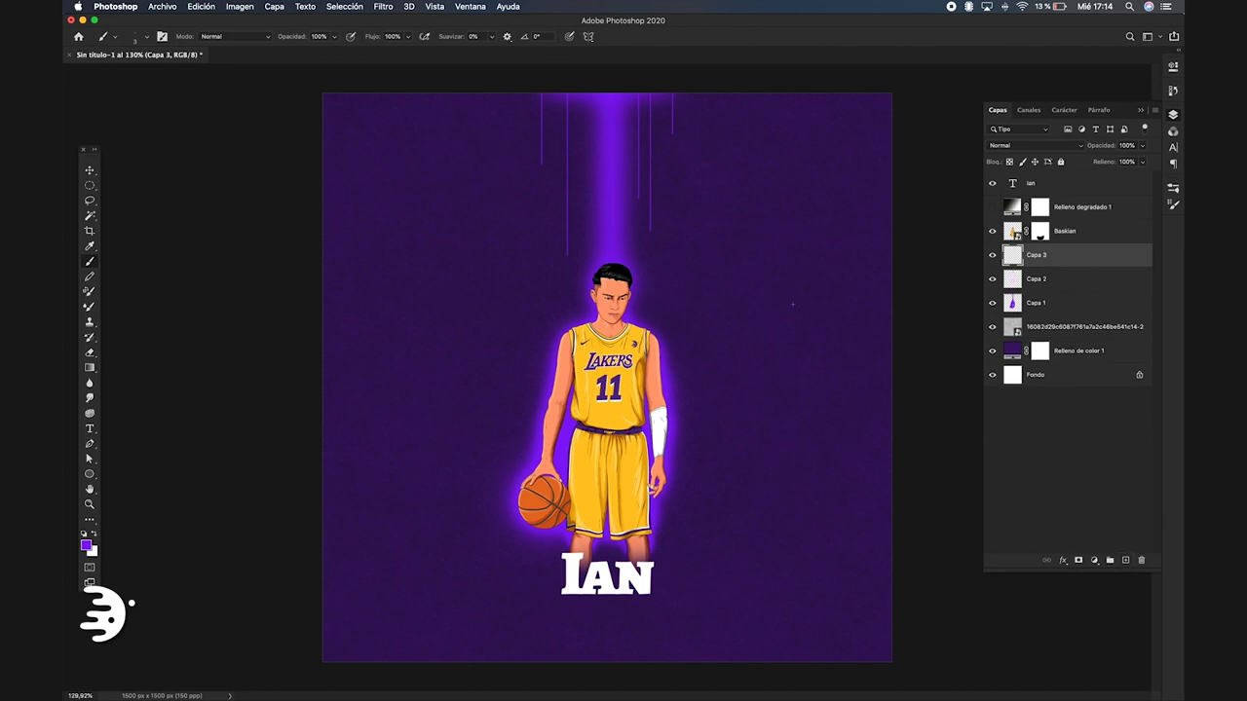
right_click(567, 294)
key("Escape")
right_click(567, 259)
double_click(641, 393)
left_click_drag(567, 256, 567, 88)
left_click_drag(542, 168, 542, 75)
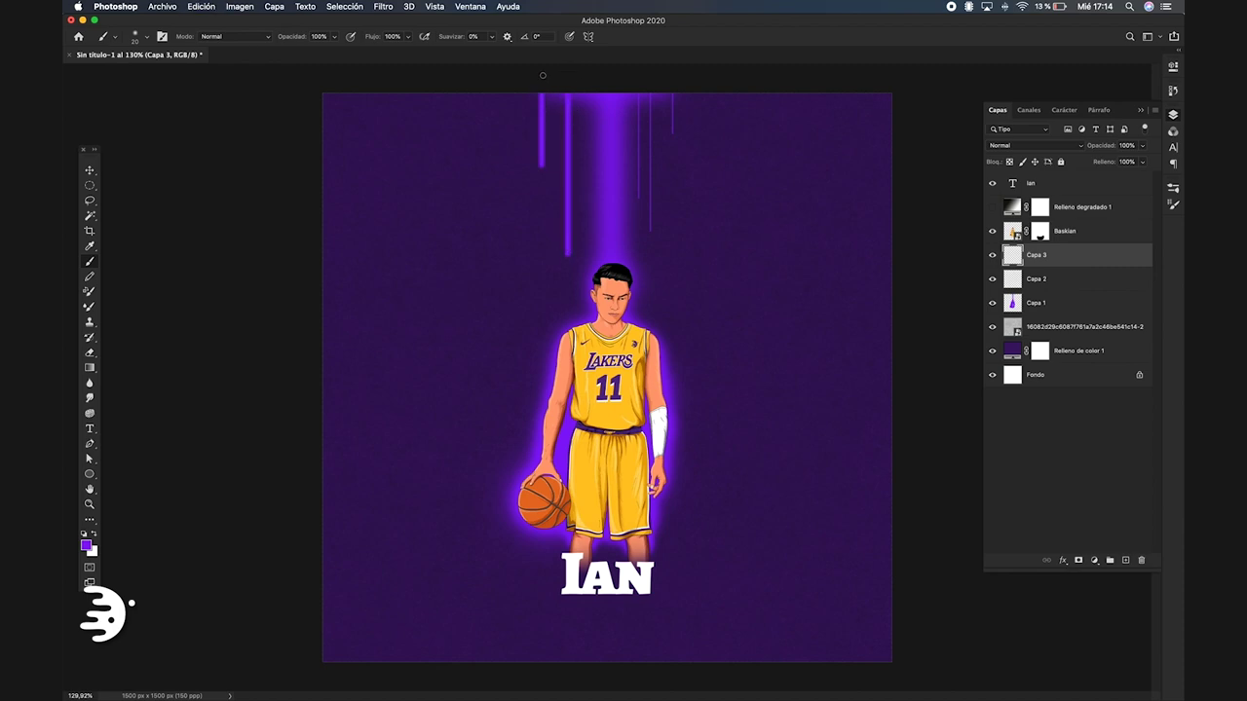
mouse_move(638, 202)
left_mouse_down()
mouse_move(638, 94)
mouse_move(651, 224)
mouse_move(651, 94)
left_mouse_up()
key("ctrl+z")
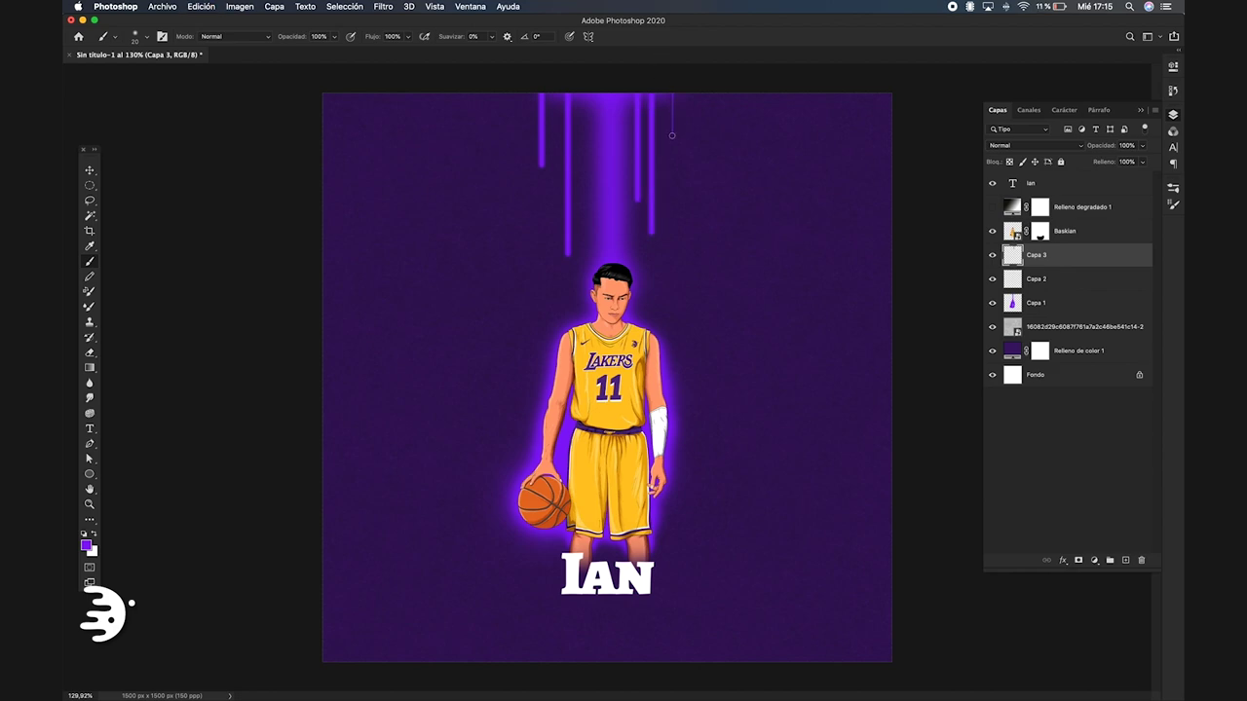
left_click_drag(671, 136, 673, 93)
- Dim the streak layer to 25% opacity, briefly previewing it with the vignette
left_click_drag(1143, 146, 1113, 160)
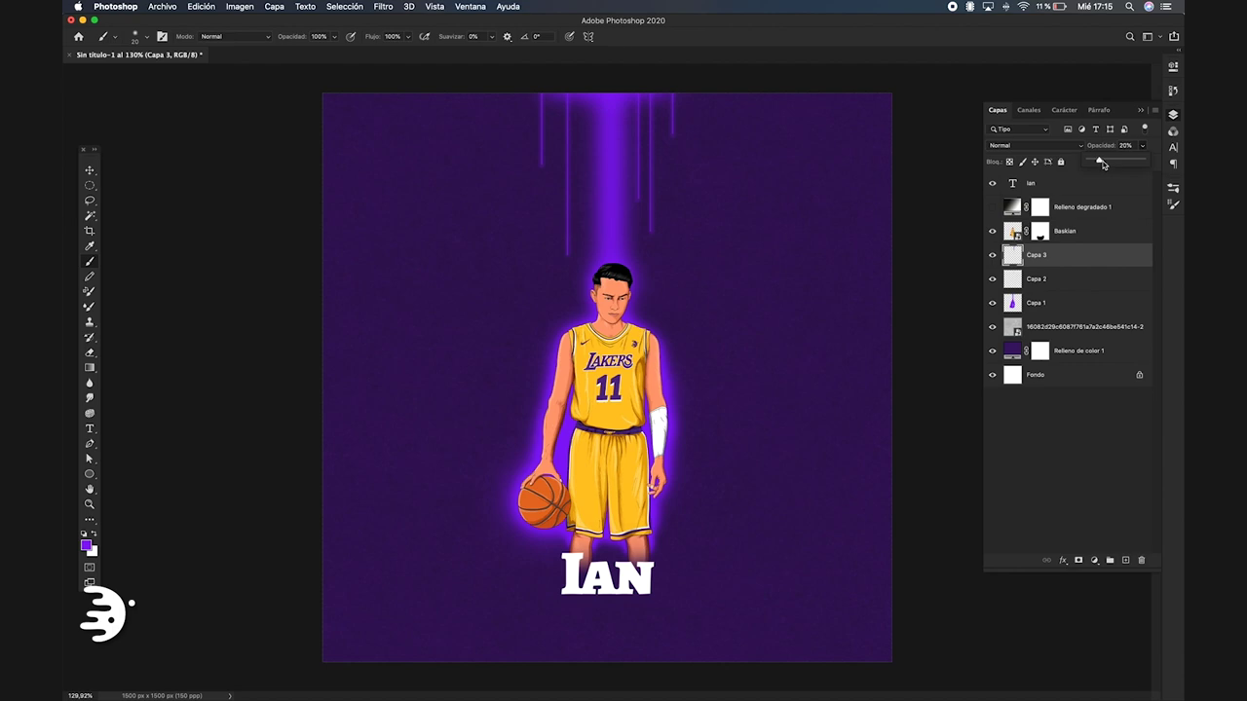
left_click(1083, 145)
type("25")
key("Return")
left_click(993, 206)
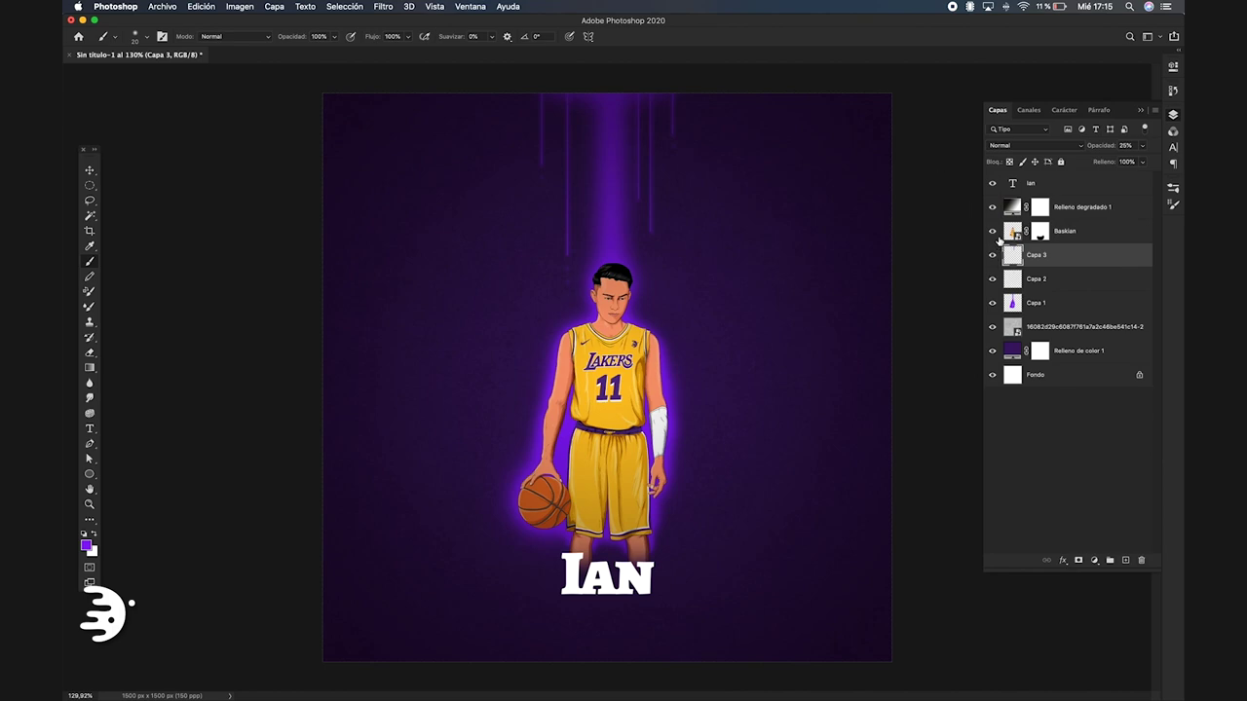
left_click(994, 216)
- Paint a 50 px streak on new layer Capa 4 at 58% opacity and show the vignette again
left_click(1126, 561)
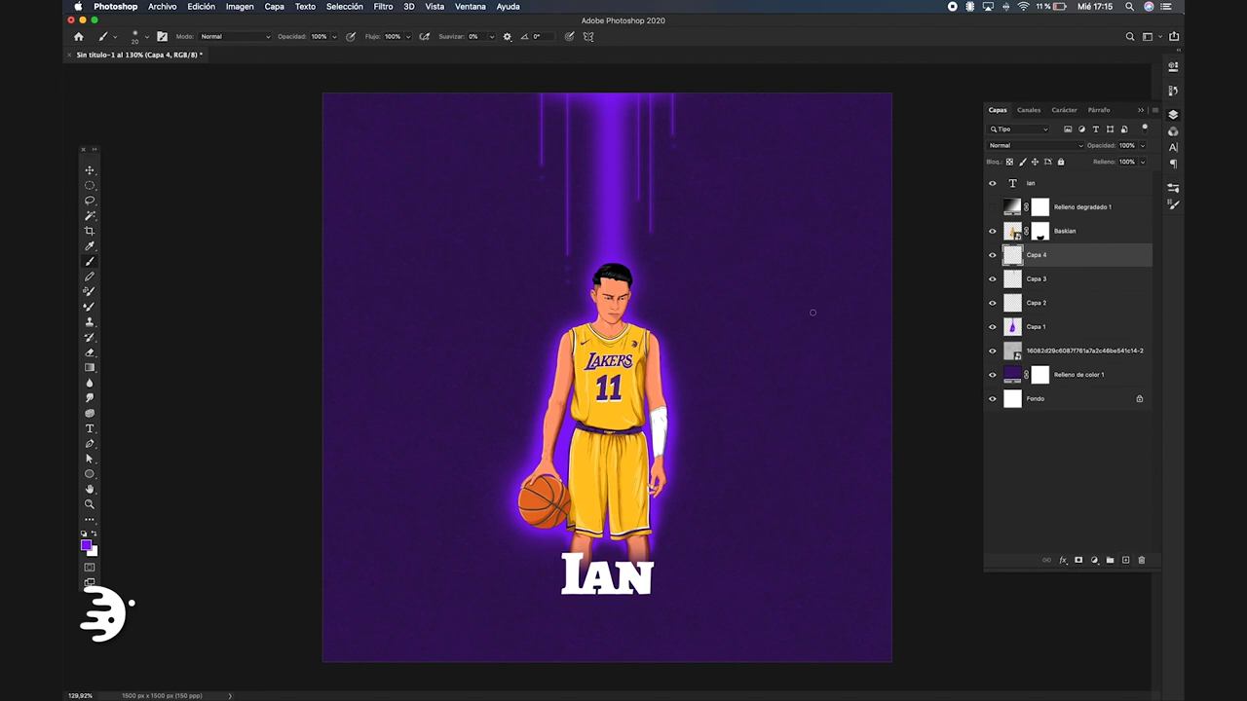
right_click(875, 461)
key("Escape")
left_click_drag(612, 97, 612, 255)
key("v")
left_click_drag(1143, 152, 1121, 161)
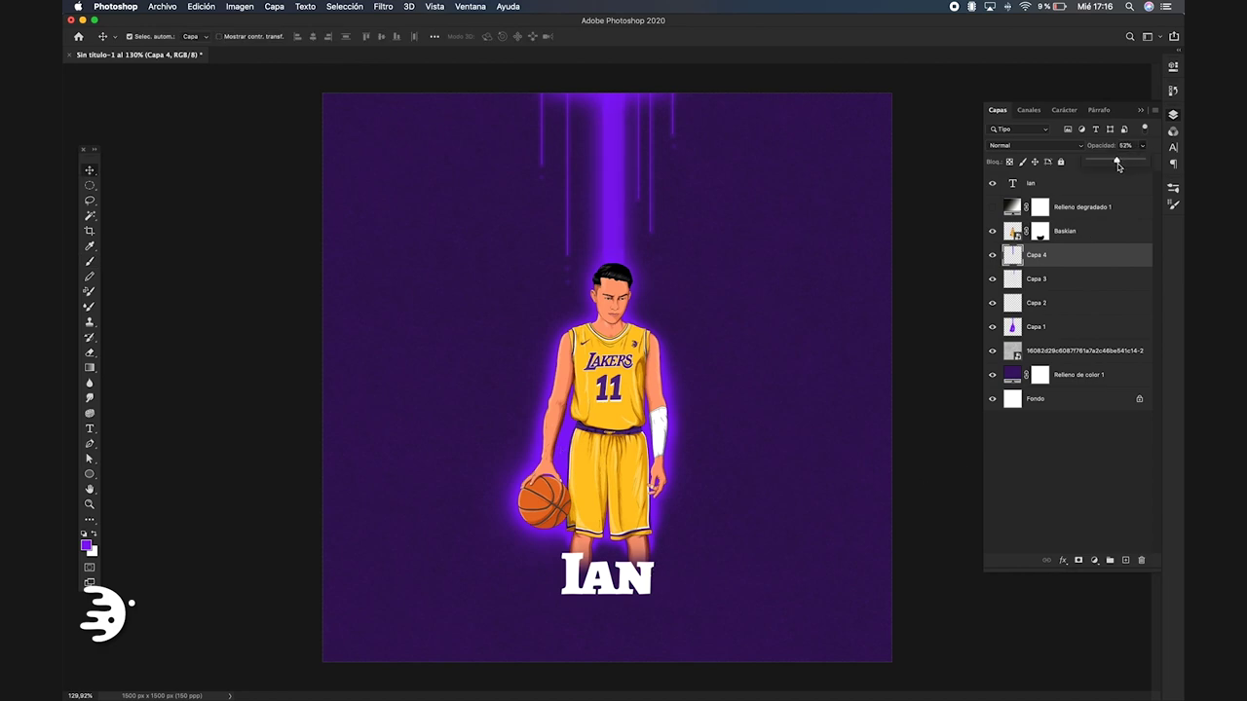
left_click(1071, 447)
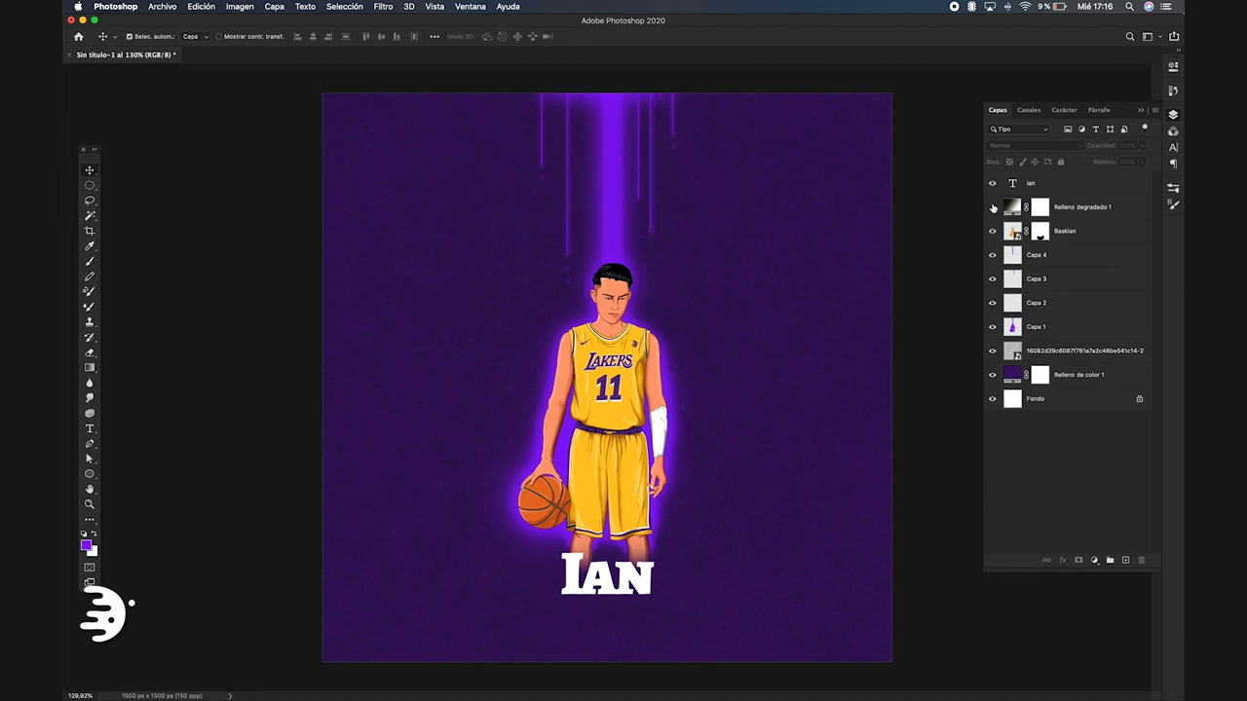
left_click(992, 206)
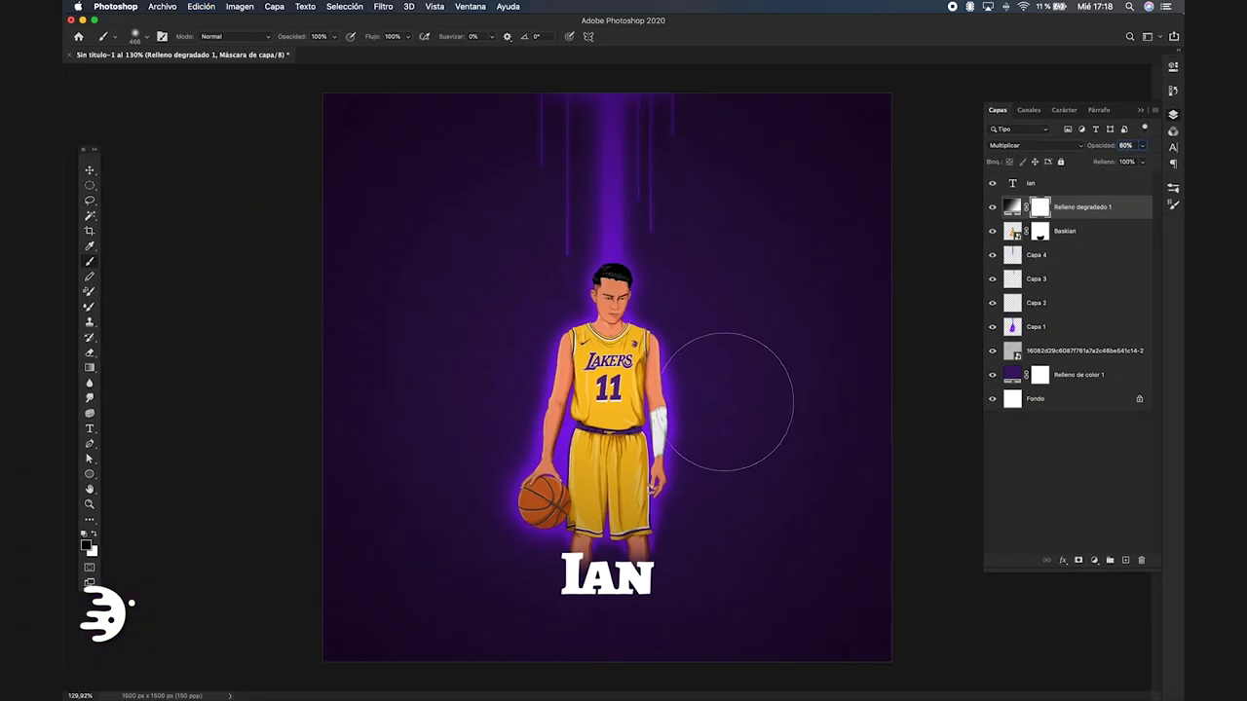
- Mask the vignette away from the player and beam with a roughly 310–335 px soft brush
right_click(726, 401)
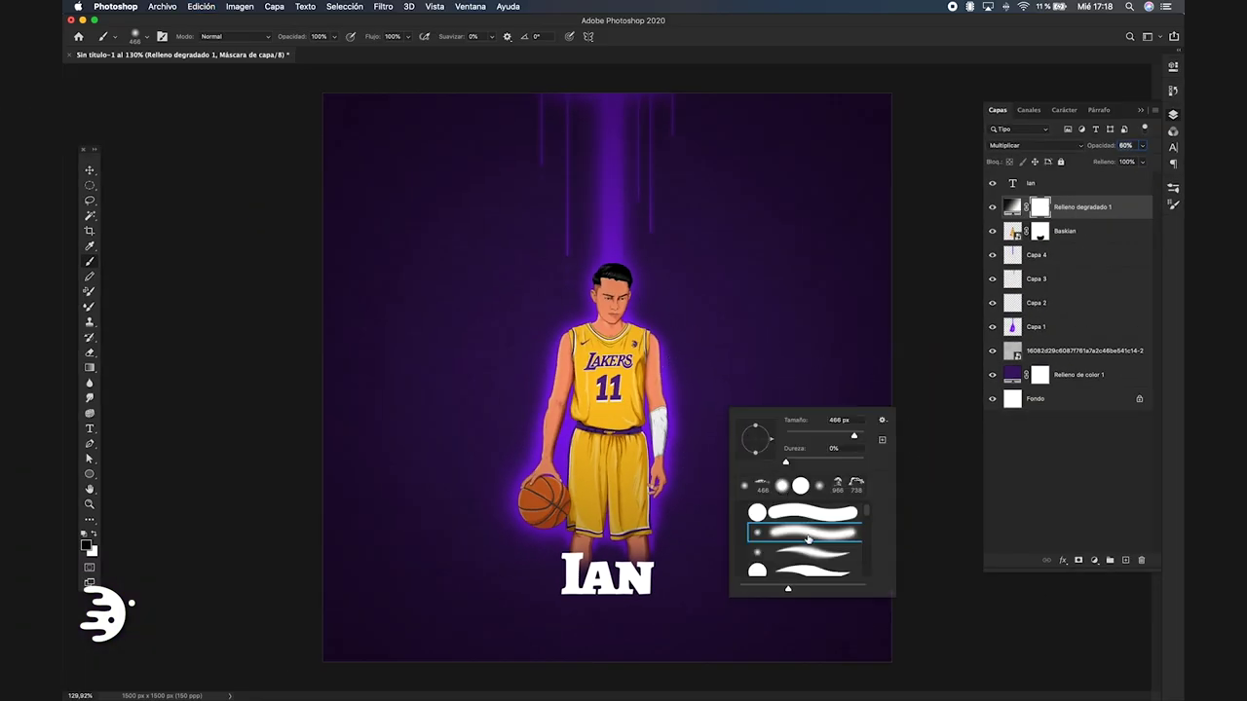
key("Escape")
left_click_drag(693, 272, 599, 273)
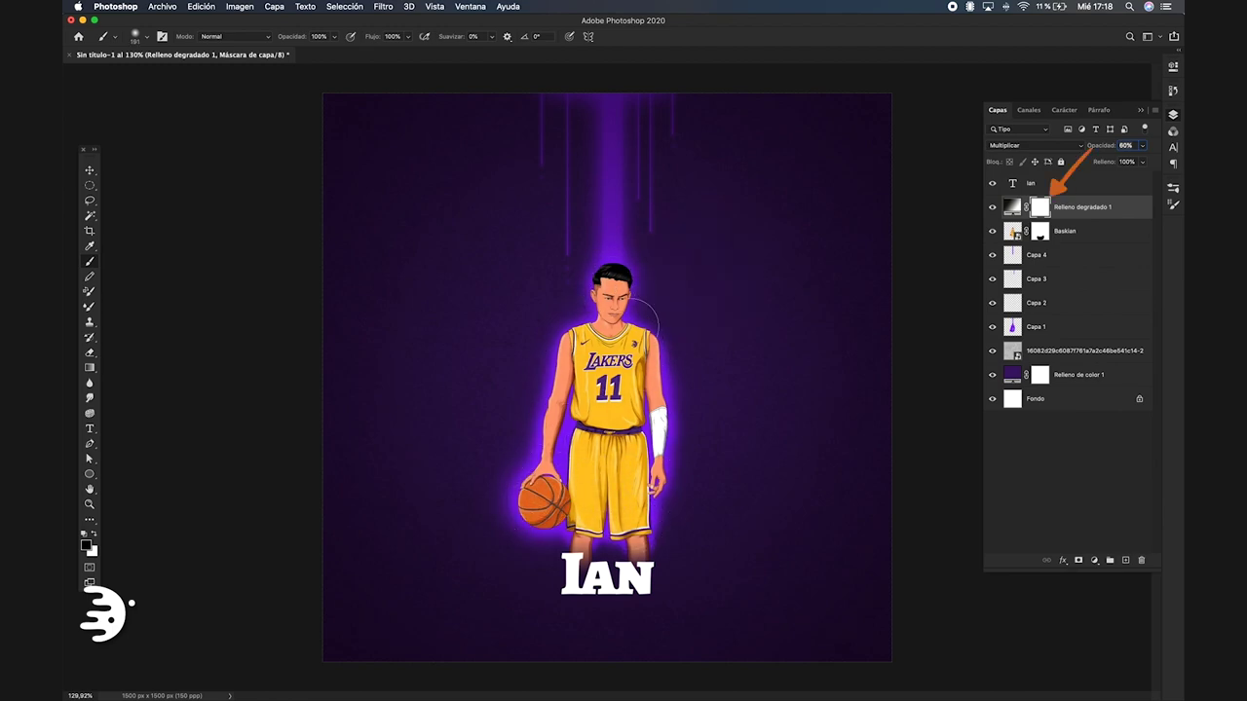
mouse_move(593, 315)
left_mouse_down()
mouse_move(625, 281)
mouse_move(615, 290)
left_mouse_up()
left_click_drag(626, 162, 634, 162)
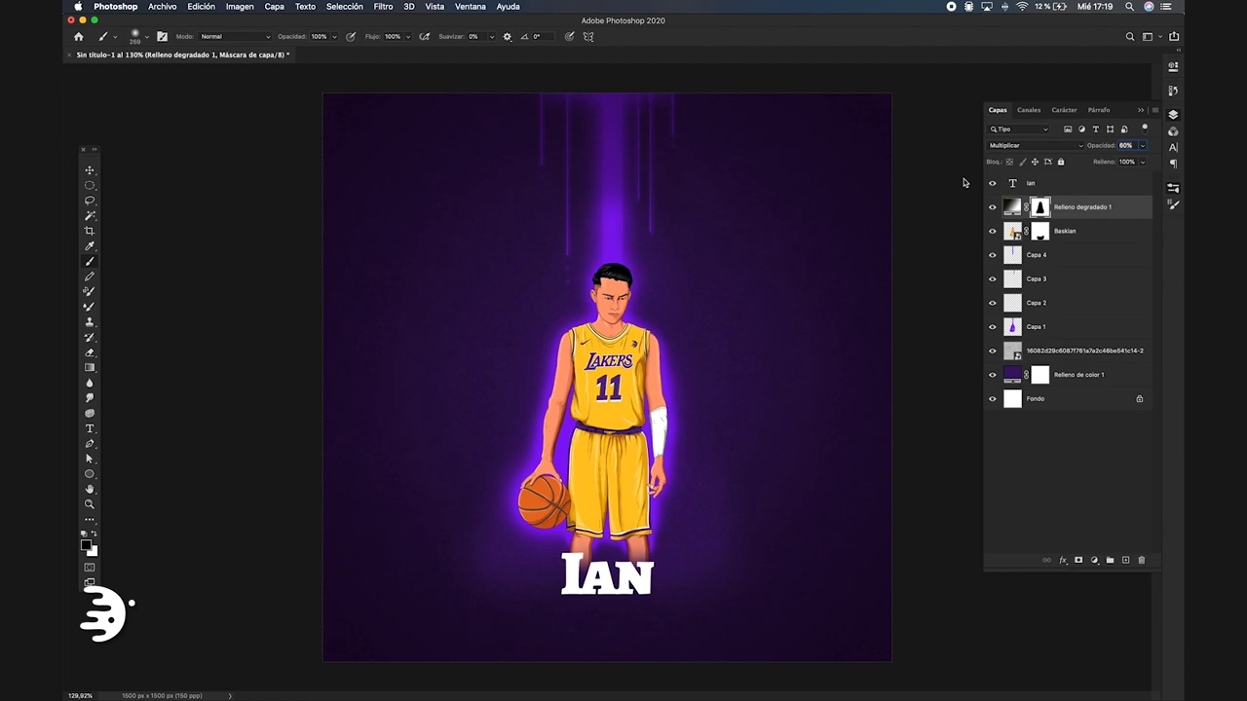
key("F5")
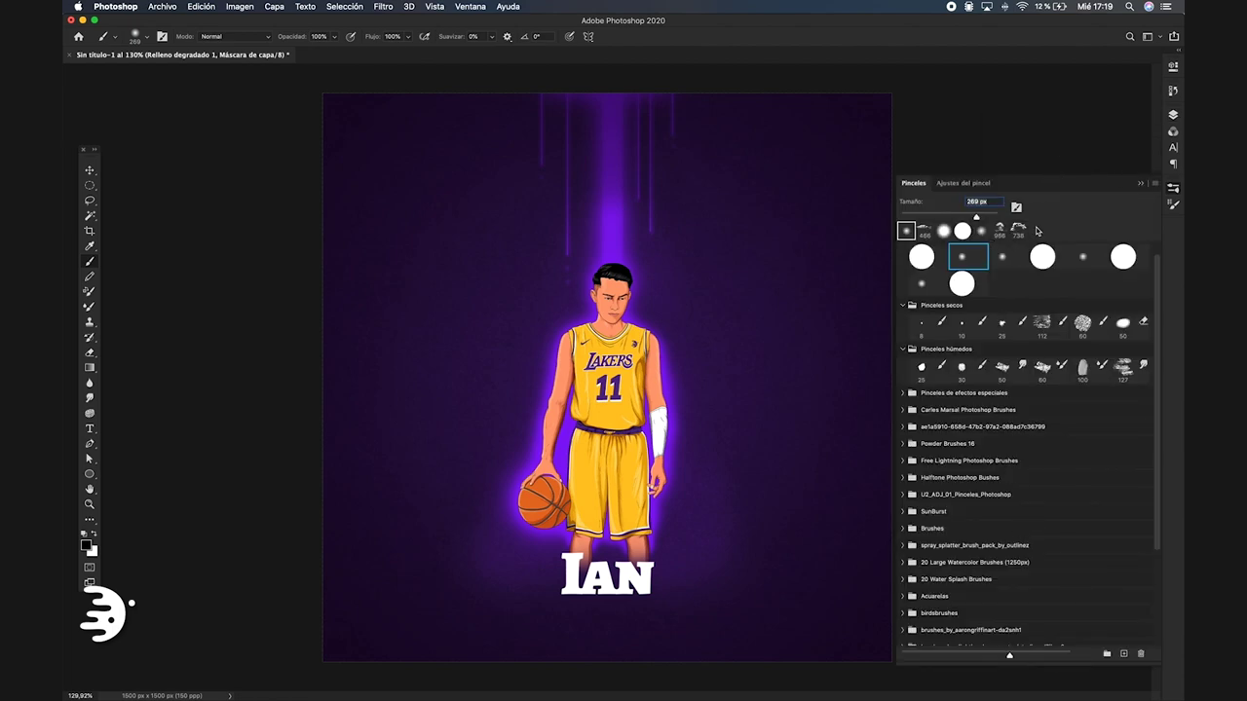
- Import Clouds-by-Mila.abr into the Brushes panel and select cloud brush 1359
left_click(1154, 182)
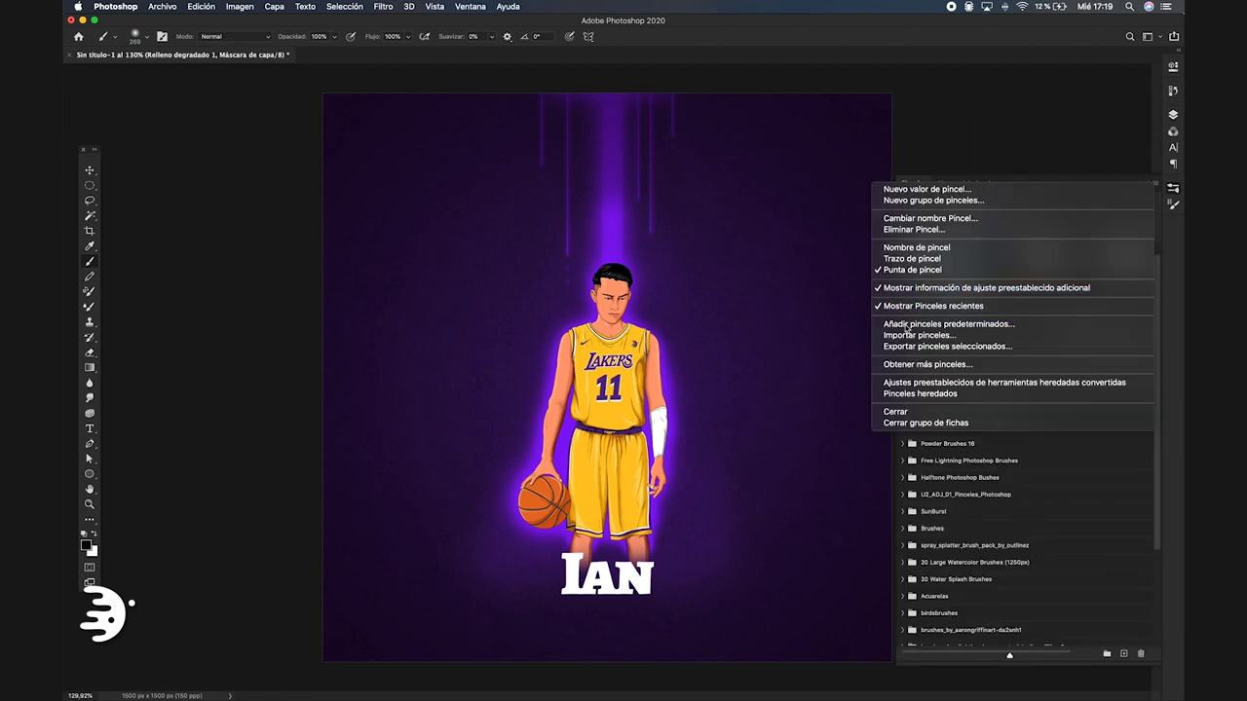
left_click(935, 409)
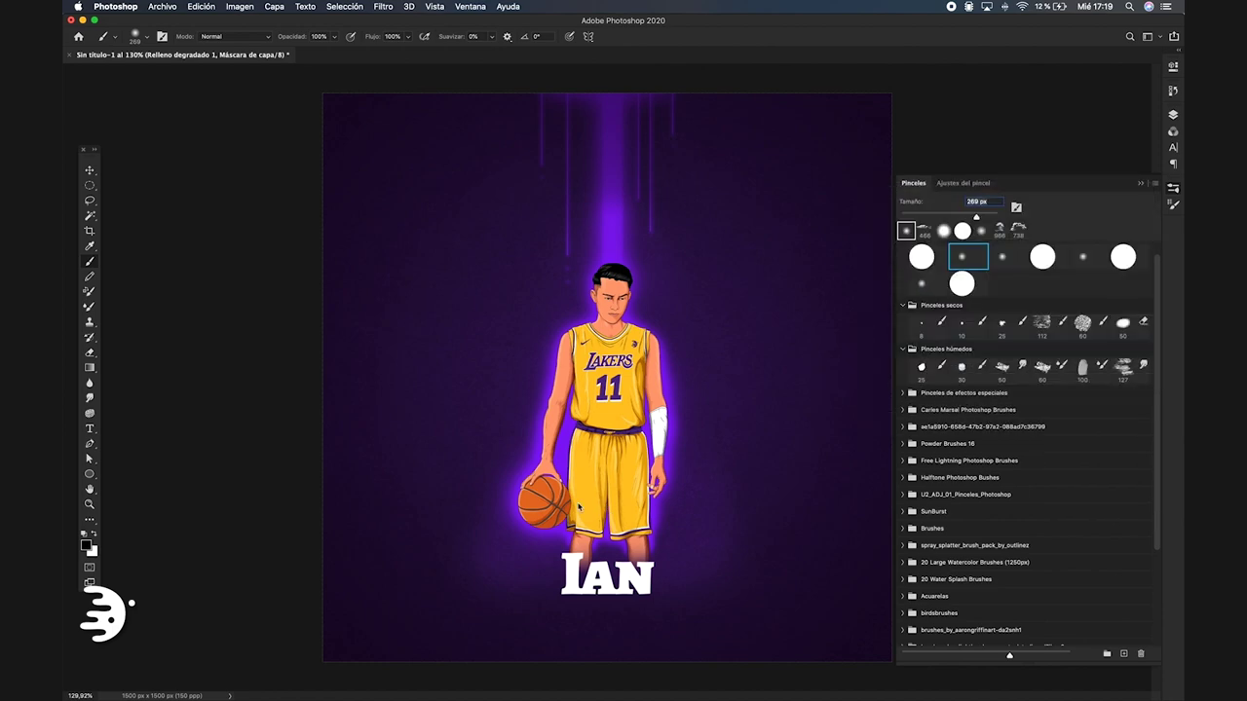
left_click(584, 184)
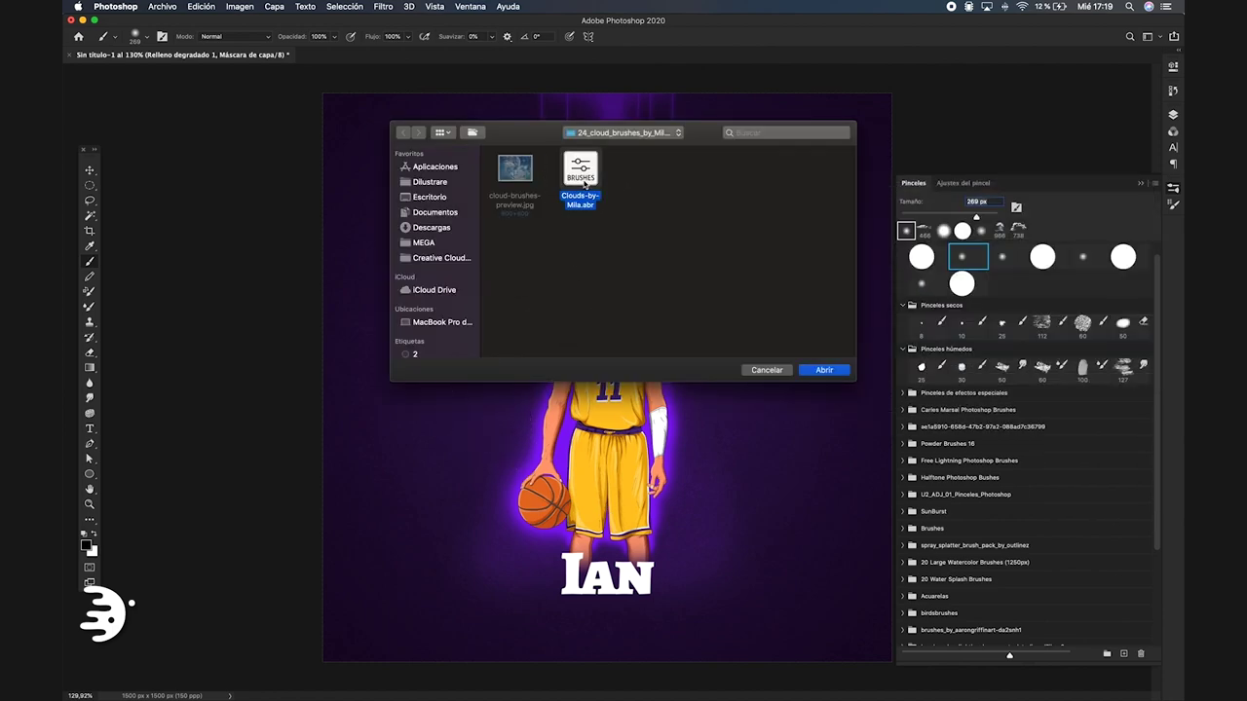
left_click(823, 370)
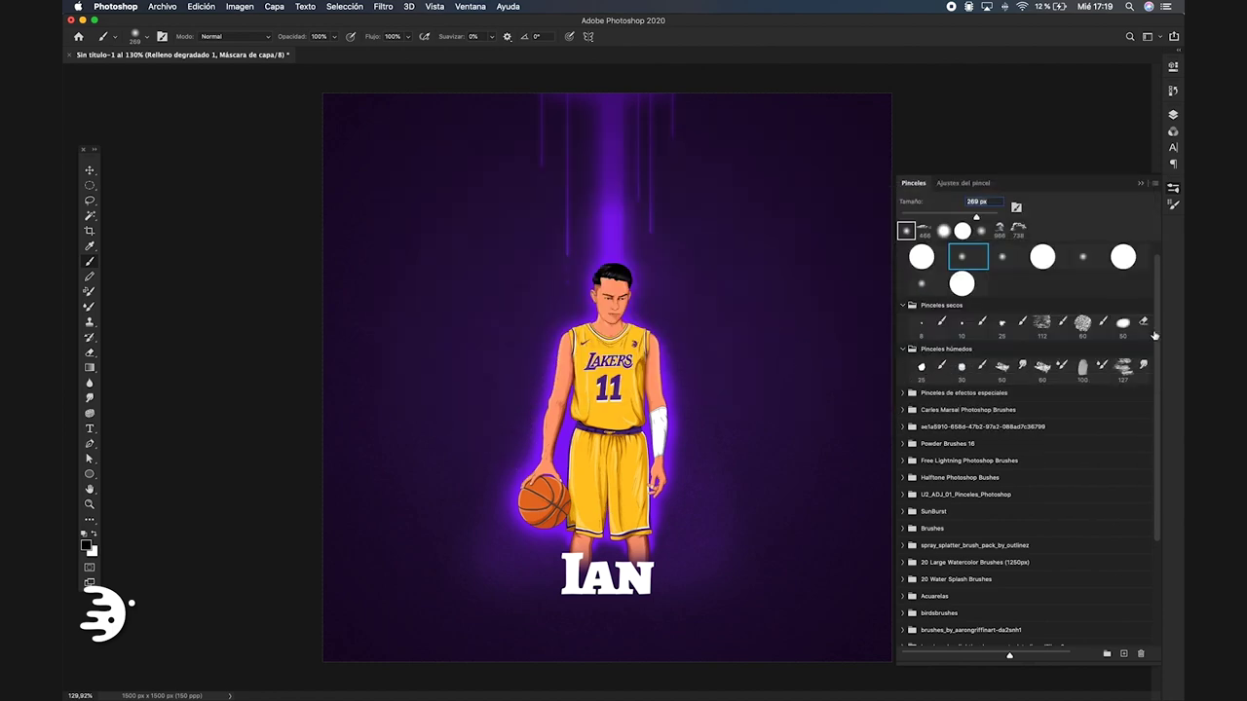
left_click_drag(1156, 337, 1157, 555)
left_click(902, 635)
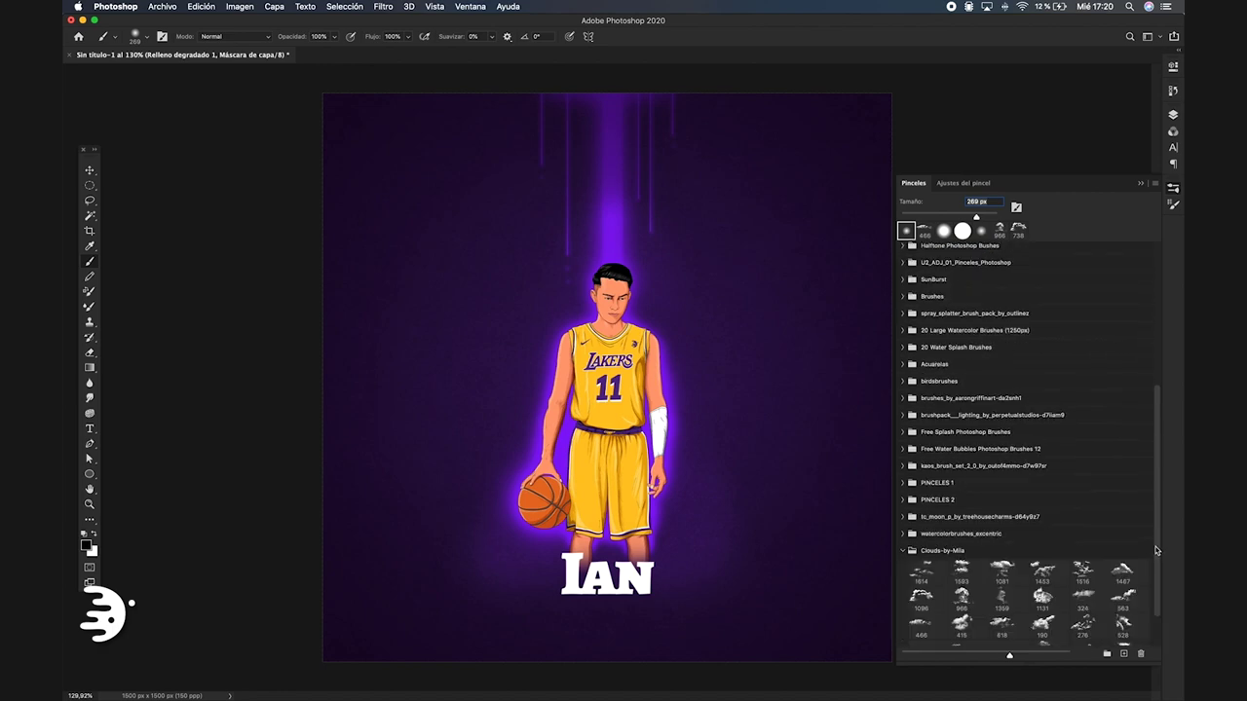
scroll(1159, 603, "down", 3)
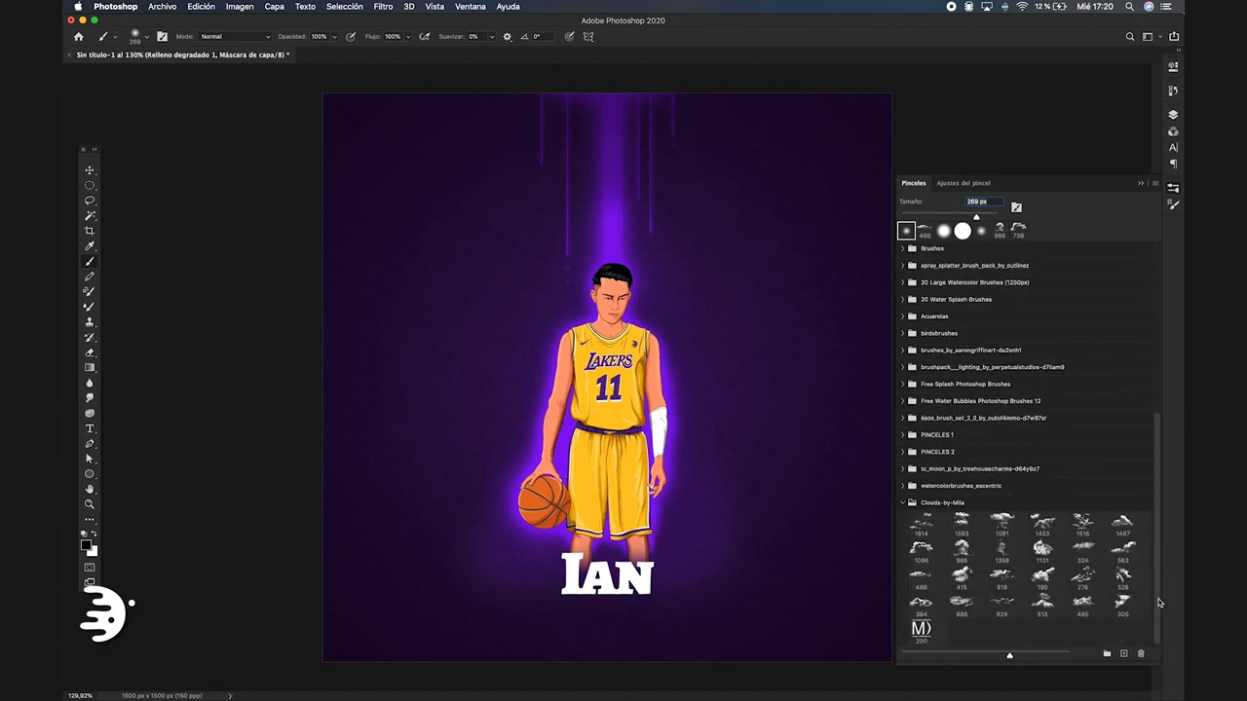
left_click(1002, 549)
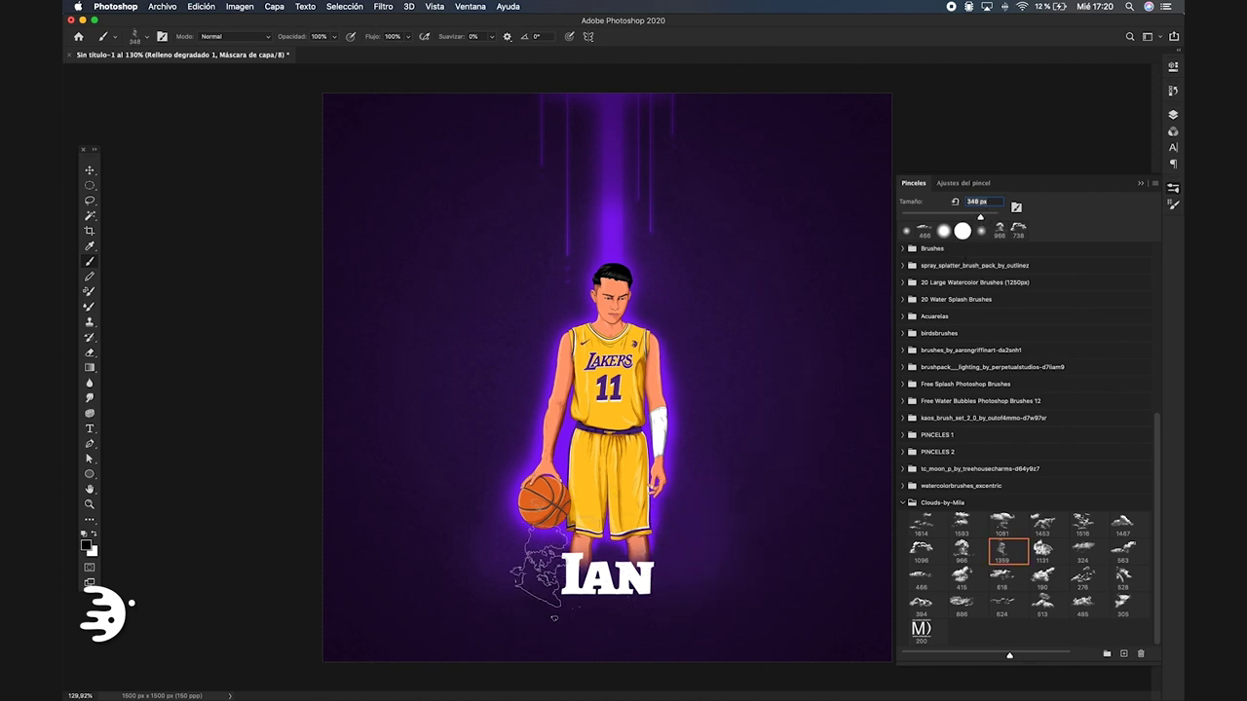
- Stamp faint clouds beside the right arm and over the shorts, rotating the view to 49°
left_click(671, 487)
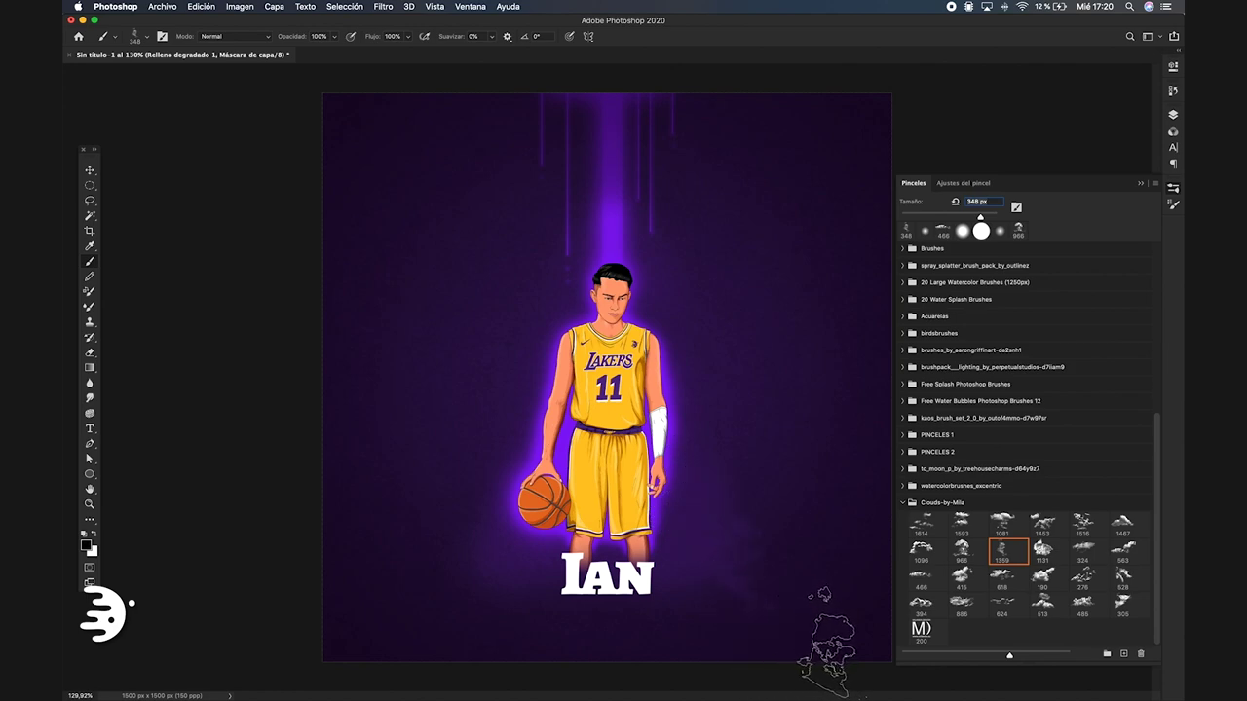
left_click(585, 492)
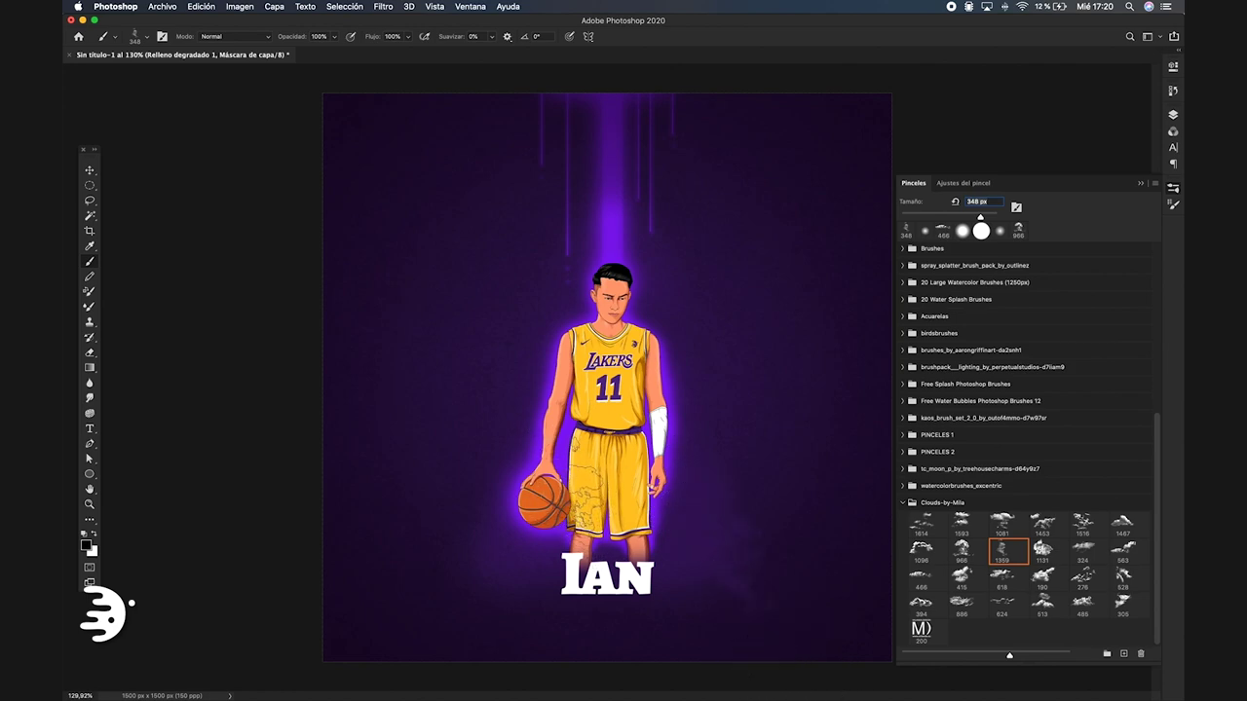
key("r")
mouse_move(406, 199)
left_mouse_down()
mouse_move(487, 162)
mouse_move(663, 161)
mouse_move(546, 195)
mouse_move(404, 380)
left_mouse_up()
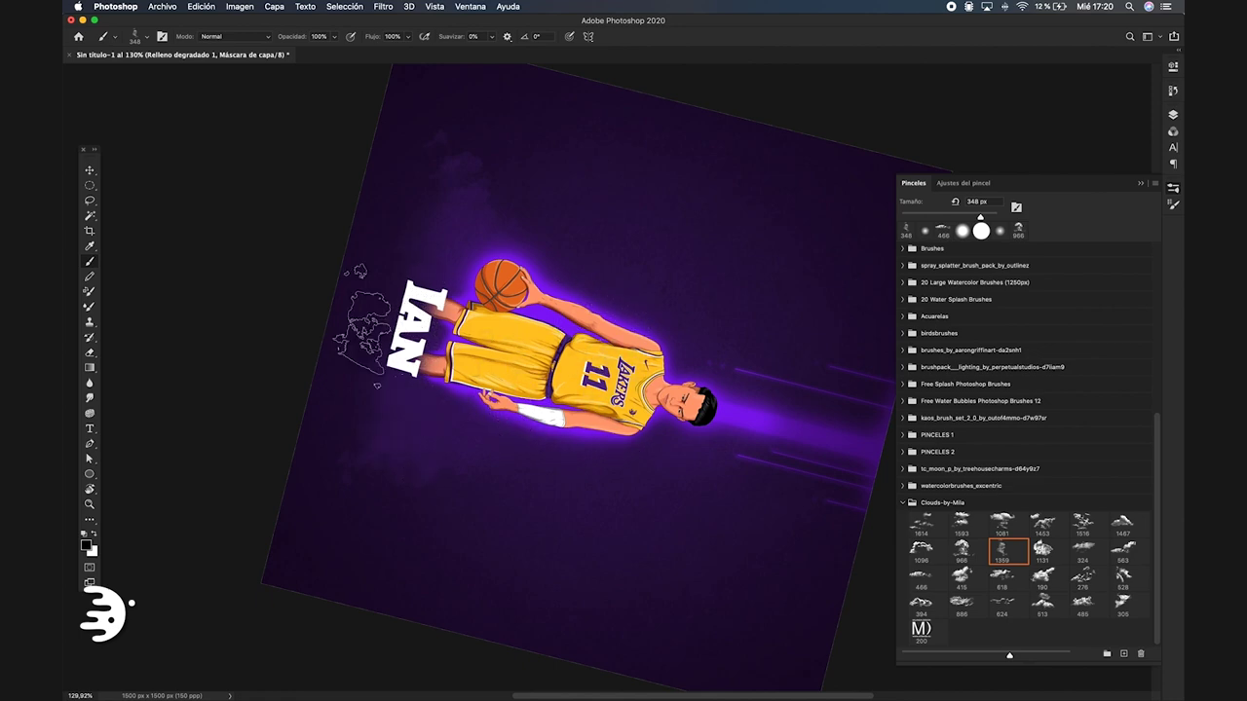
mouse_move(544, 318)
left_mouse_down()
mouse_move(321, 175)
mouse_move(805, 215)
mouse_move(624, 511)
left_mouse_up()
- Pick the 415 px cloud brush and add new layer Capa 5 above the background image
right_click(623, 511)
double_click(682, 585)
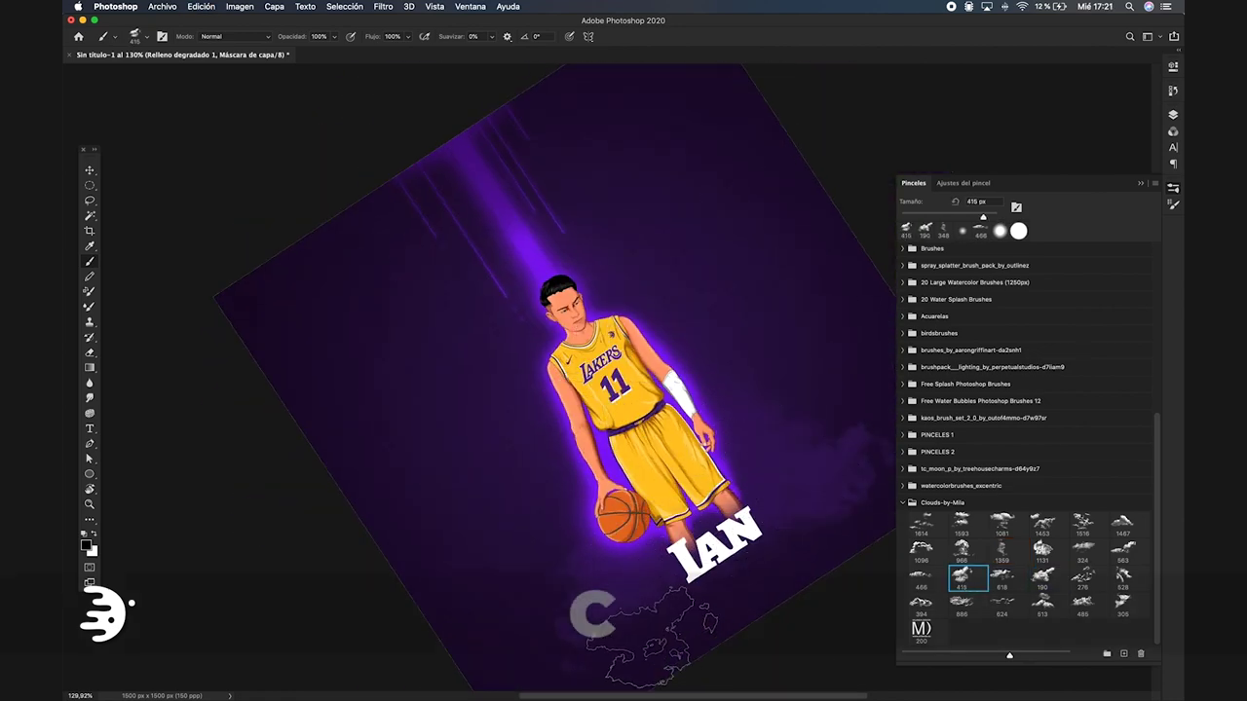
key("c")
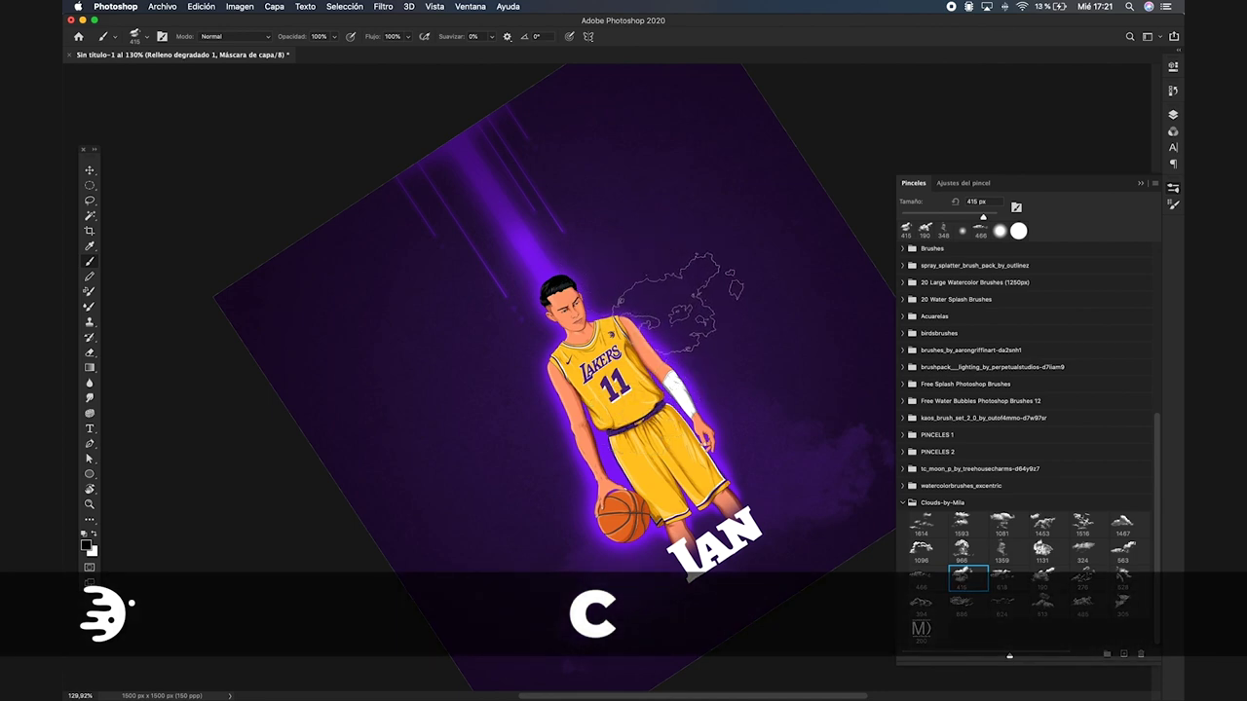
key("Escape")
key("Escape")
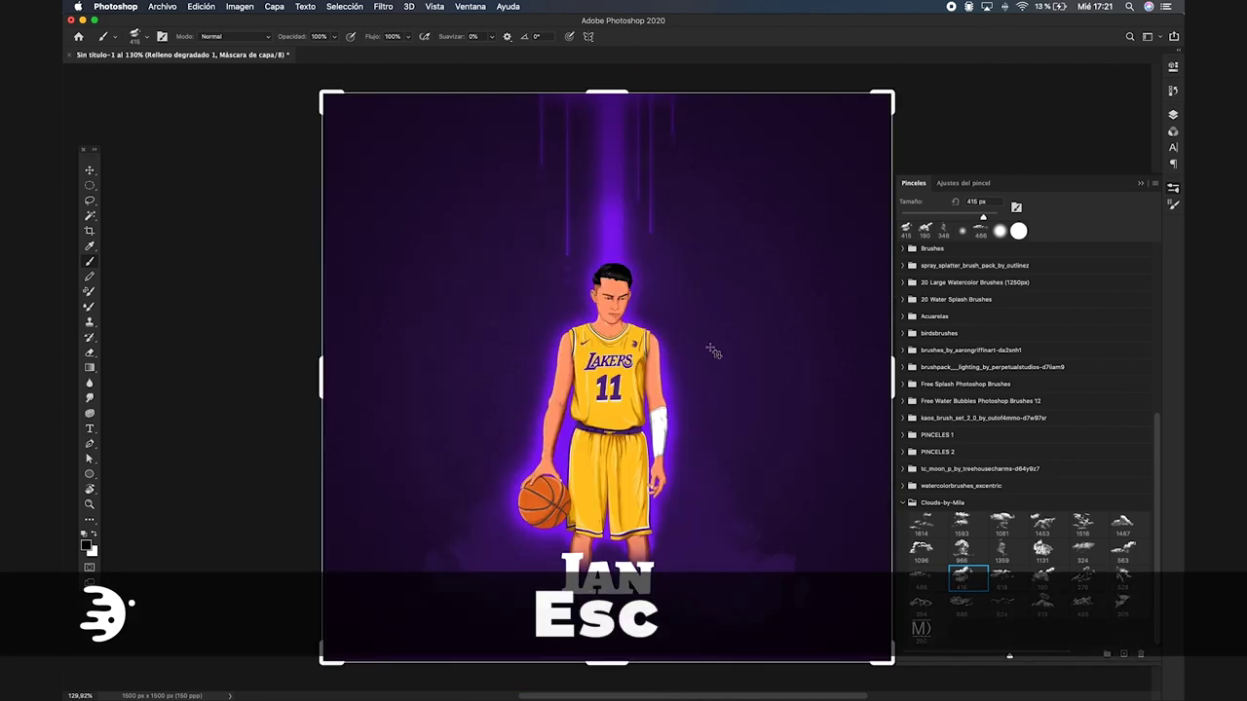
left_click(1087, 551)
left_click(1174, 116)
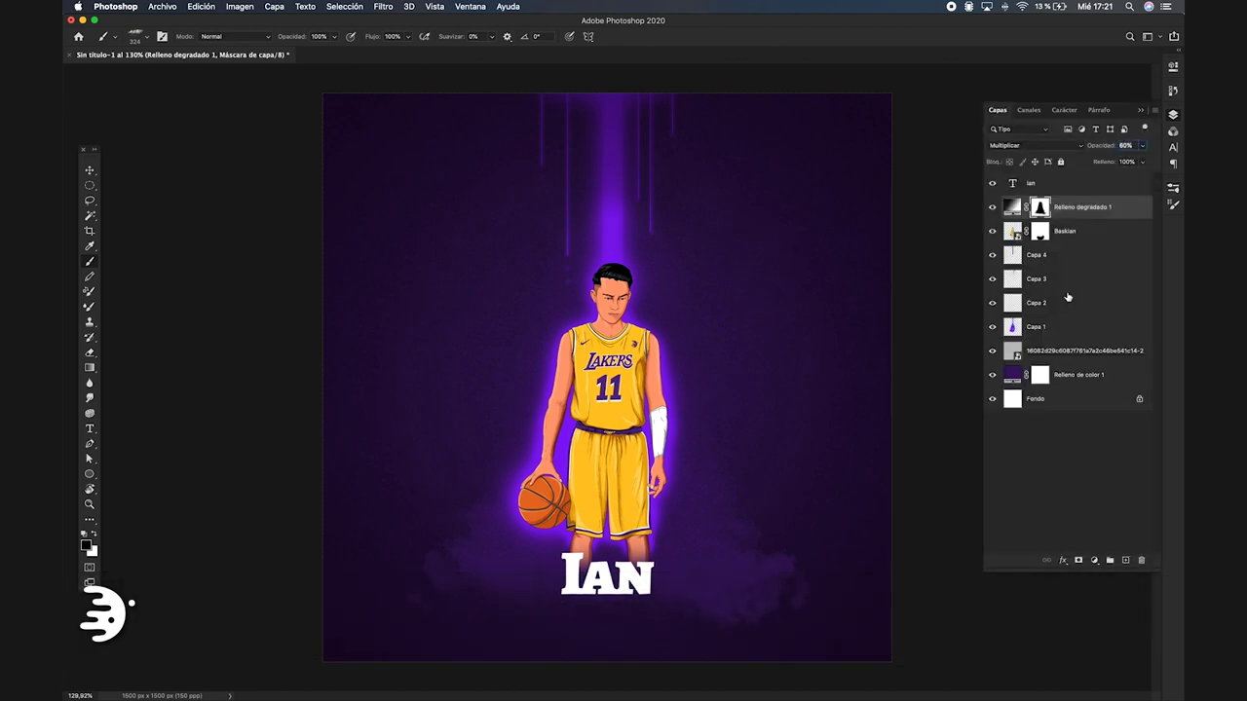
left_click(1069, 360)
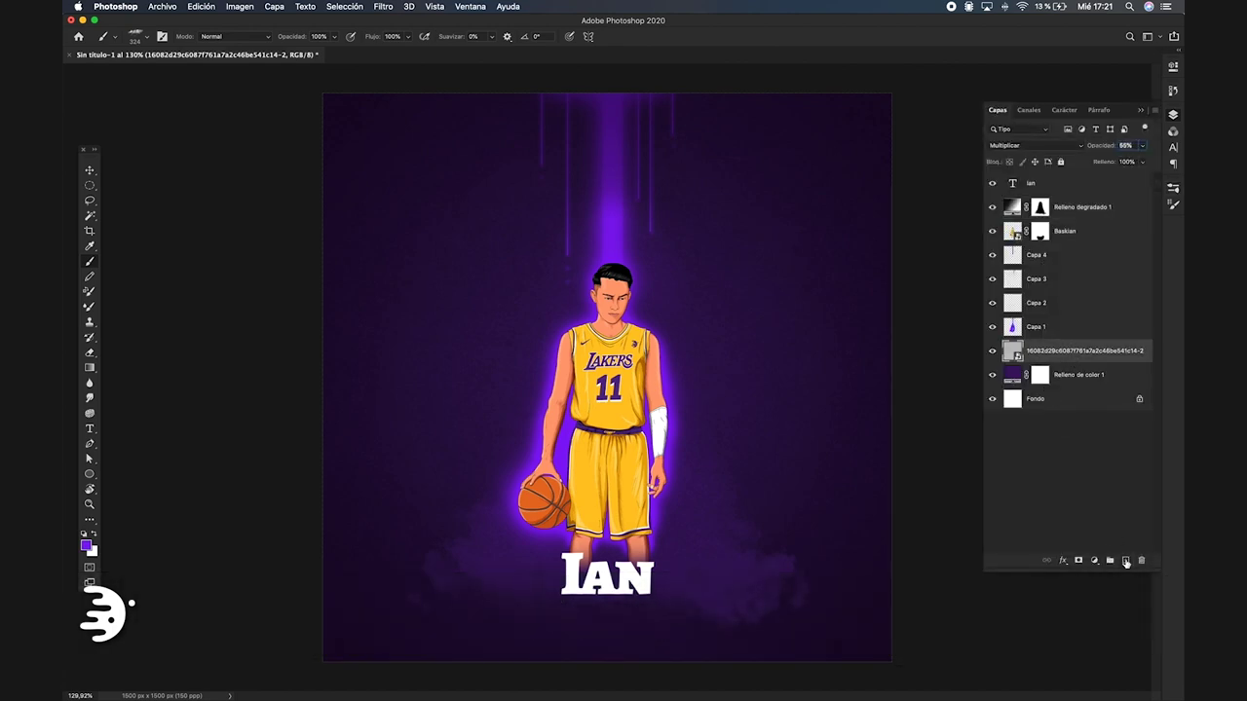
key("ctrl+alt+shift+n")
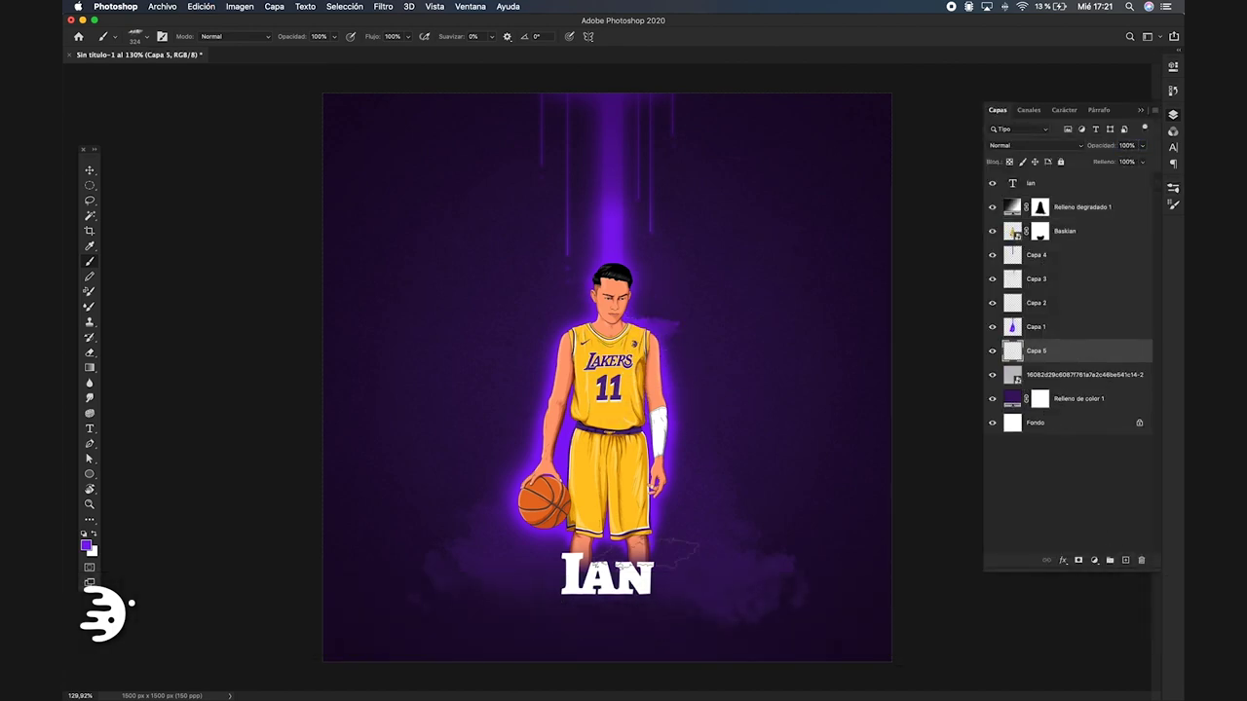
key("F5")
left_click(677, 389)
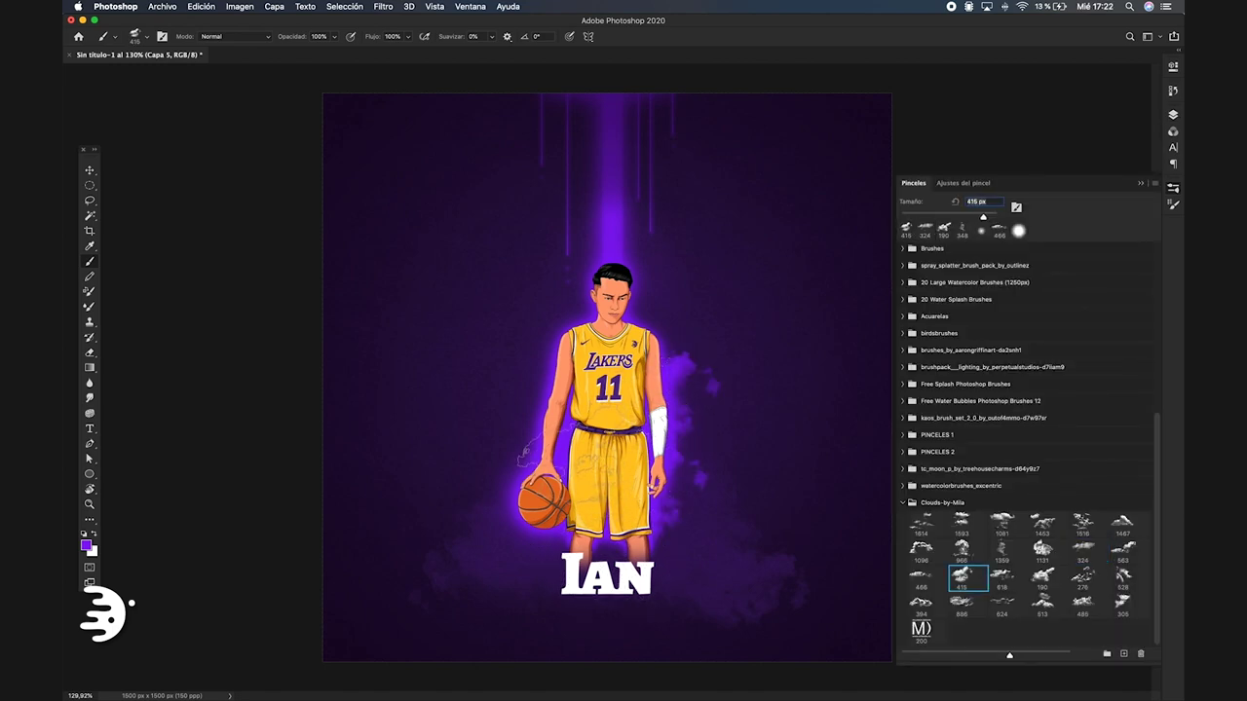
- Paint purple smoke around the player with the 624 px and 1096 cloud brushes
key("r")
left_click_drag(604, 292, 682, 244)
left_click(1002, 604)
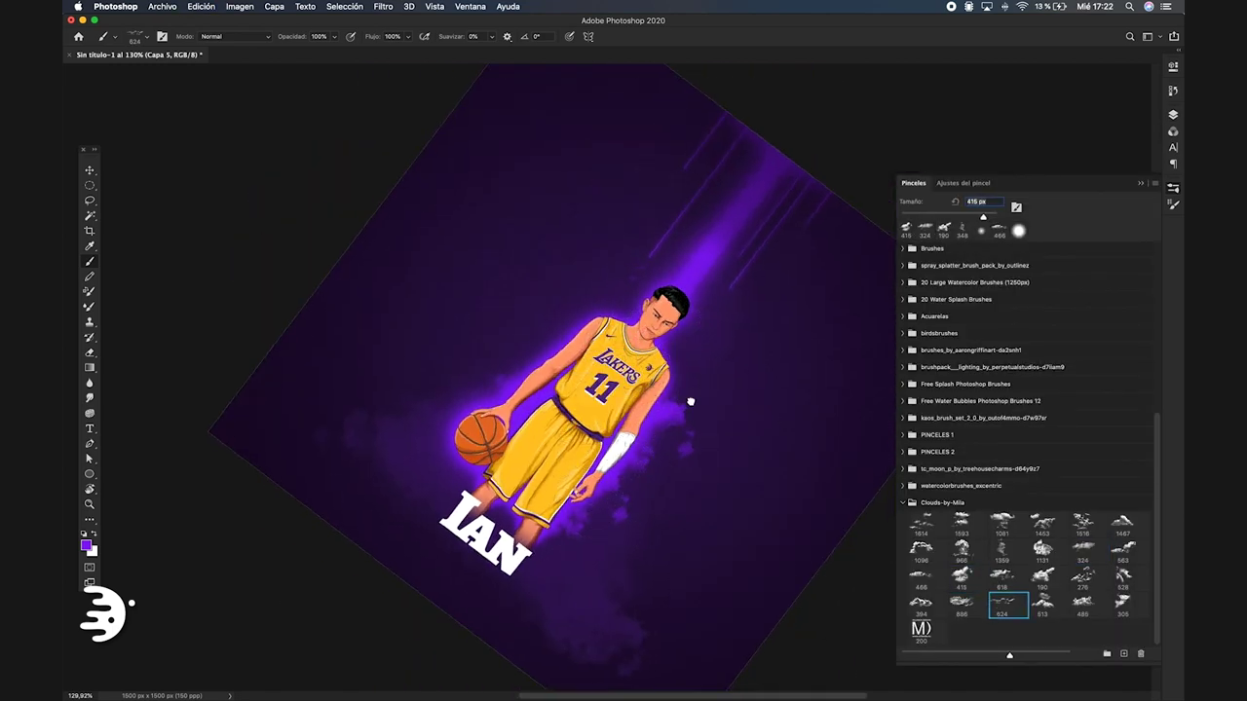
mouse_move(691, 398)
left_mouse_down()
mouse_move(731, 395)
mouse_move(642, 507)
mouse_move(487, 399)
left_mouse_up()
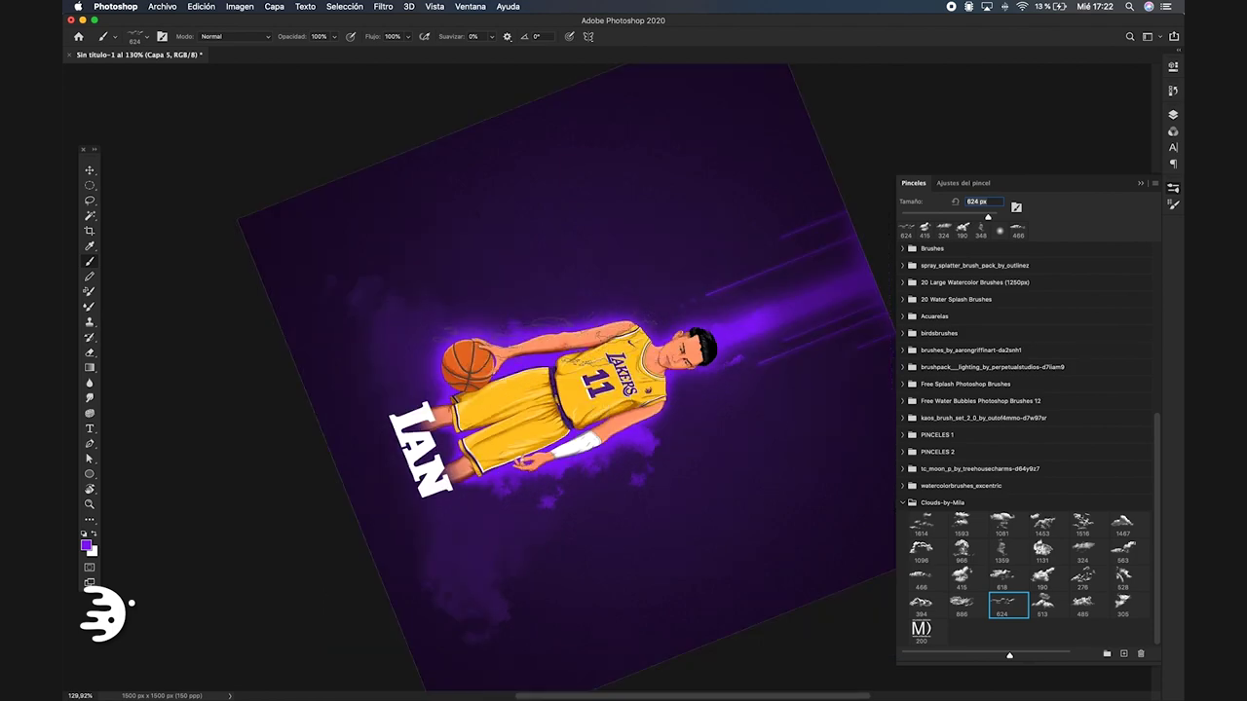
key("super+z")
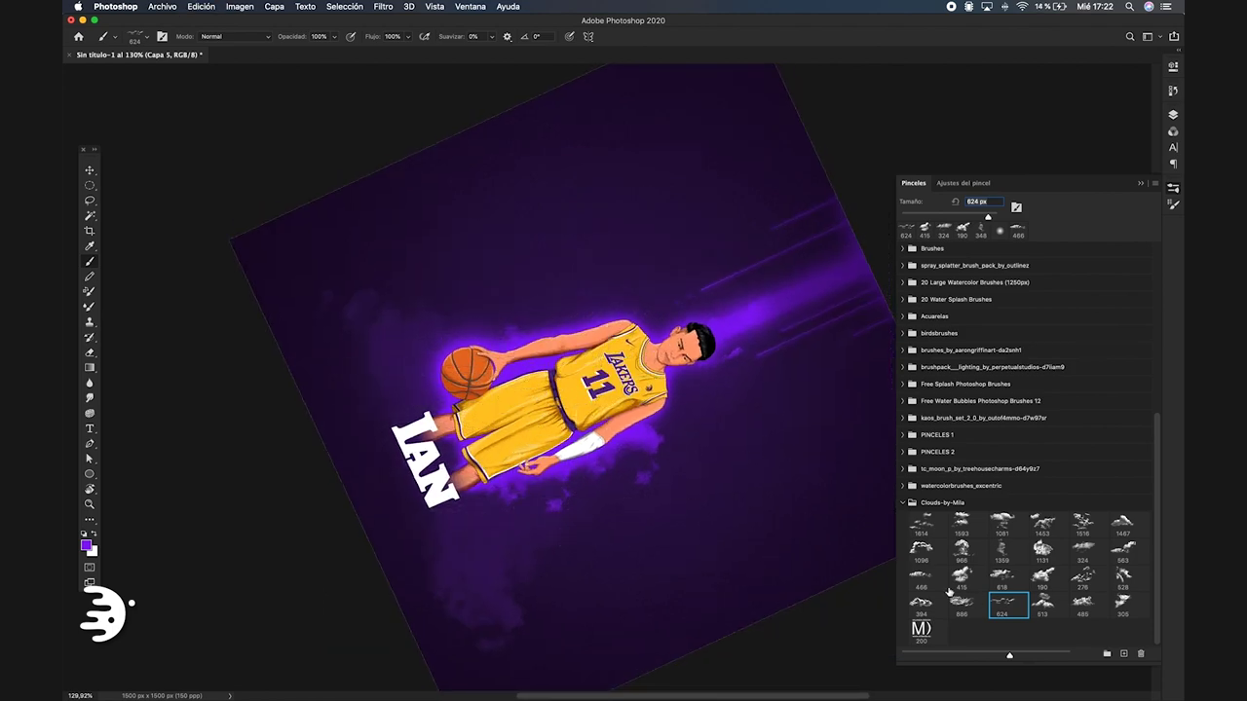
left_click(926, 550)
left_click_drag(634, 409, 546, 418)
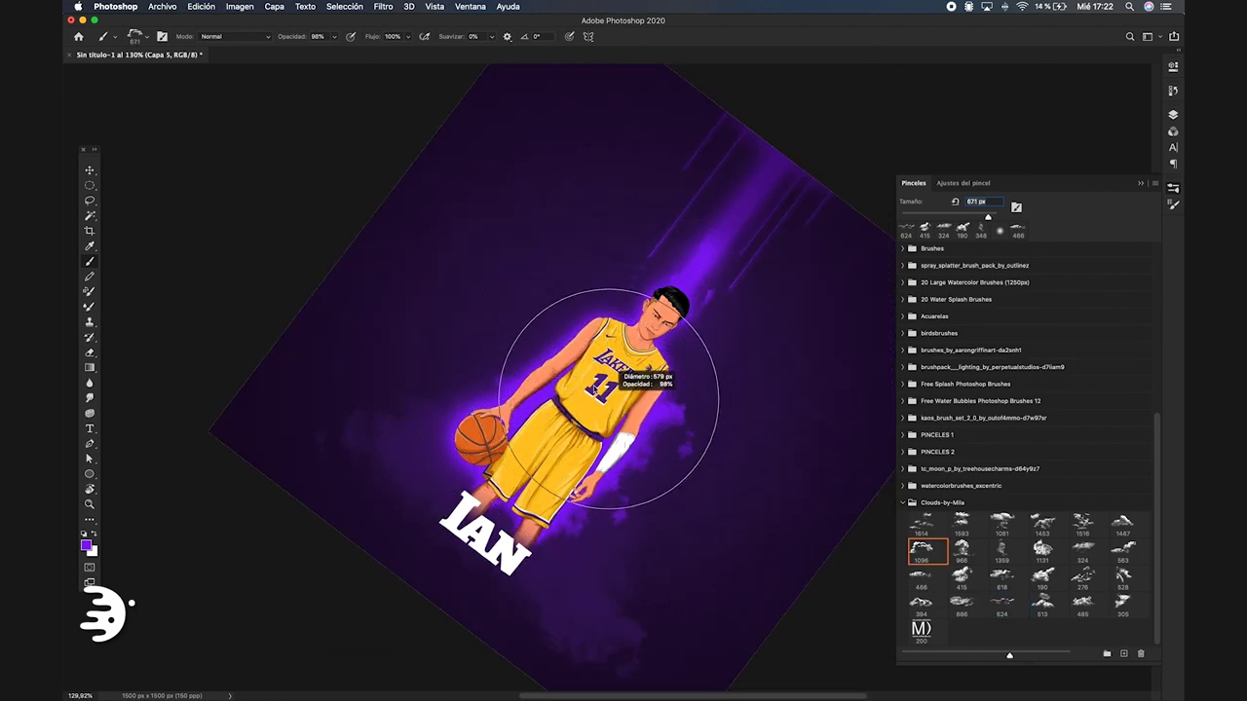
mouse_move(540, 531)
left_mouse_down()
mouse_move(351, 263)
mouse_move(672, 448)
mouse_move(693, 646)
left_mouse_up()
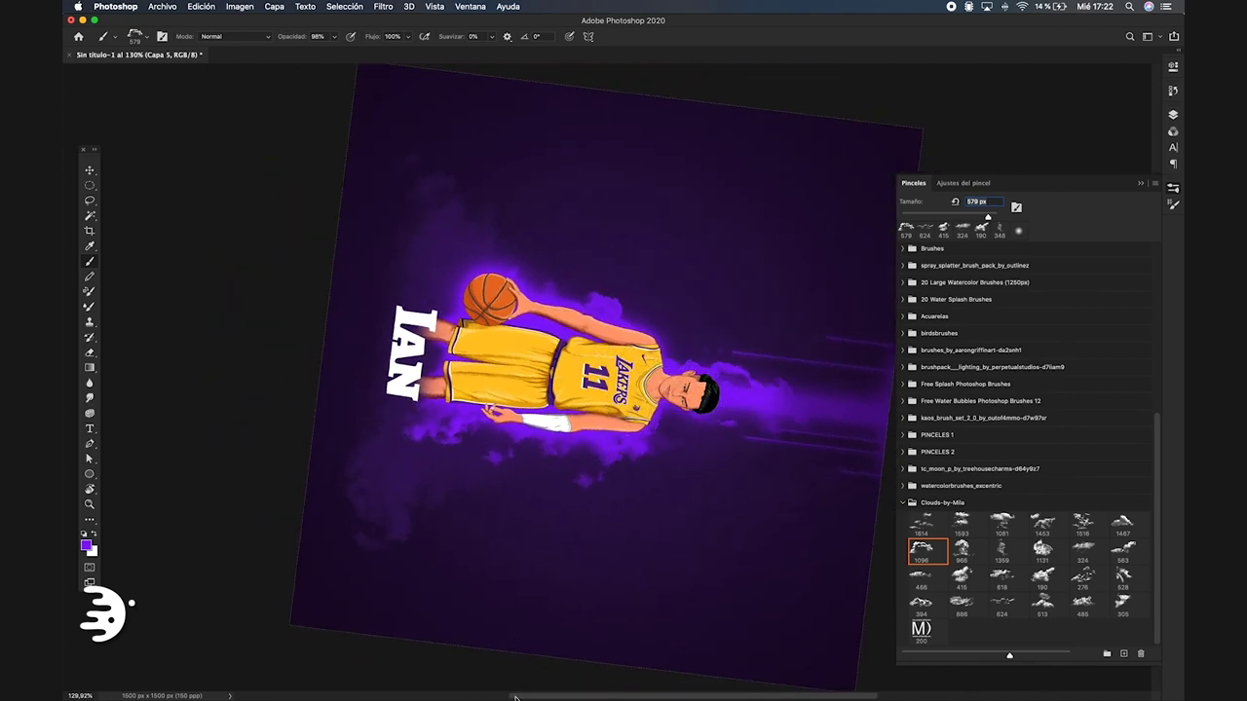
- Lower the Capa 5 smoke layer to 81% opacity
key("v")
key("F7")
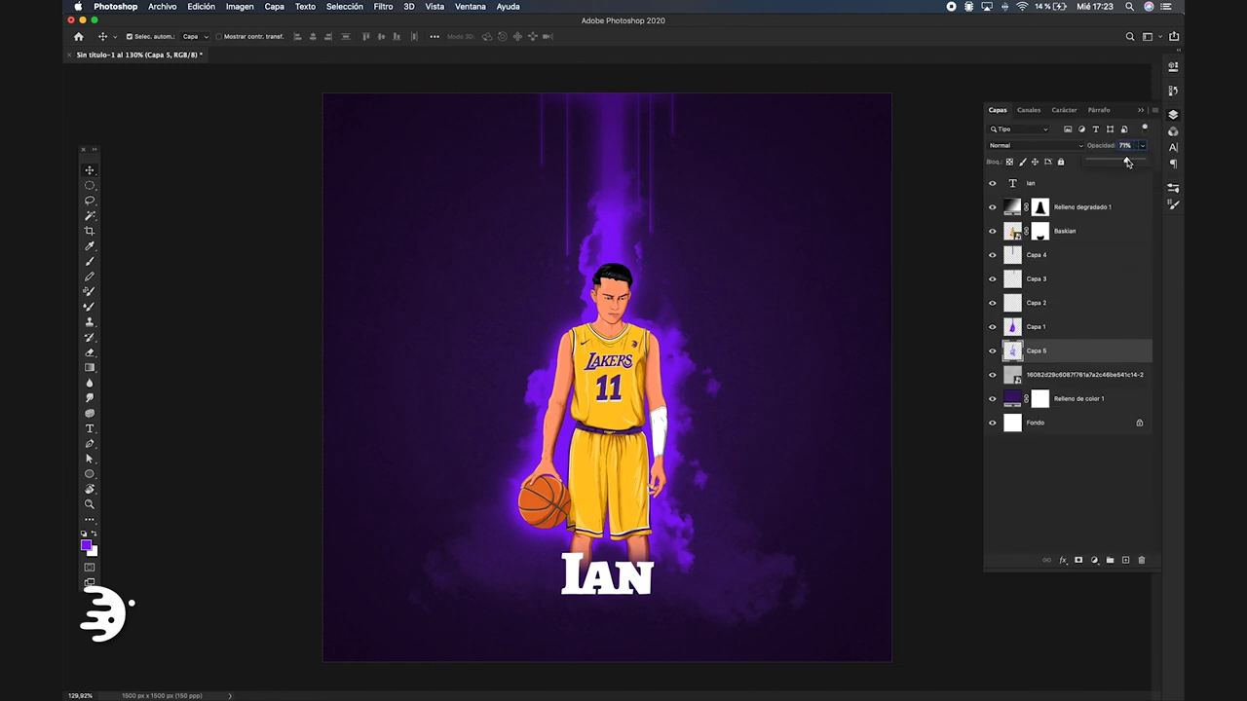
left_click_drag(1142, 145, 1128, 164)
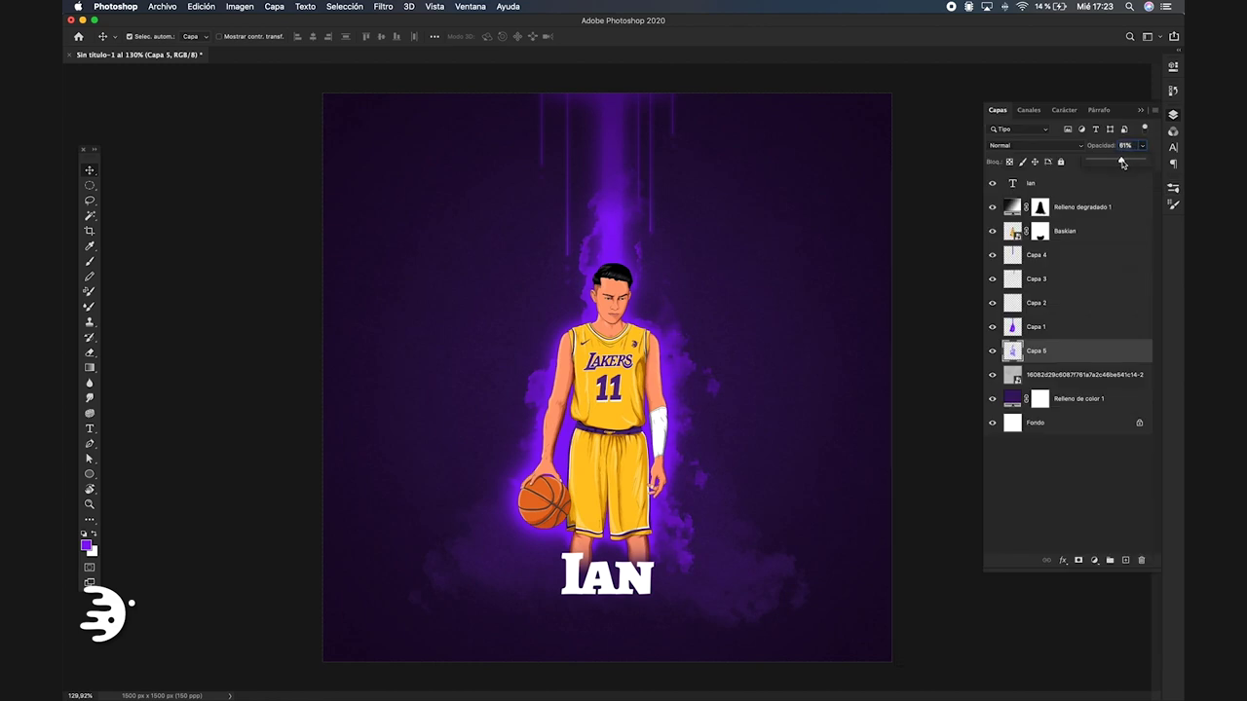
left_click(1050, 495)
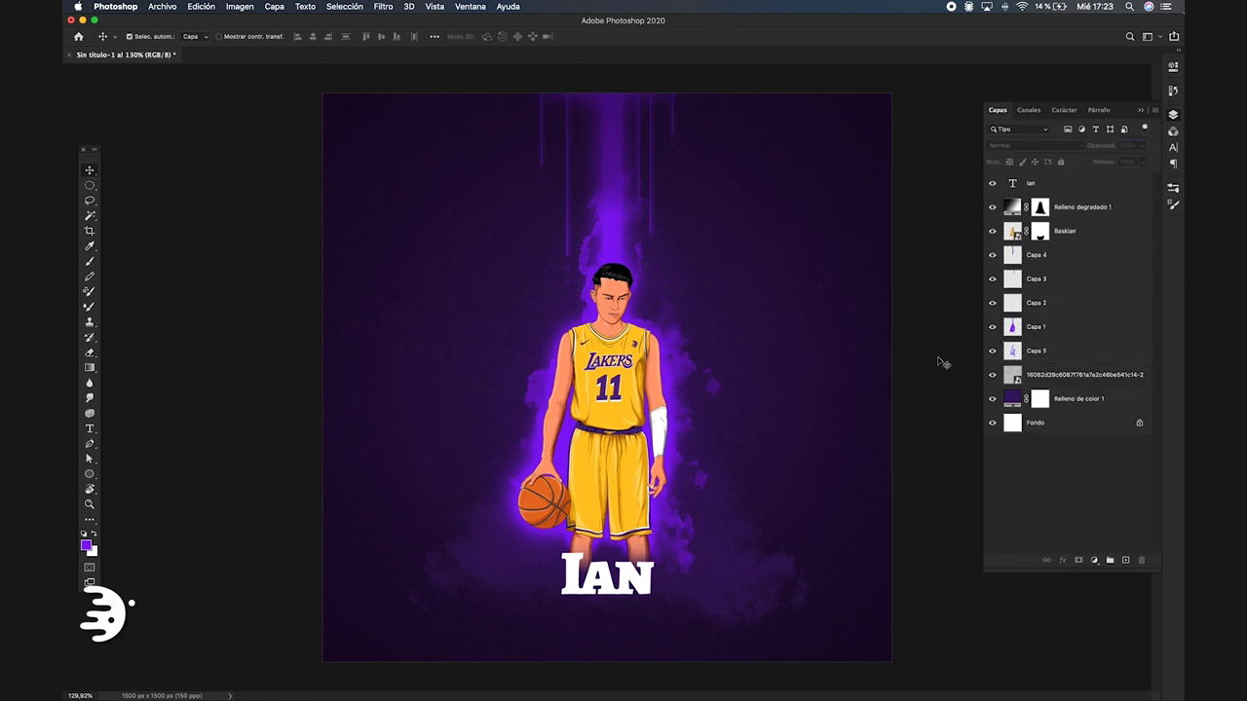
- On a new layer, stamp purple cloud smoke around the player using cloud brushes 1453, 618, 305 and 1467
left_click(1044, 351)
key("ctrl+shift+alt+n")
key("b")
key("F5")
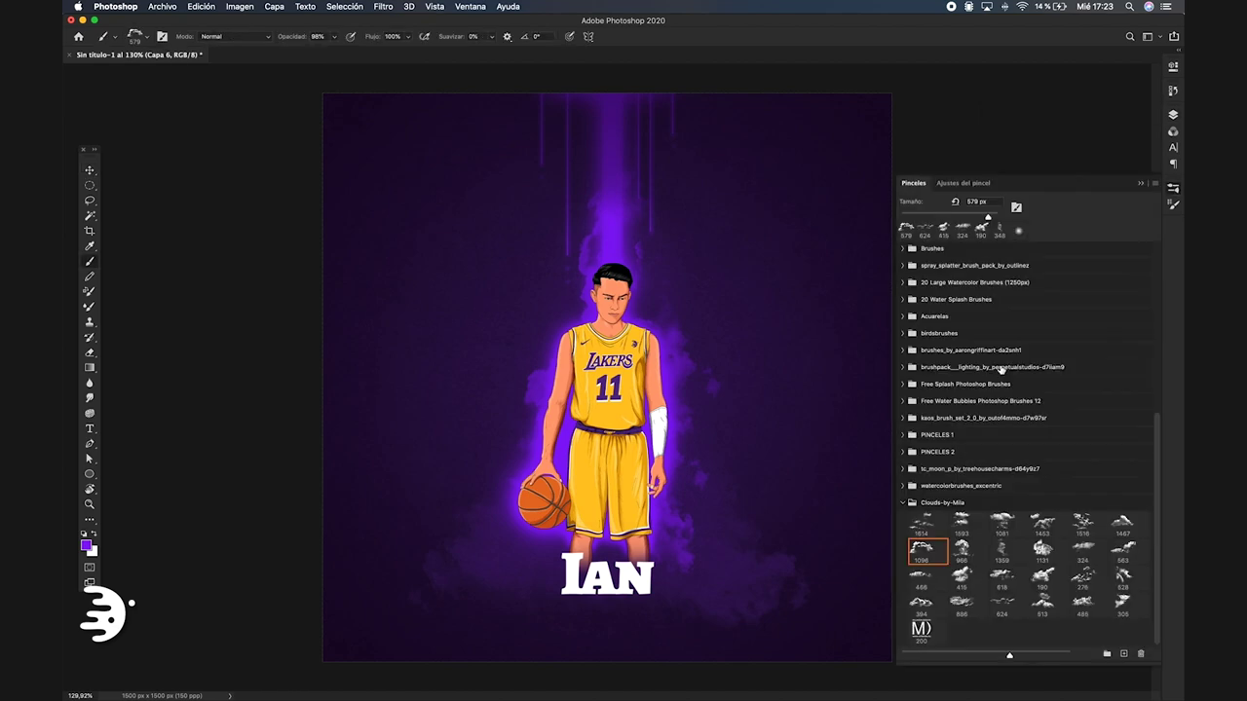
left_click(1041, 526)
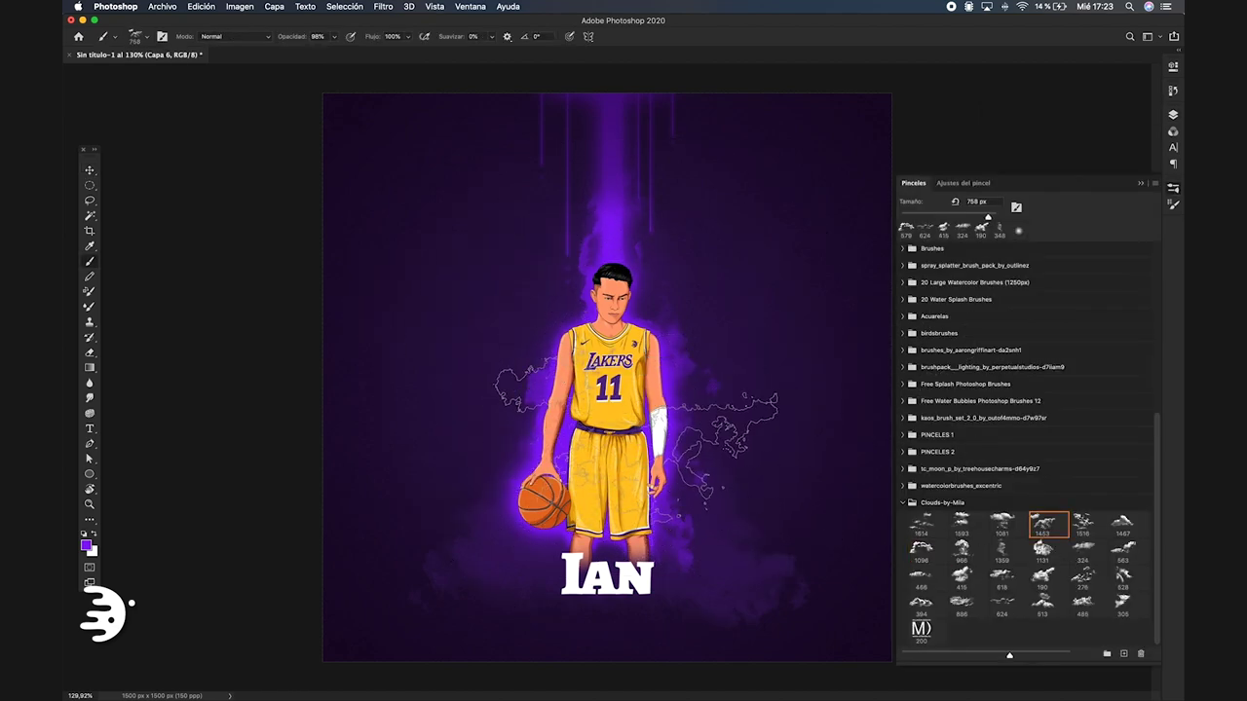
left_click_drag(606, 380, 1046, 516)
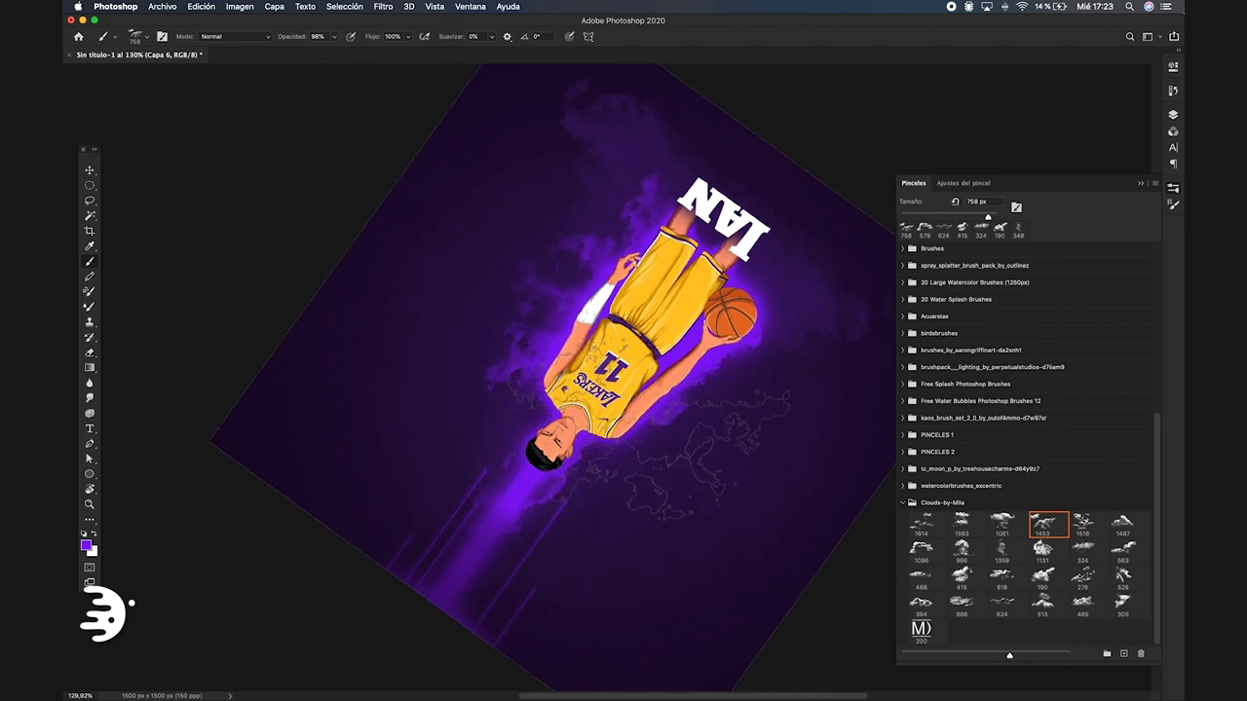
left_click(1008, 577)
mouse_move(517, 506)
left_mouse_down()
mouse_move(760, 361)
mouse_move(775, 375)
left_mouse_up()
left_click(1125, 604)
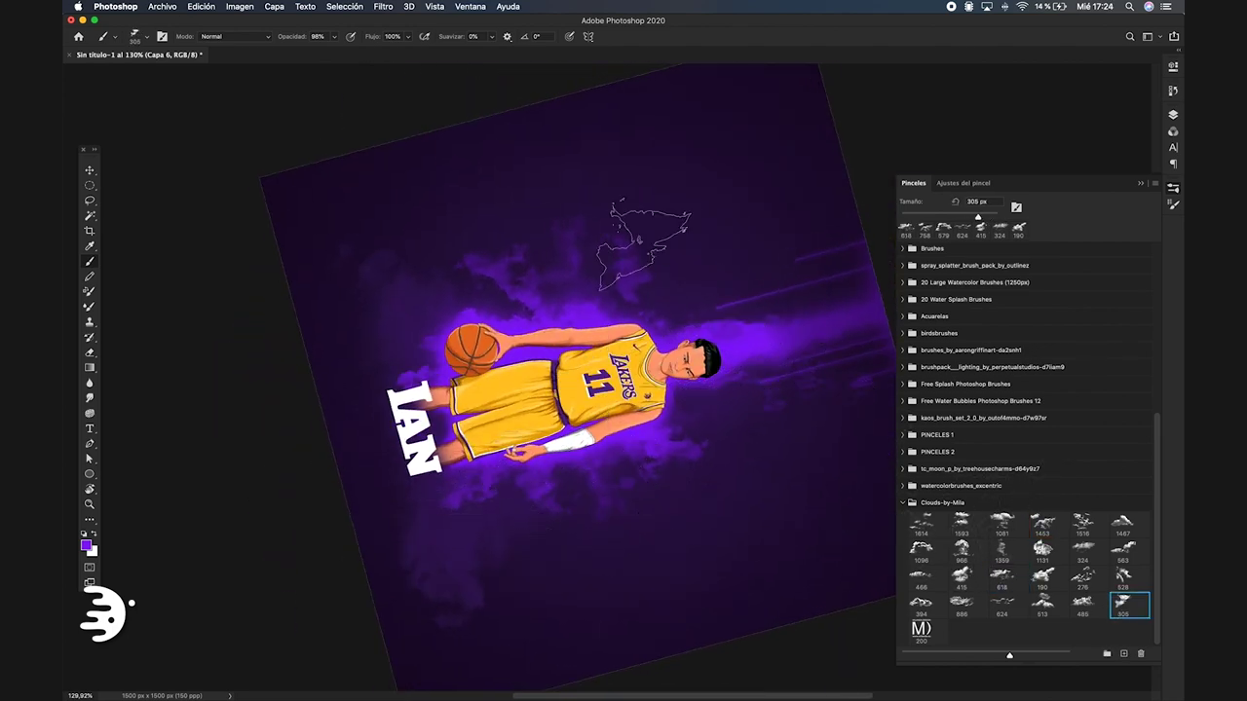
left_click(1129, 525)
left_click(779, 234)
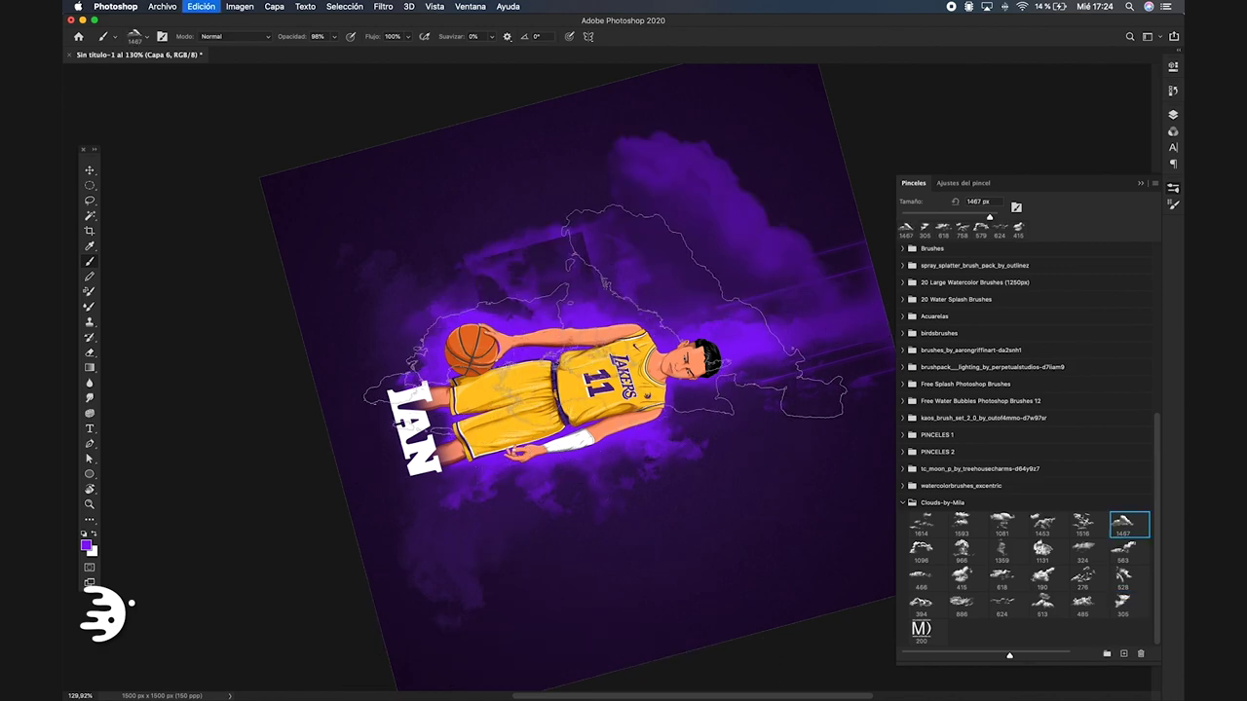
left_click_drag(615, 385, 545, 243)
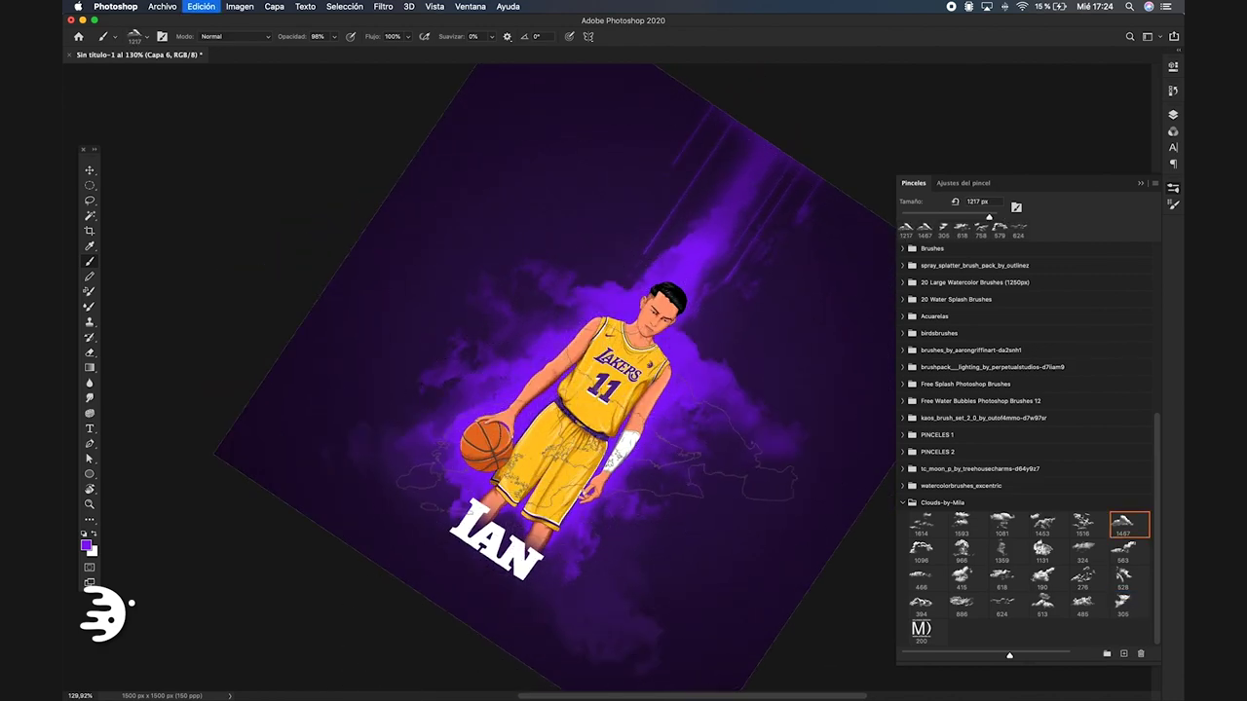
key("Escape")
- Preview the blend modes on the smoke layer and settle on Saturación
key("v")
key("F7")
left_click(1033, 145)
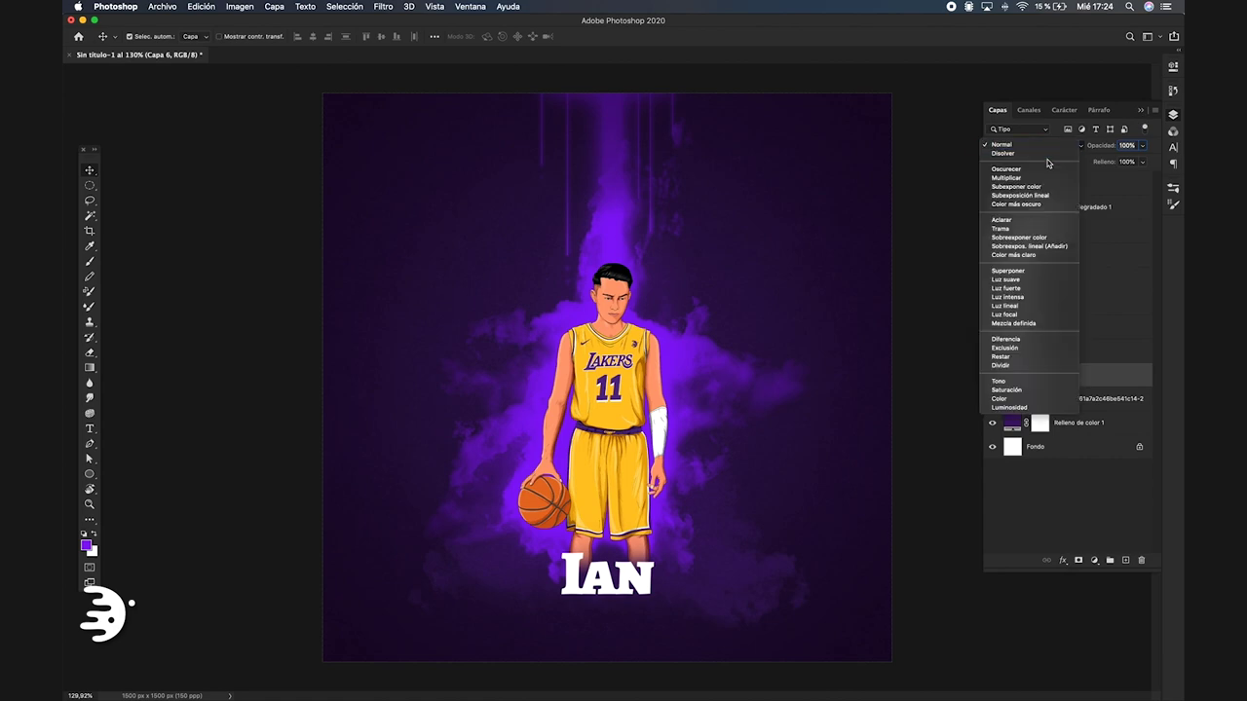
key("Down")
key("Down")
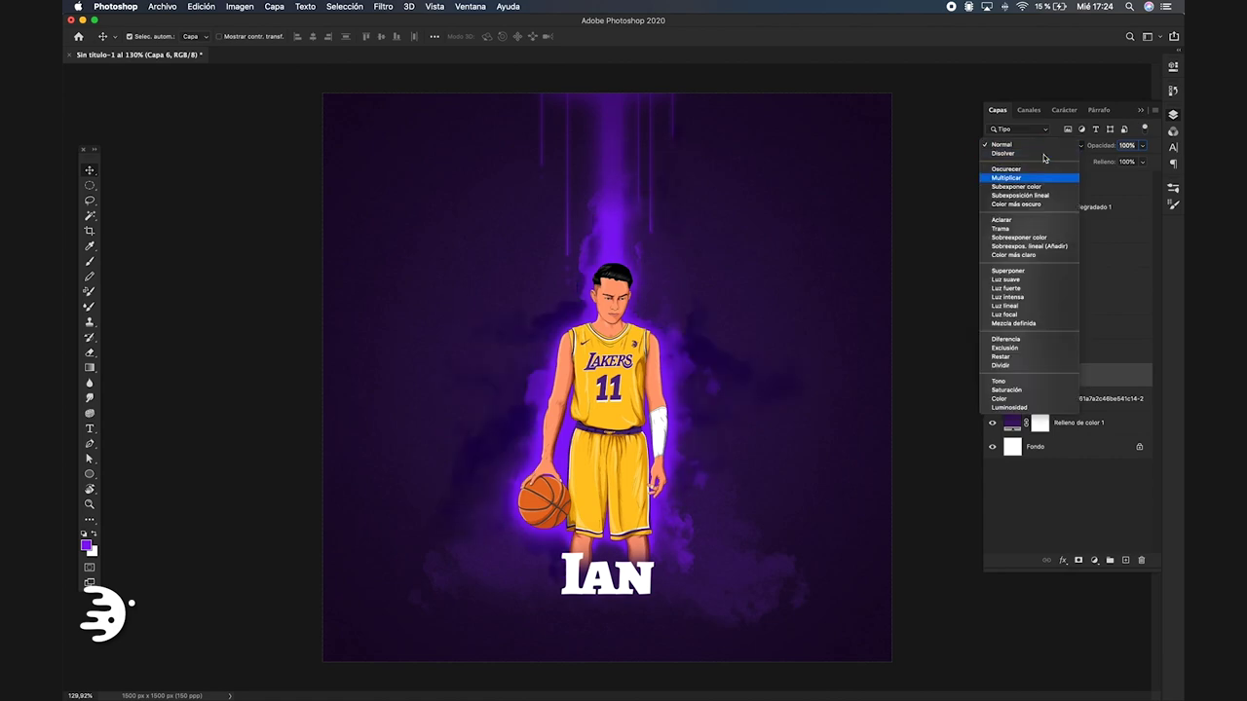
key("Down")
key("Down")
key("Down")
key("Down")
key("Down")
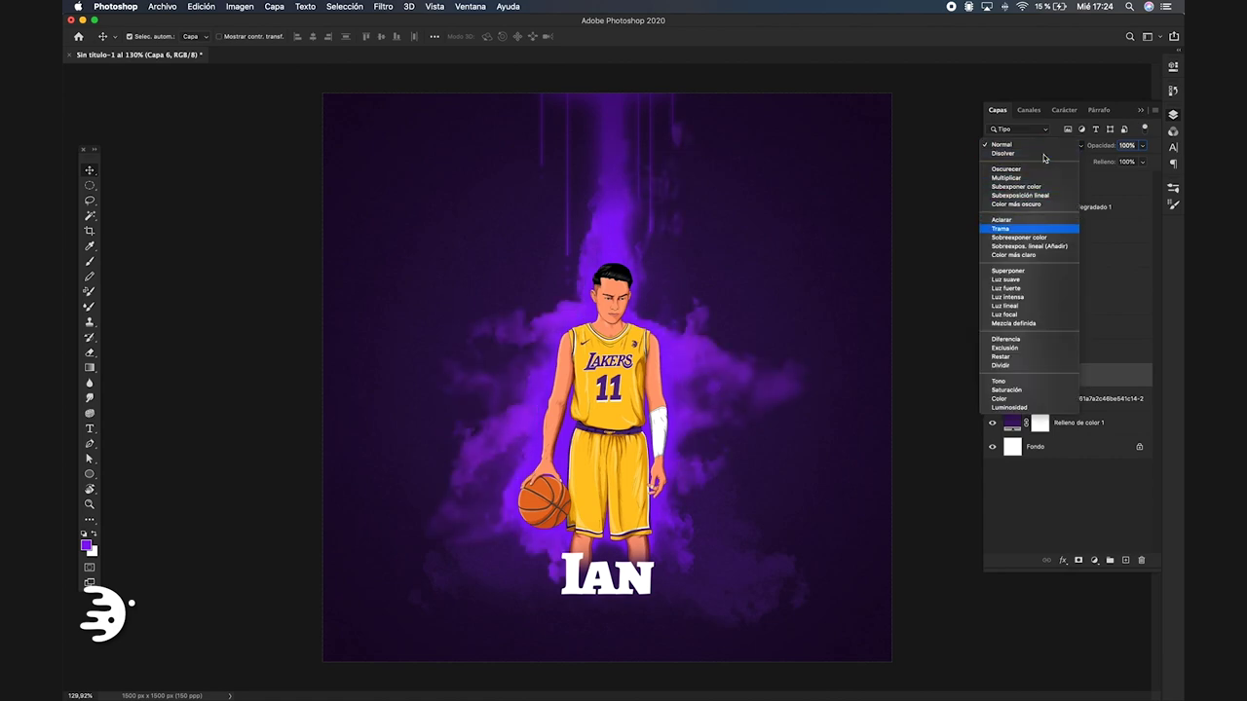
key("Down")
key("Down")
key("Down")
key("Down")
key("Down")
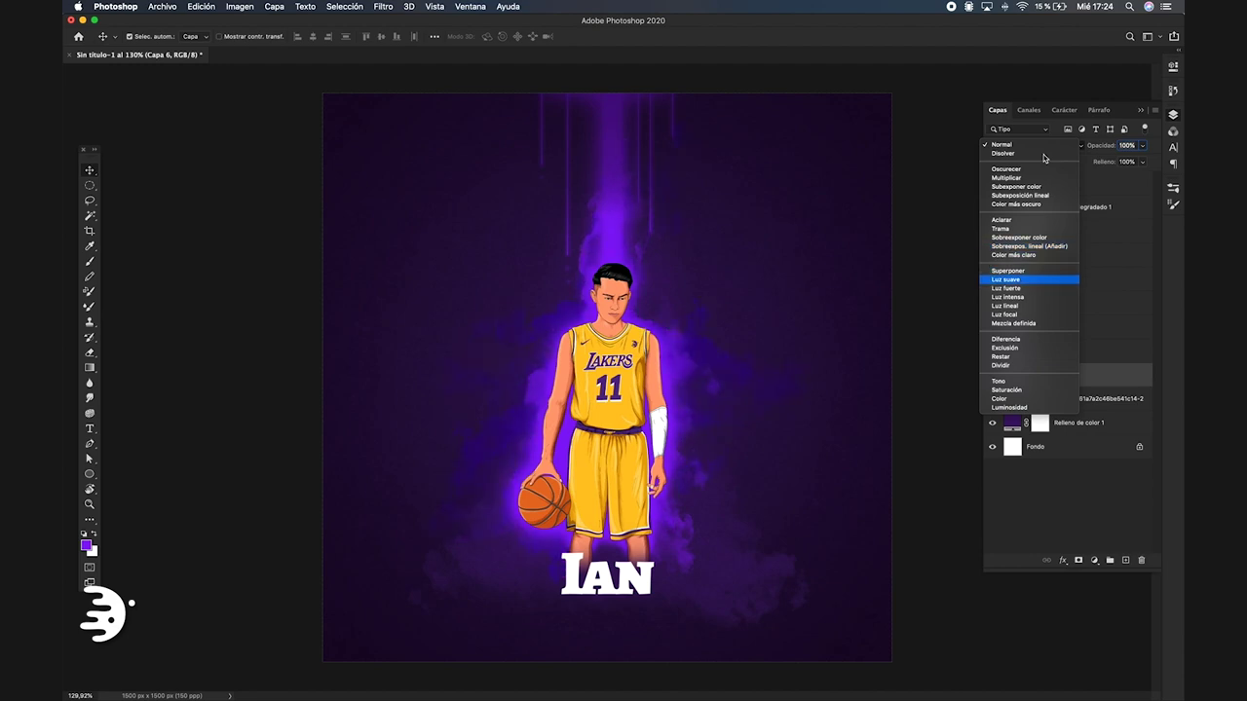
key("Down")
key("Down")
key("Down")
key("Down")
key("Down")
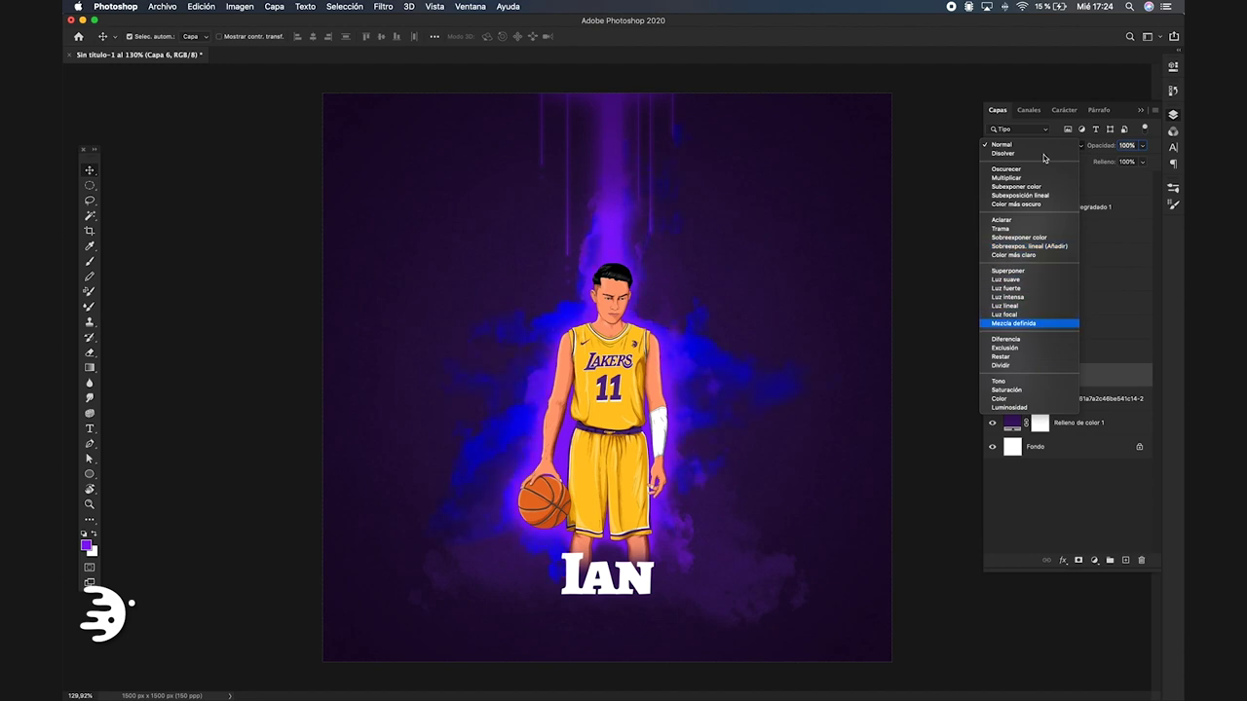
key("Down")
key("Down")
key("Down")
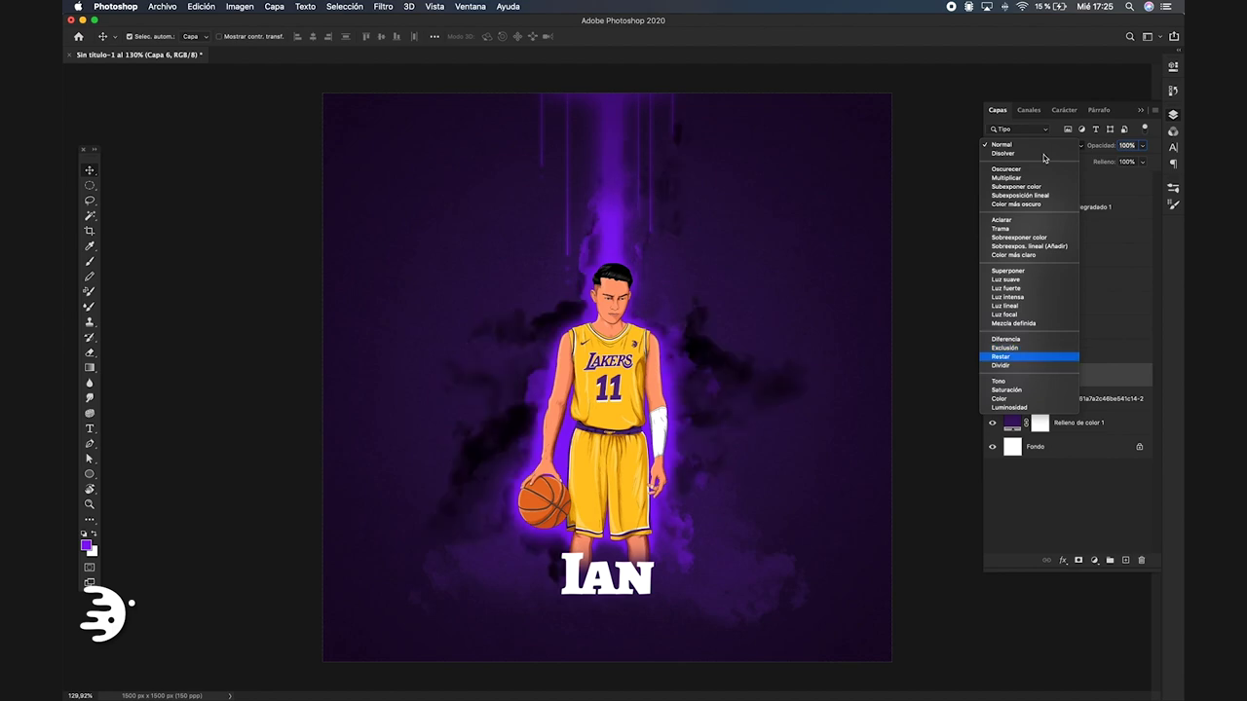
key("Down")
key("Down")
key("Down")
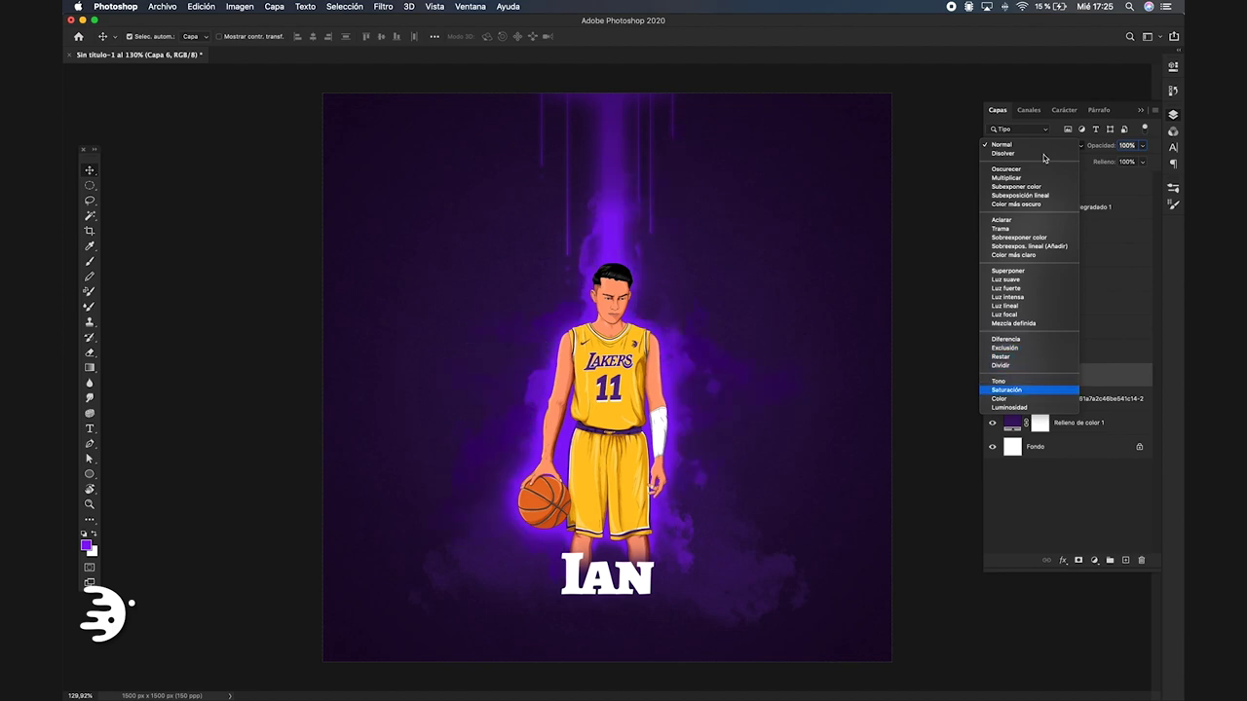
key("Down")
key("Up")
key("Down")
key("Up")
key("Return")
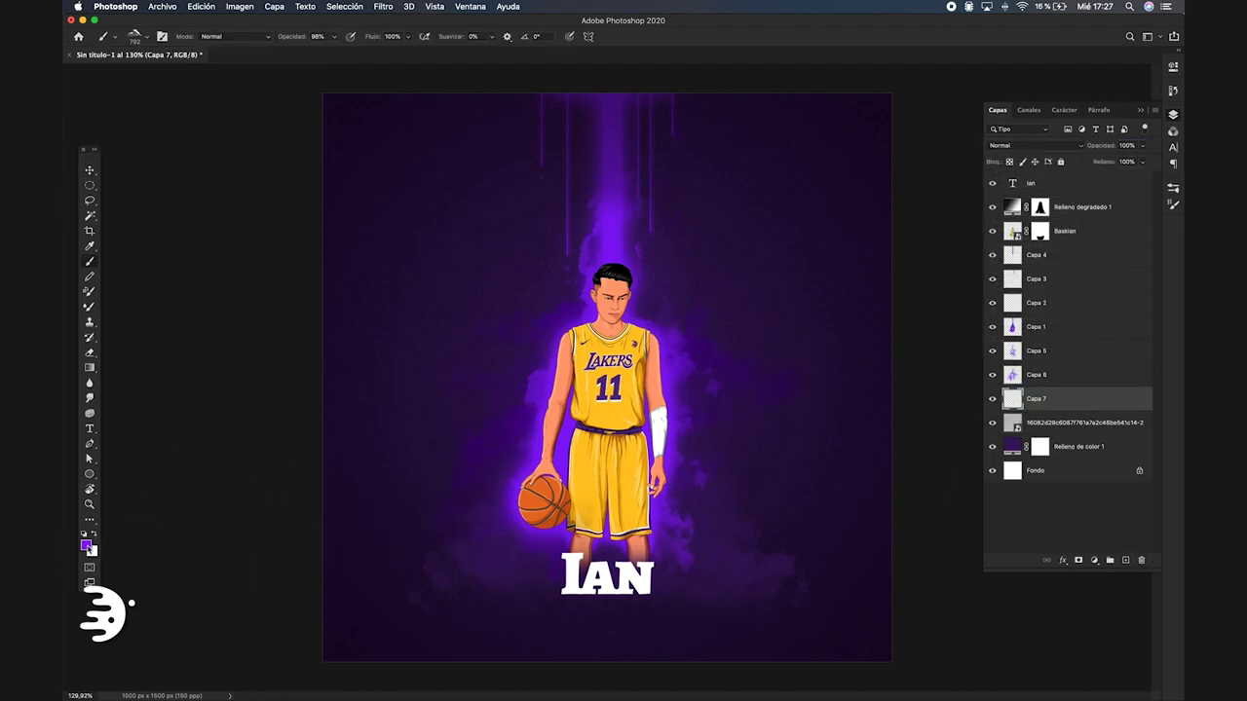
- Set green as the foreground colour and pick the 276 px cloud brush
left_click(88, 546)
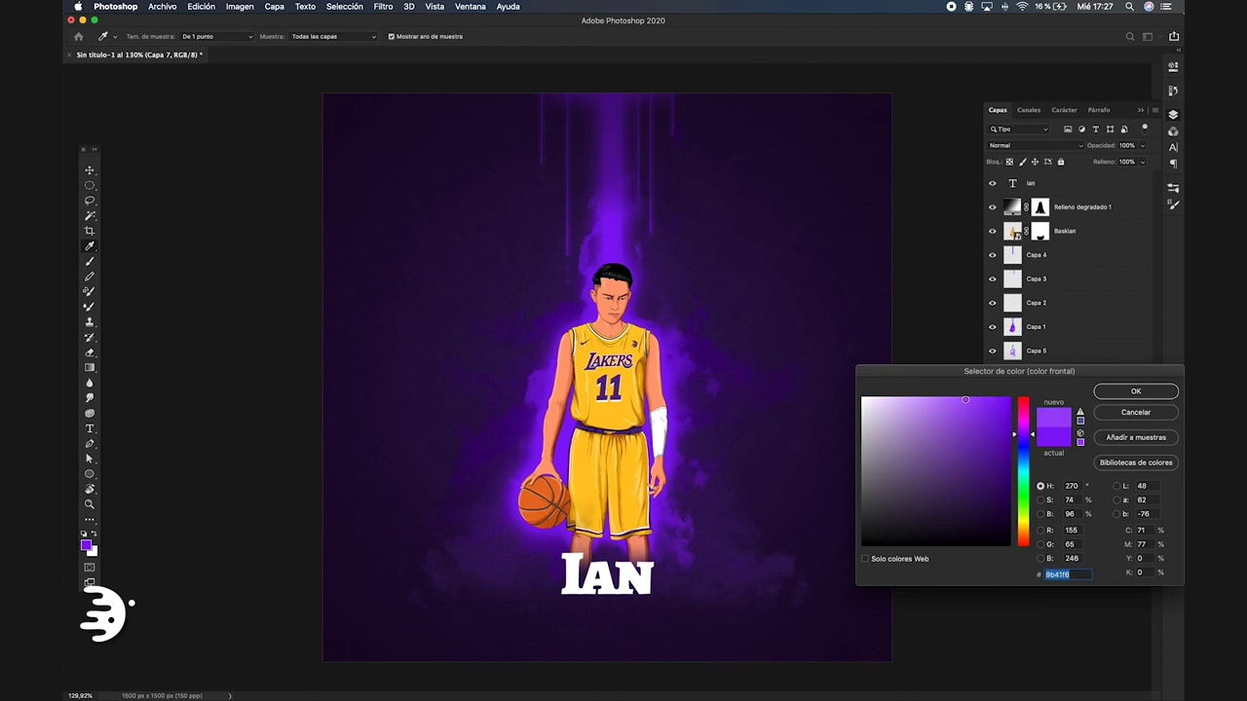
left_click(1116, 392)
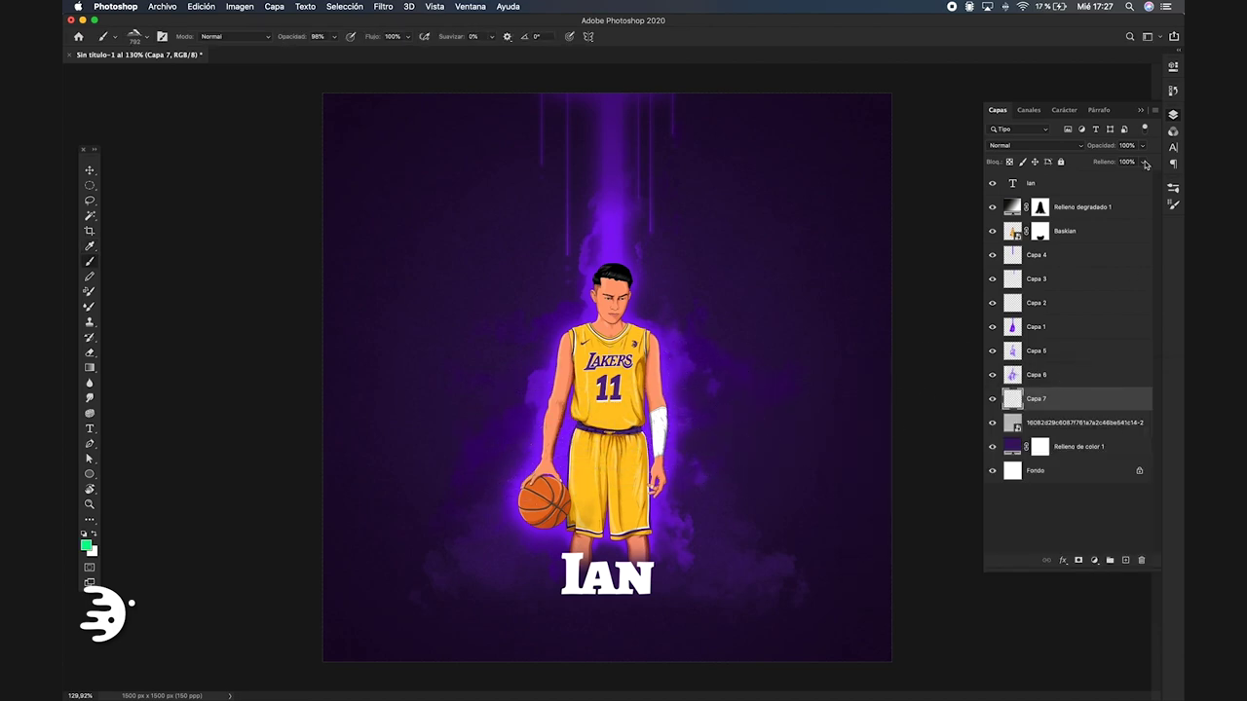
left_click(1173, 187)
left_click(1088, 578)
- Paint green cloud wisps around the player's shoulders and beside the right arm
key("r")
mouse_move(682, 244)
left_mouse_down()
mouse_move(808, 331)
mouse_move(741, 273)
mouse_move(737, 404)
mouse_move(631, 531)
mouse_move(469, 502)
left_mouse_up()
left_click(585, 312)
left_click(672, 414)
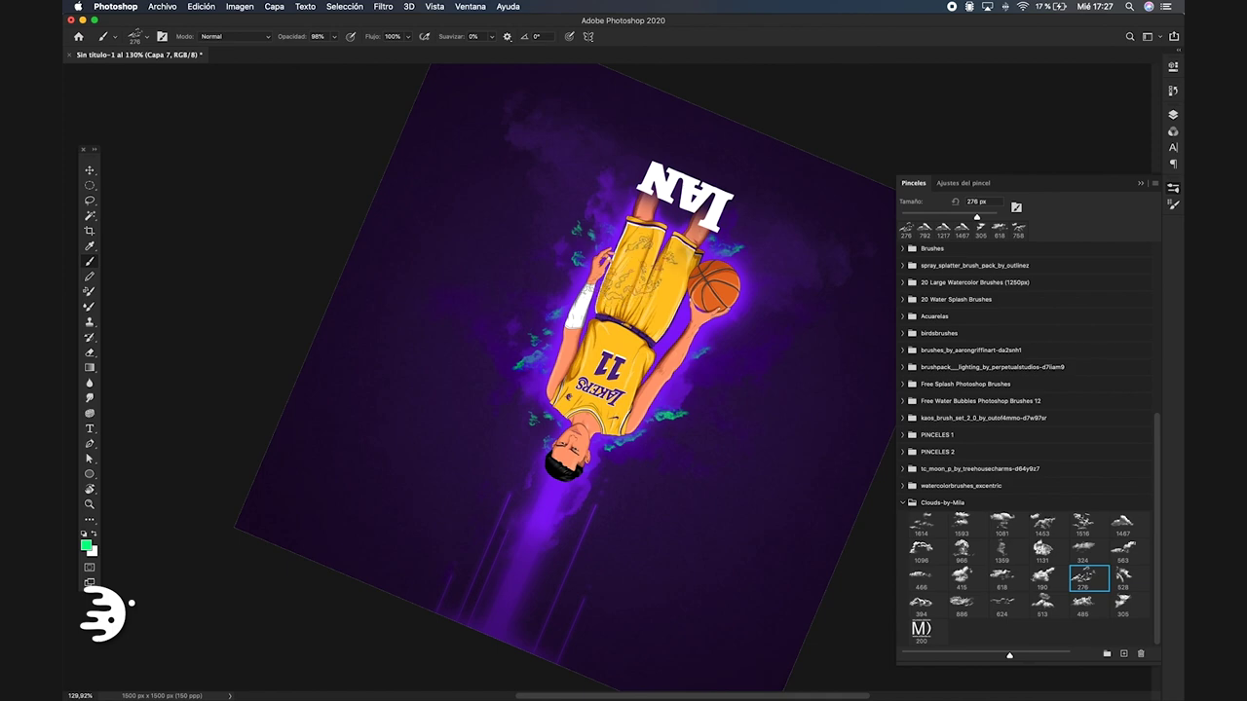
key("Escape")
- Blend the green cloud layer in Dividir mode and lower its opacity
key("v")
key("F7")
left_click(1041, 145)
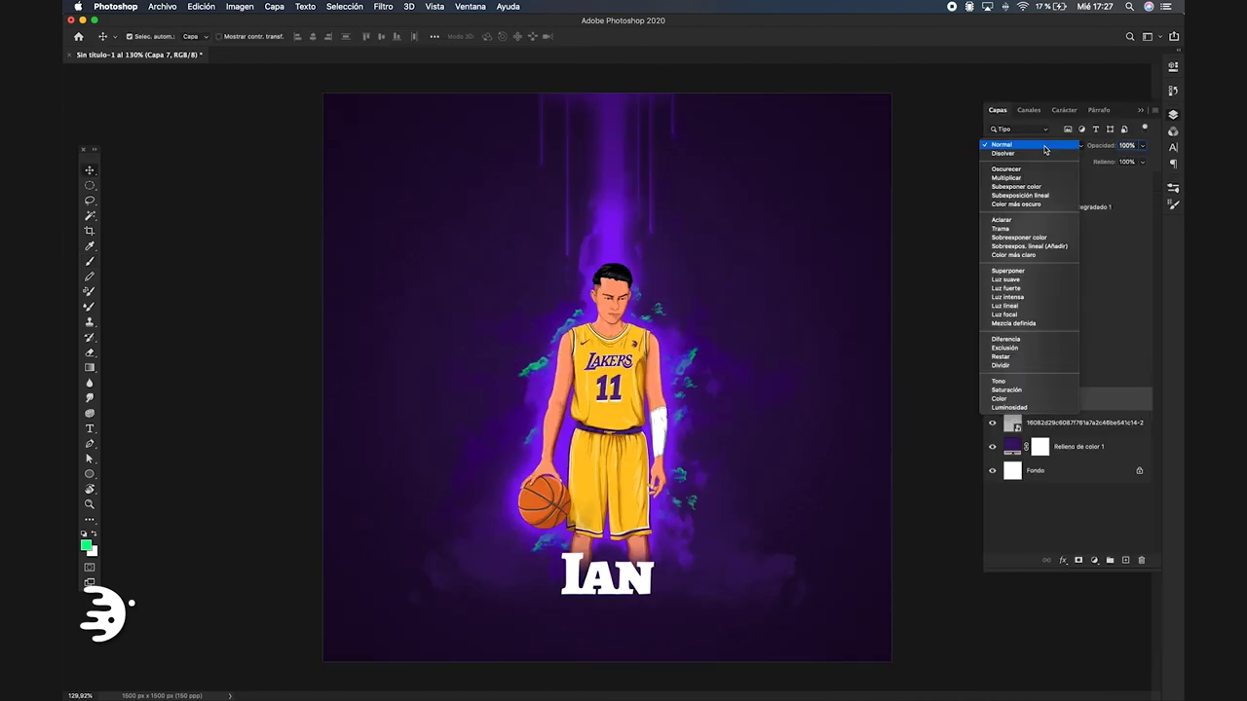
key("Down")
key("Down")
key("Down")
key("Down")
key("Down")
key("Down")
key("Down")
key("Down")
key("Down")
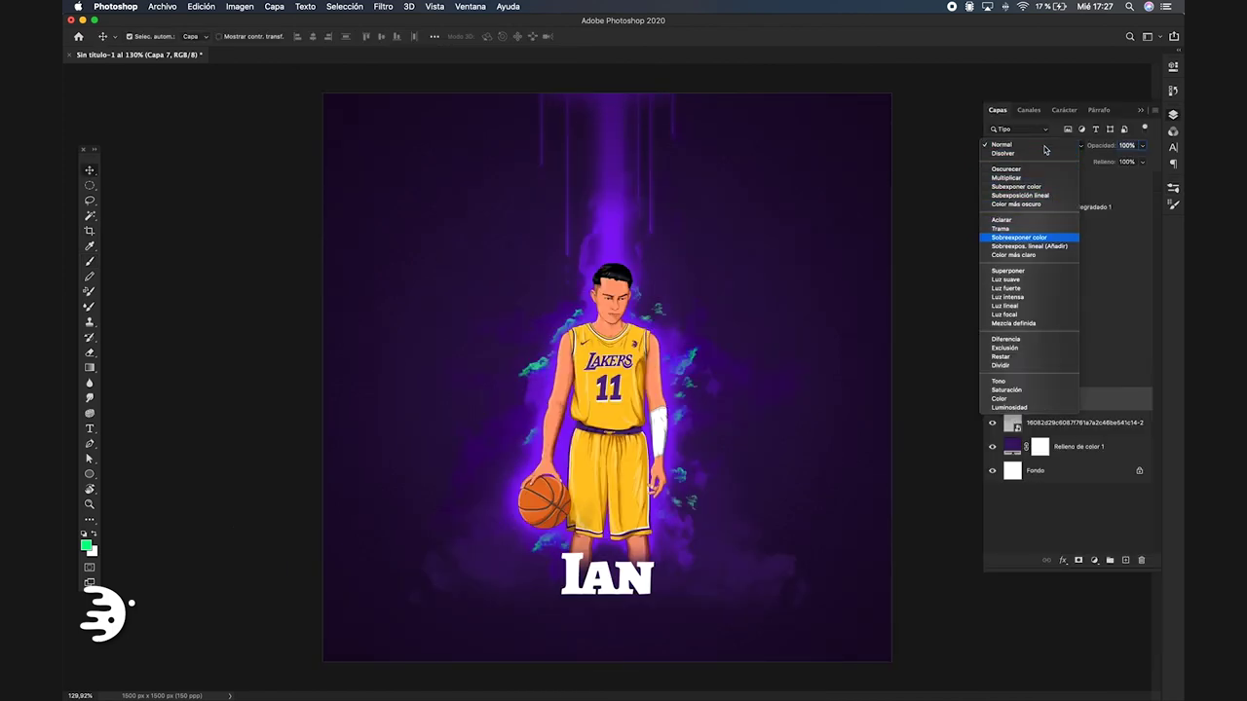
key("Down")
key("Down")
key("Down")
key("Down")
key("Down")
key("Down")
key("Down")
key("Down")
key("Down")
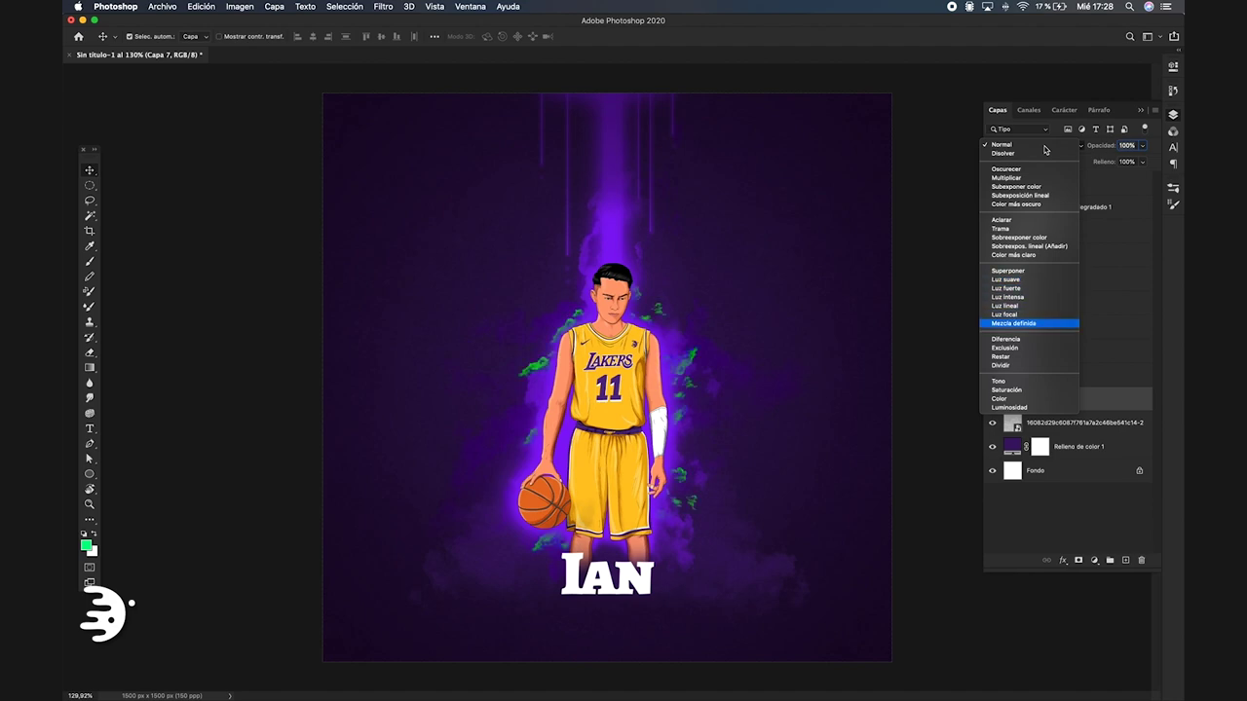
key("Down")
key("Down")
key("Down")
key("Down")
key("Down")
key("Up")
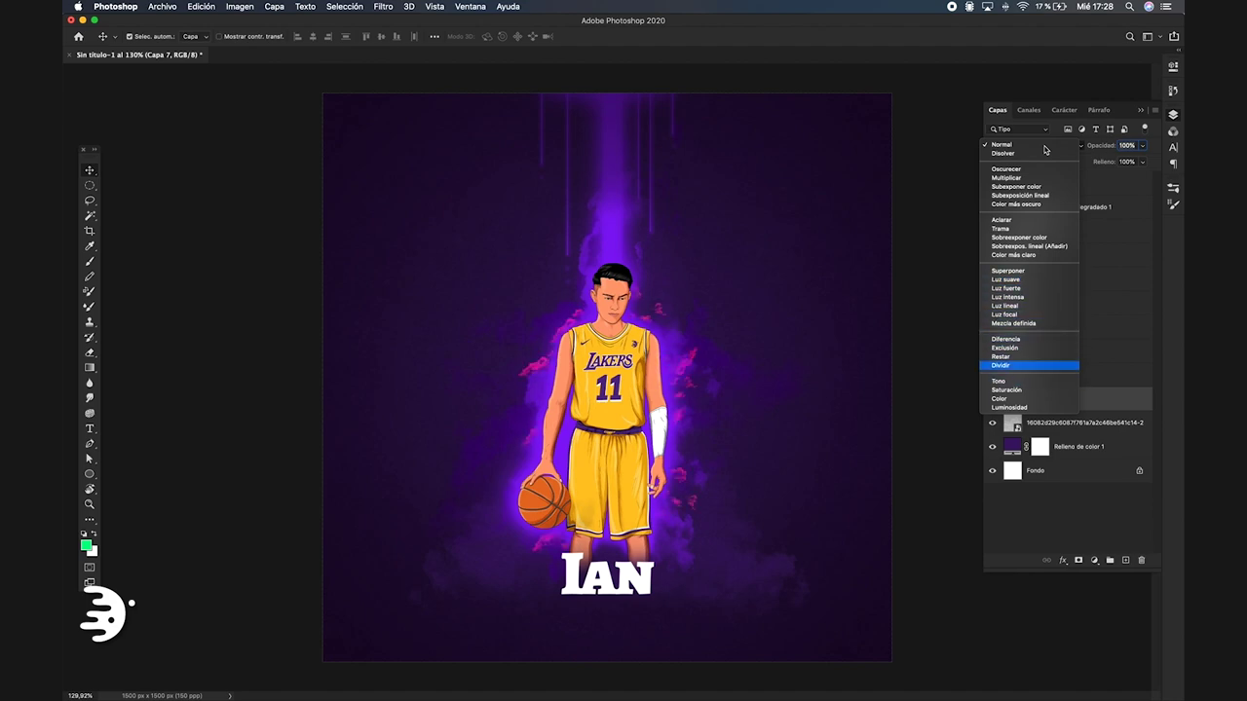
key("Return")
left_click_drag(1120, 161, 1105, 163)
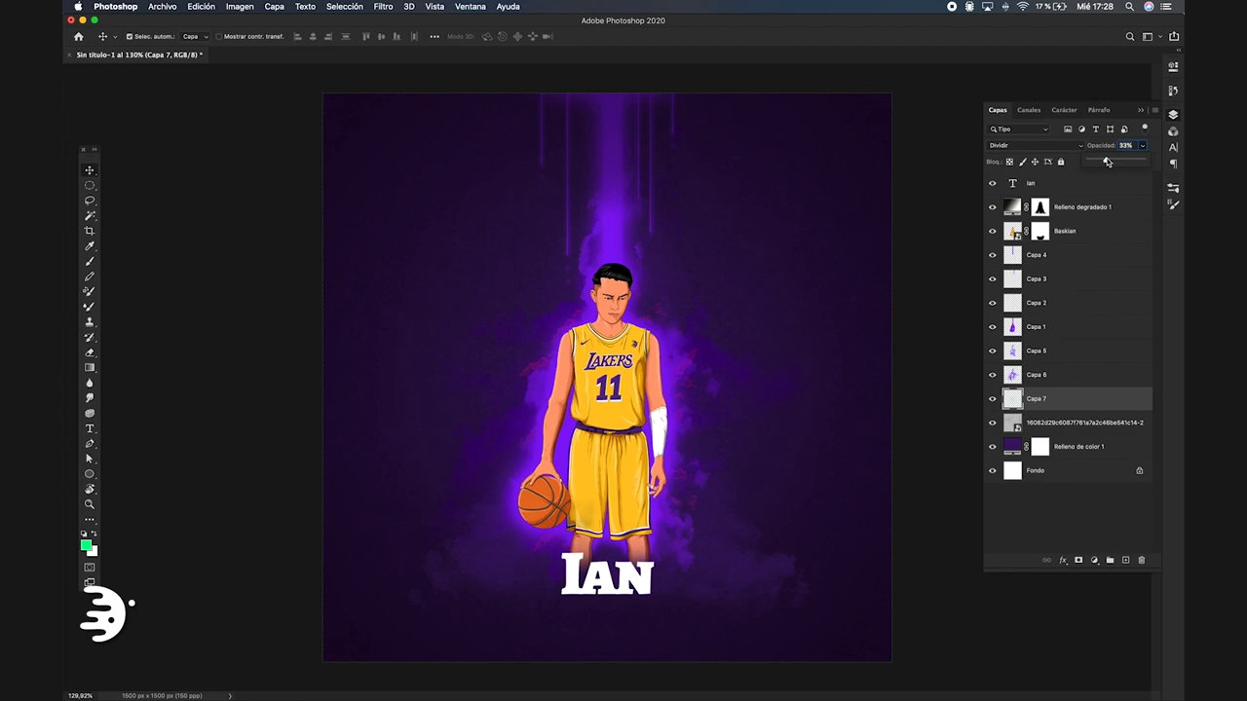
left_click(534, 565)
- Add an inverted black-and-white radial gradient fill layer at 100% scale
left_click(1094, 560)
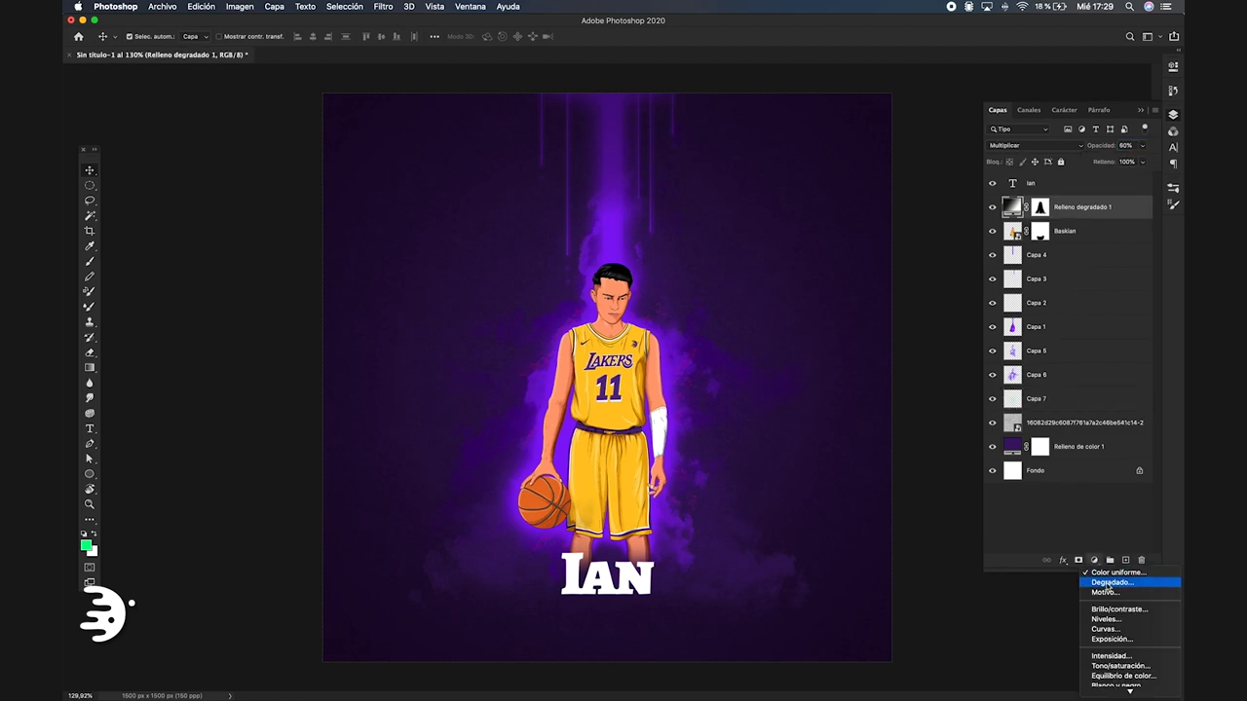
left_click(221, 115)
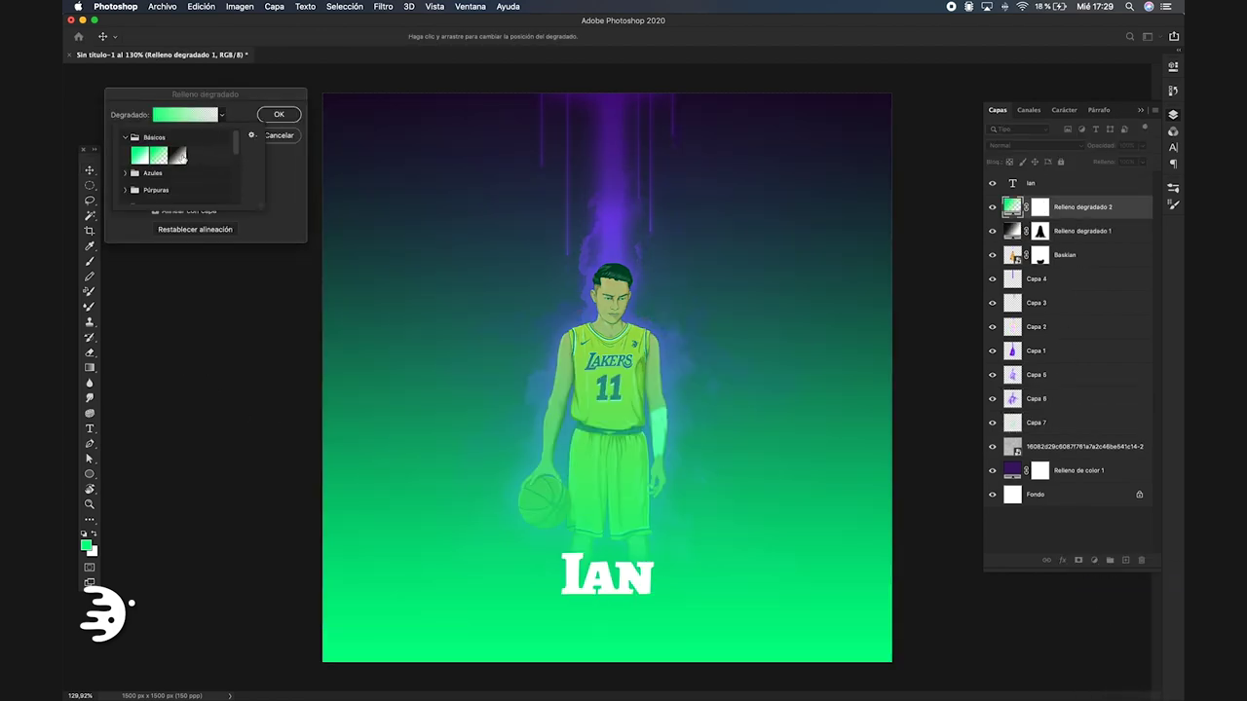
double_click(146, 171)
left_click(176, 133)
left_click(171, 148)
left_click(155, 194)
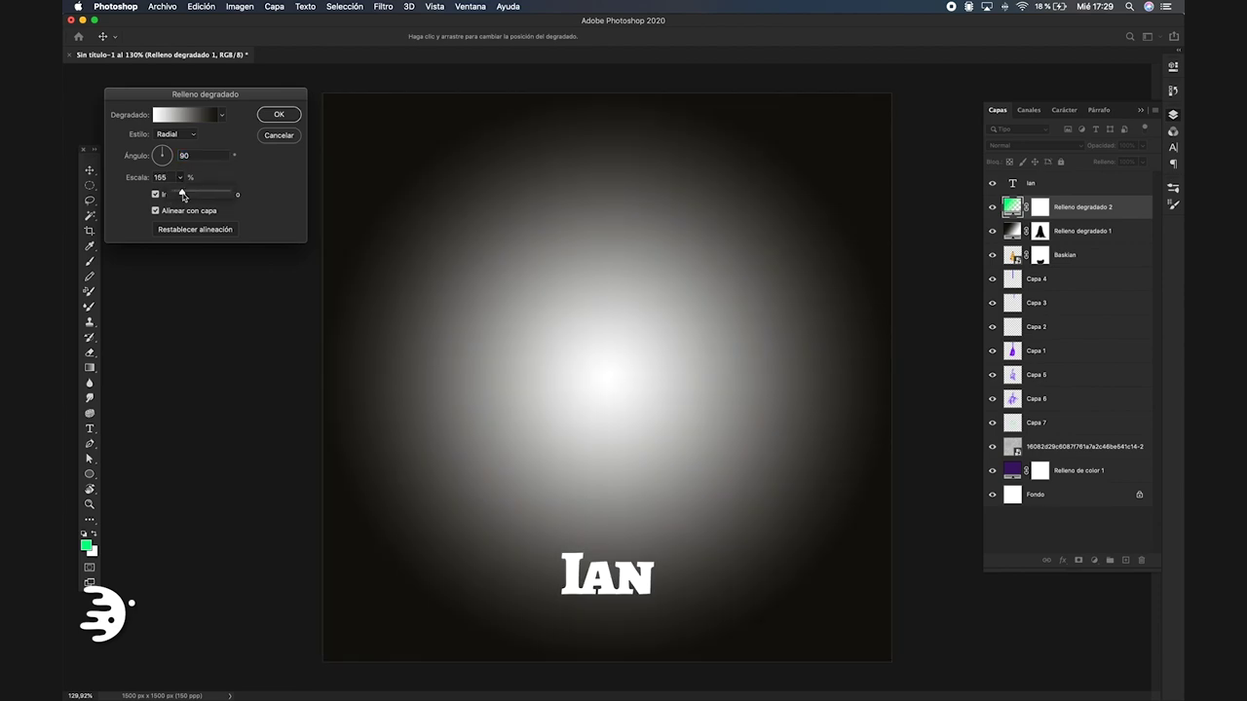
left_click_drag(183, 196, 185, 195)
type("1")
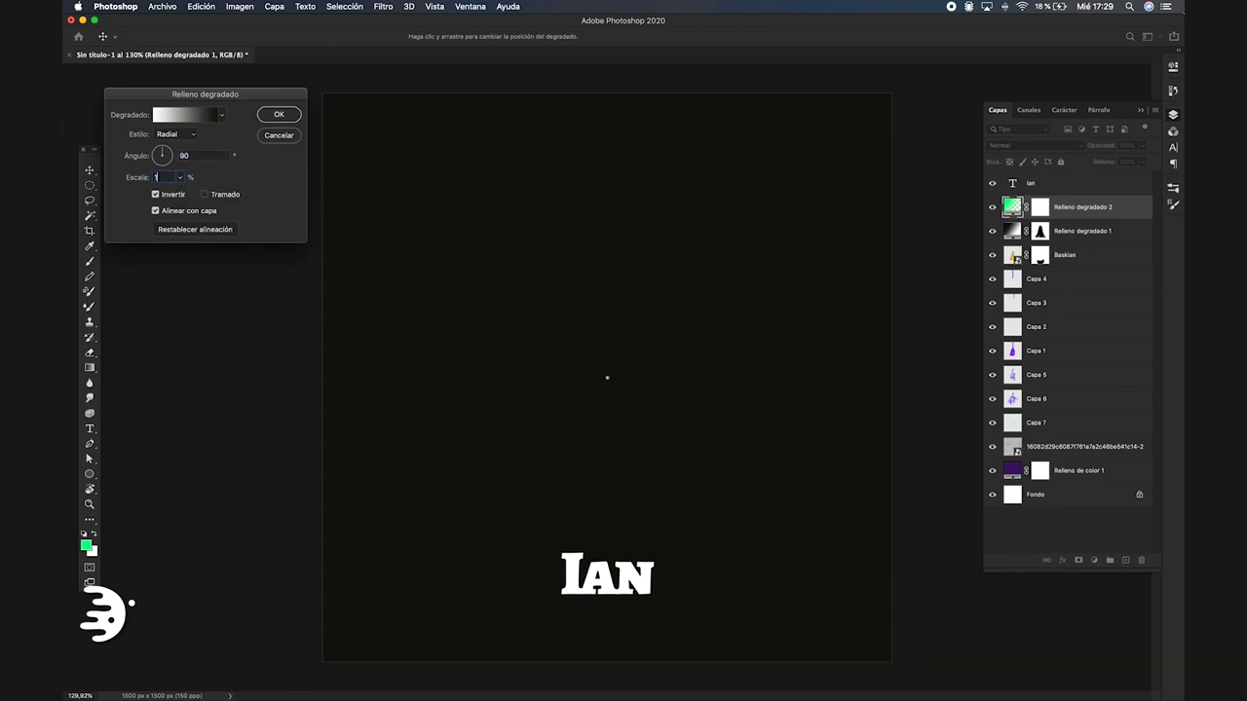
type("00")
- Blend the vignette layer in Multiplicar at about 55% opacity, then select the Baskian layer
key("Return")
left_click(1033, 145)
left_click(1008, 184)
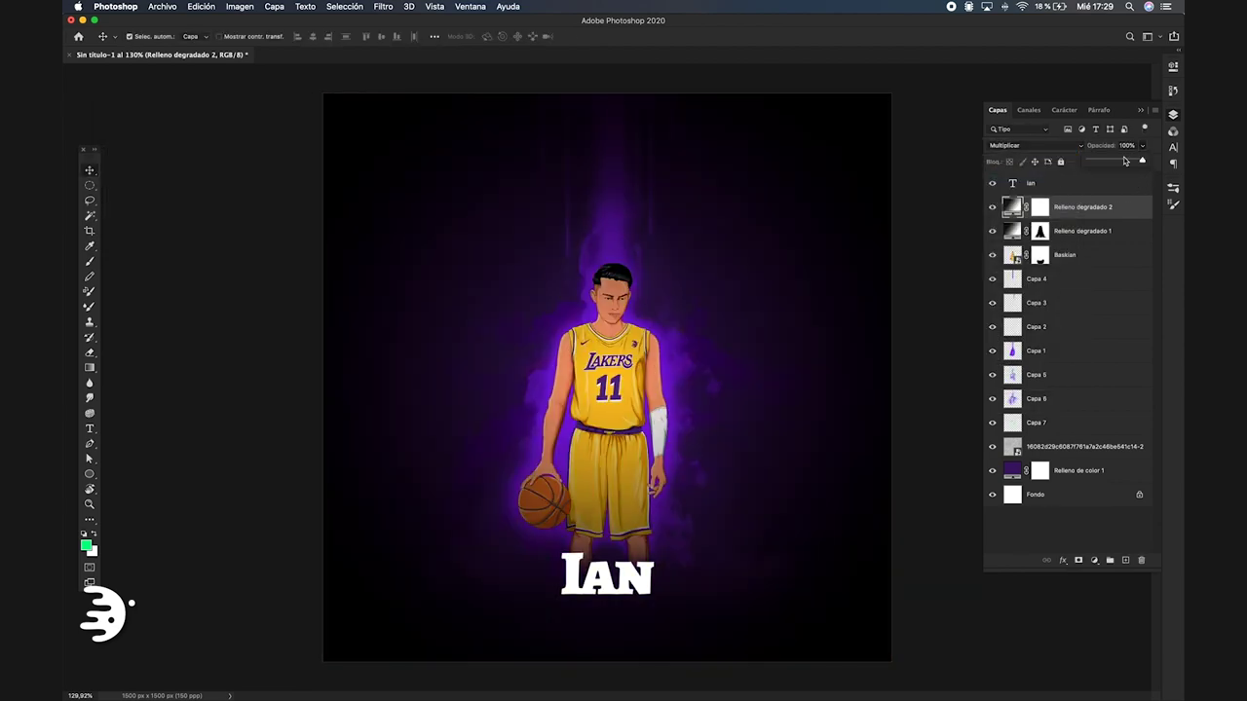
left_click_drag(1126, 161, 1118, 162)
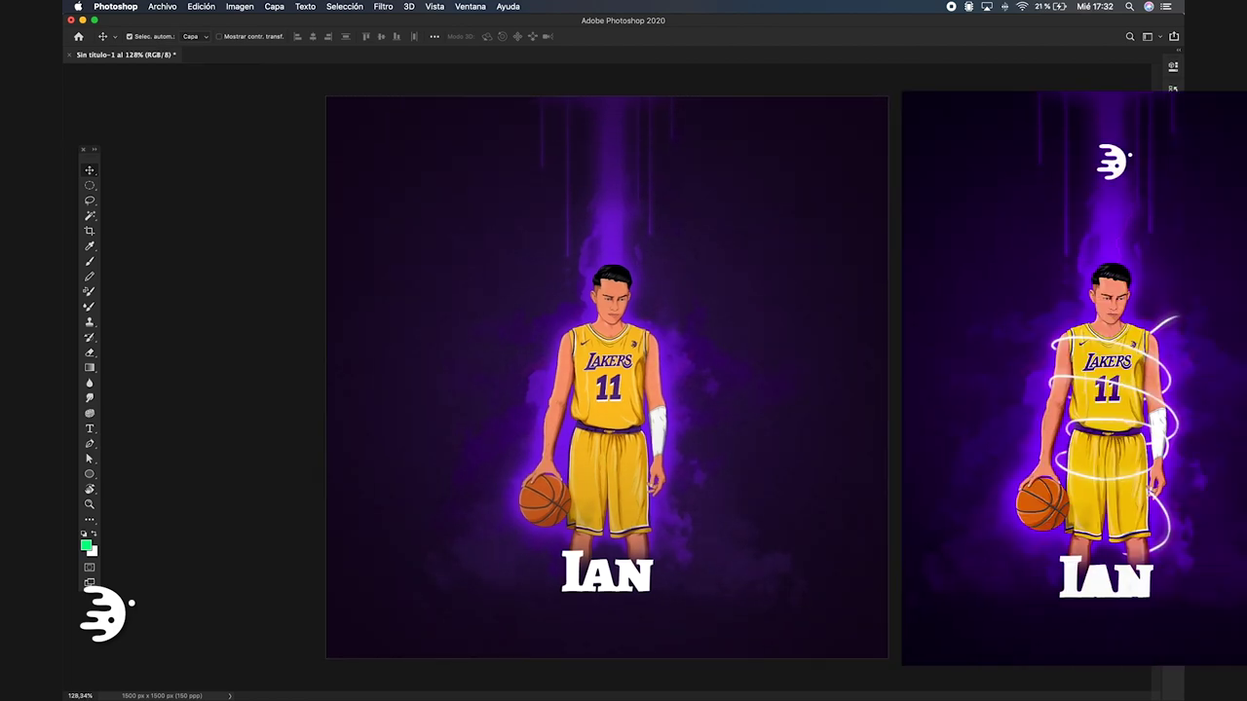
key("b")
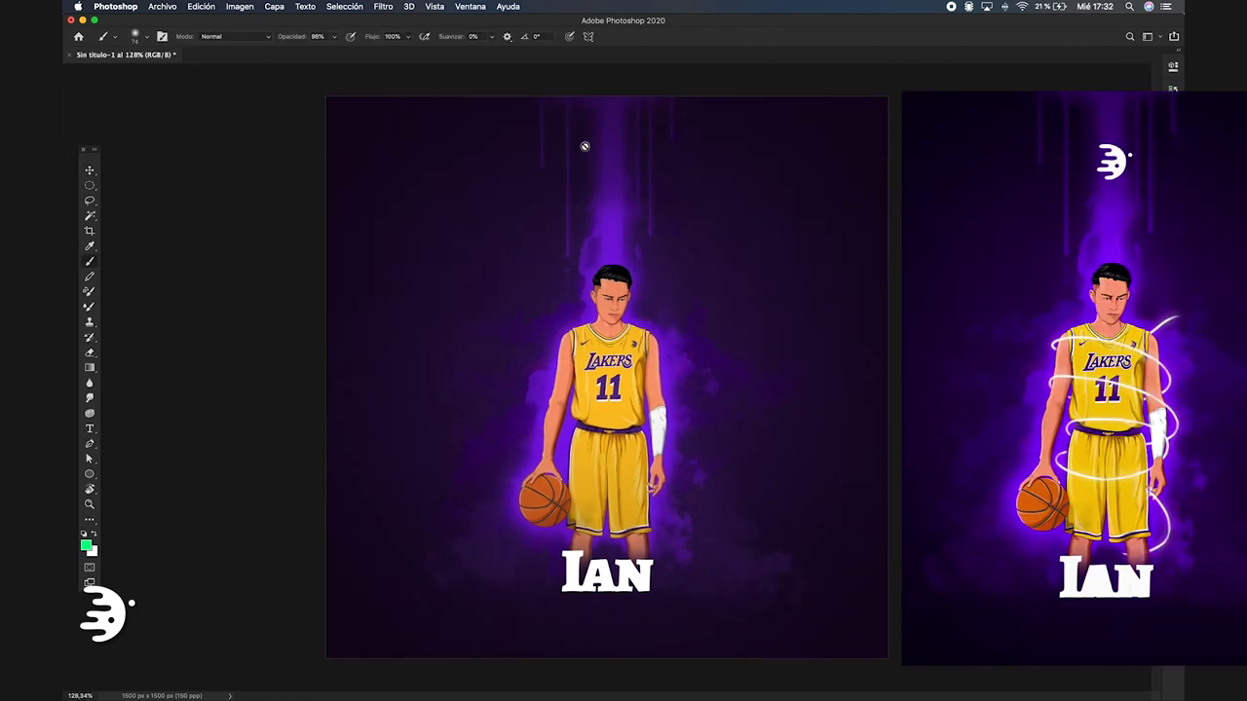
left_click(1061, 253)
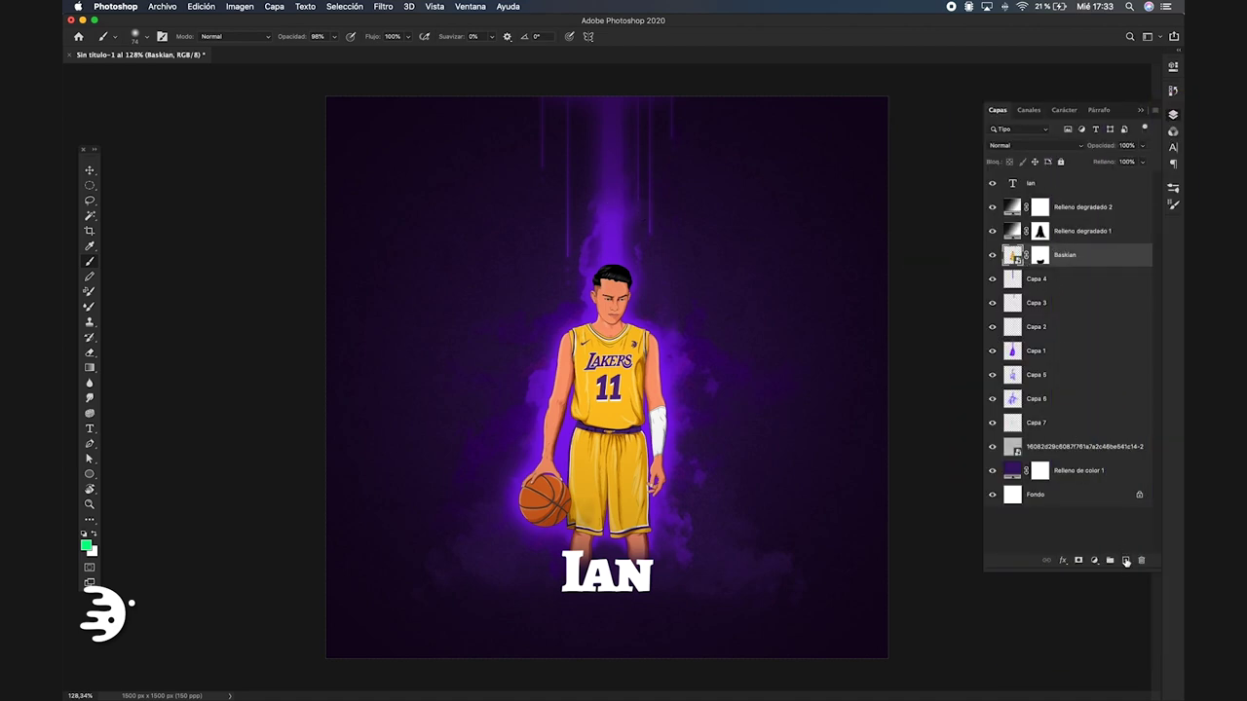
- Add a new layer above Baskian and set the brush to 15 px
left_click(1126, 562)
right_click(477, 339)
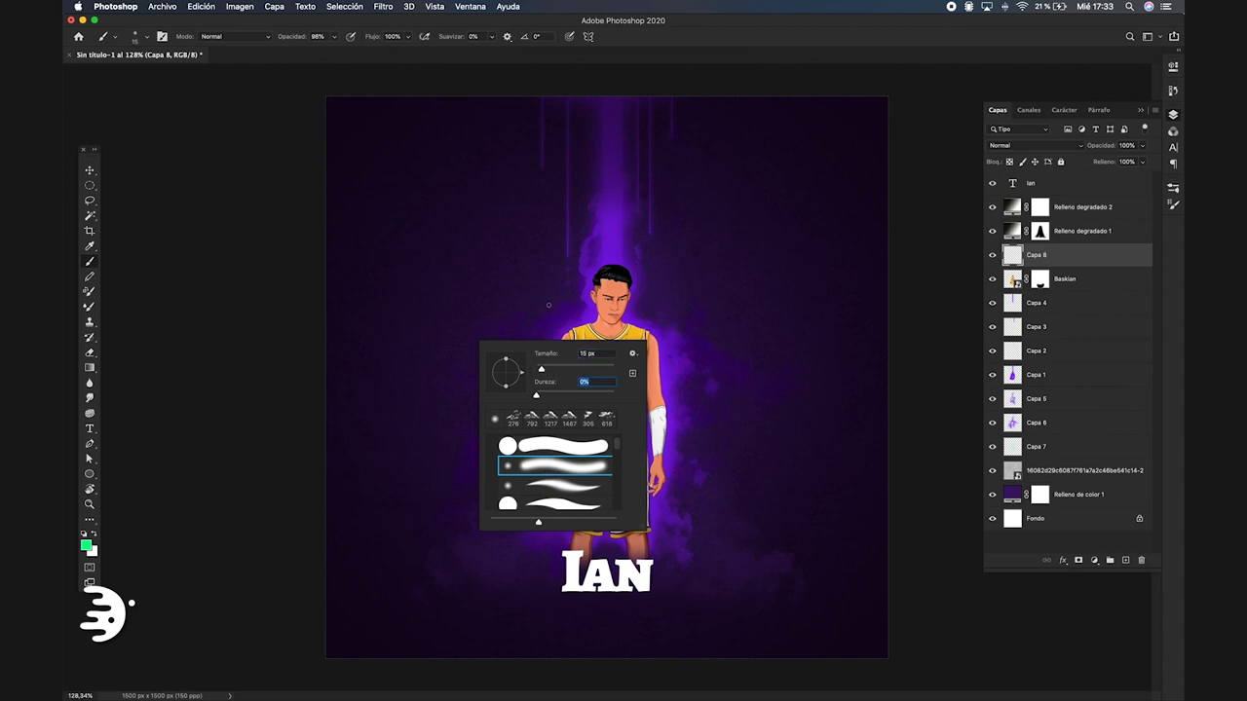
key("Return")
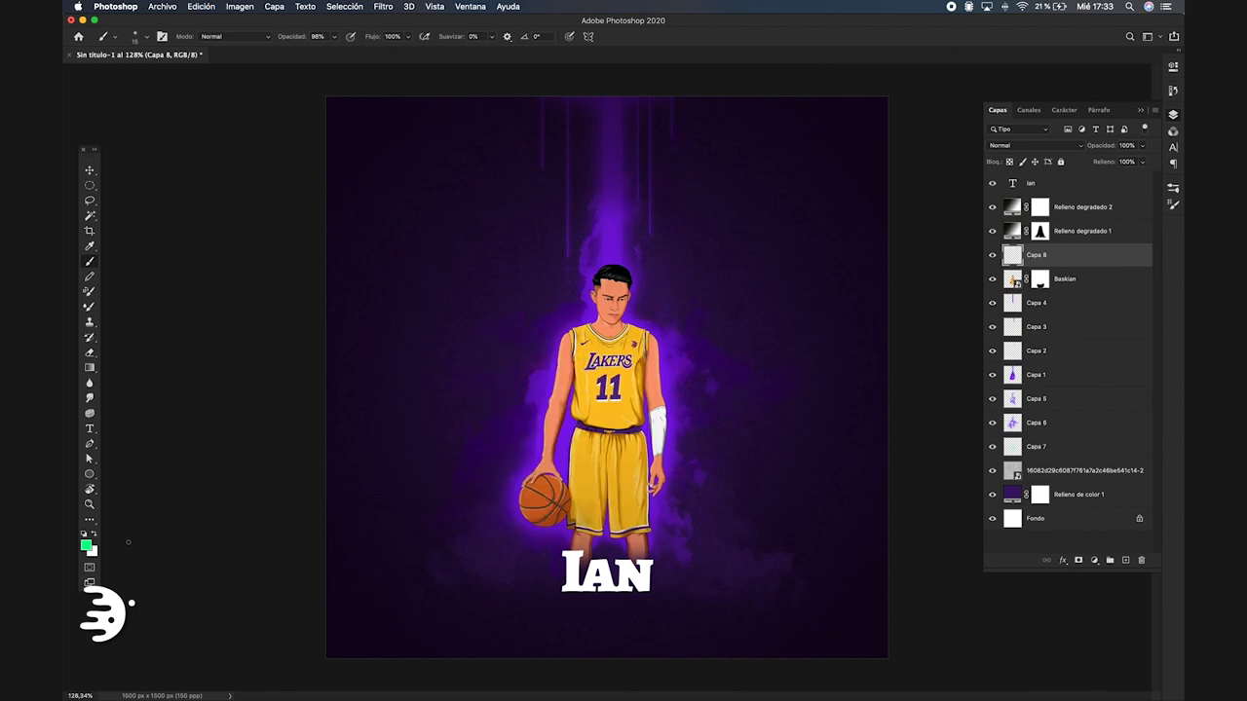
scroll(607, 390, "up", 2)
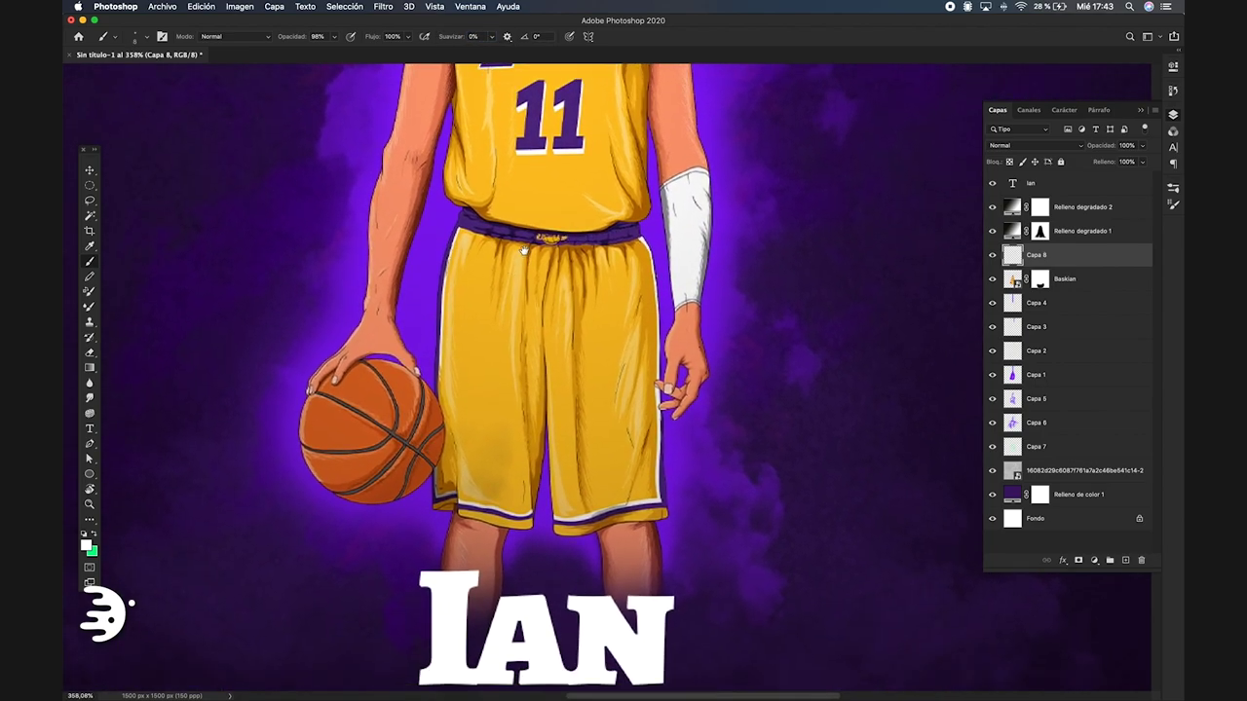
left_click_drag(593, 447, 571, 478)
- Paint a thin white spiral around the player, redoing one stroke with 50% smoothing
left_click_drag(578, 571, 612, 357)
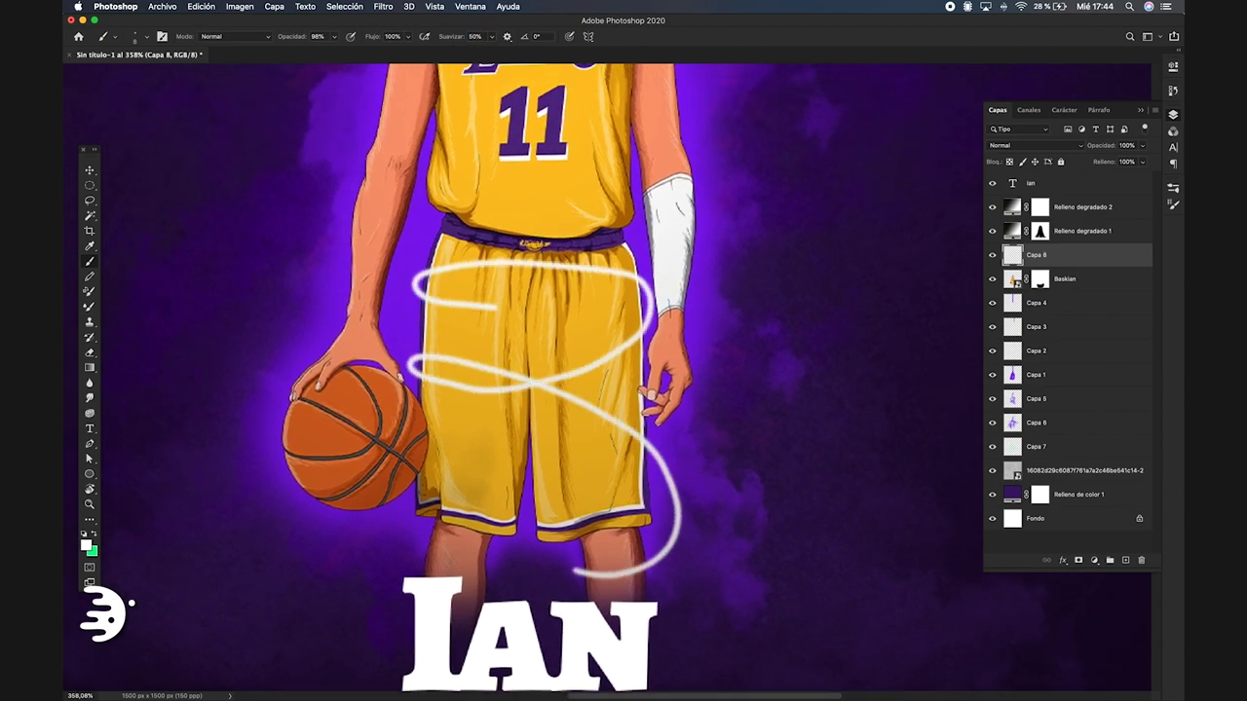
mouse_move(495, 306)
left_mouse_down()
mouse_move(716, 234)
mouse_move(458, 187)
mouse_move(573, 222)
mouse_move(649, 195)
left_mouse_up()
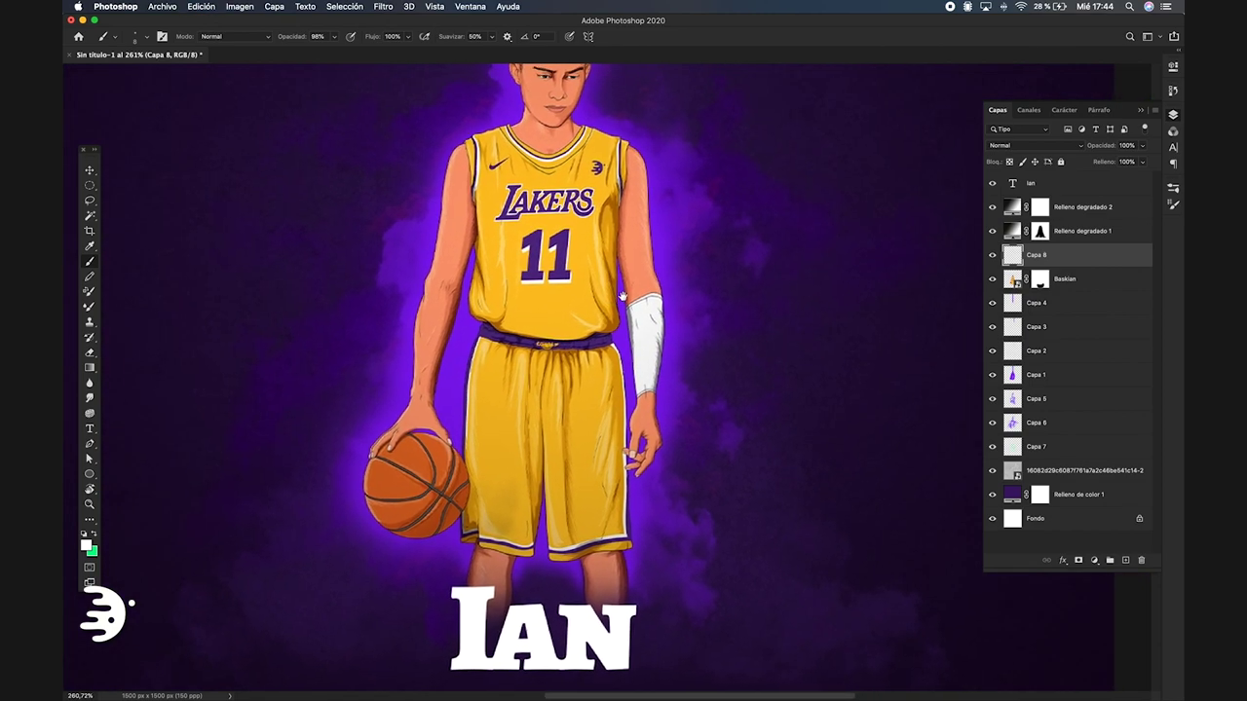
left_click_drag(621, 295, 672, 290)
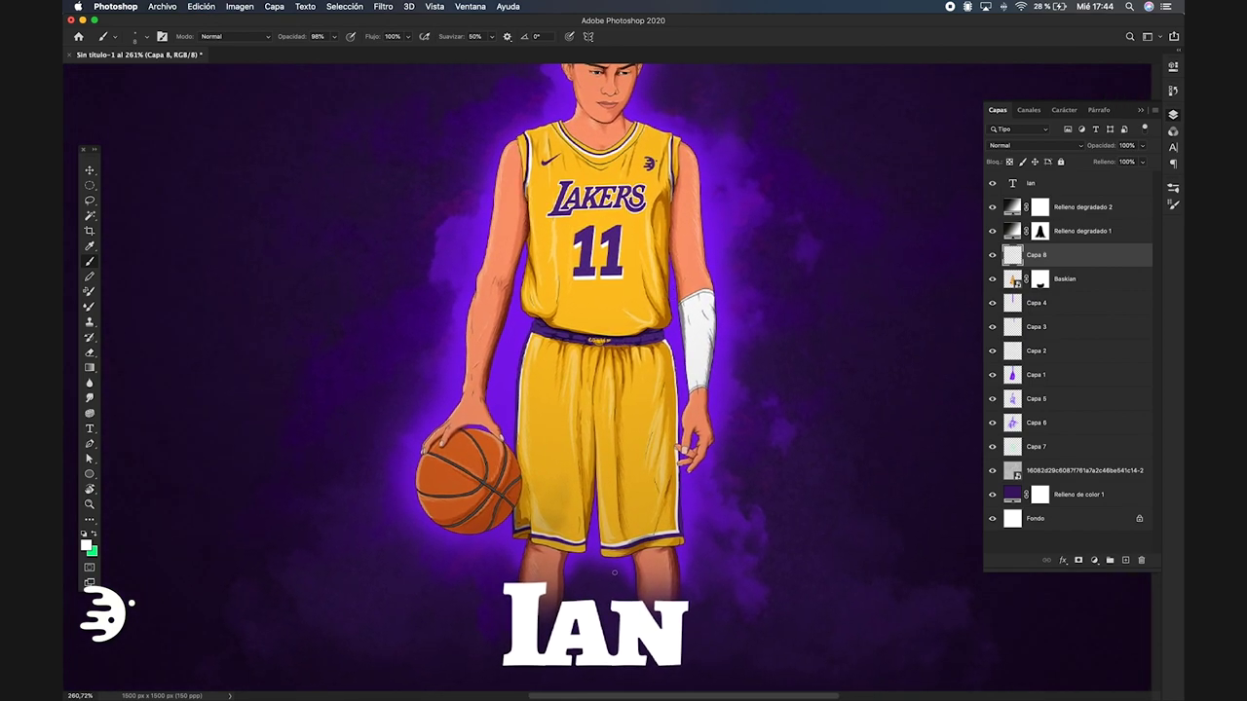
left_click_drag(554, 396, 716, 387)
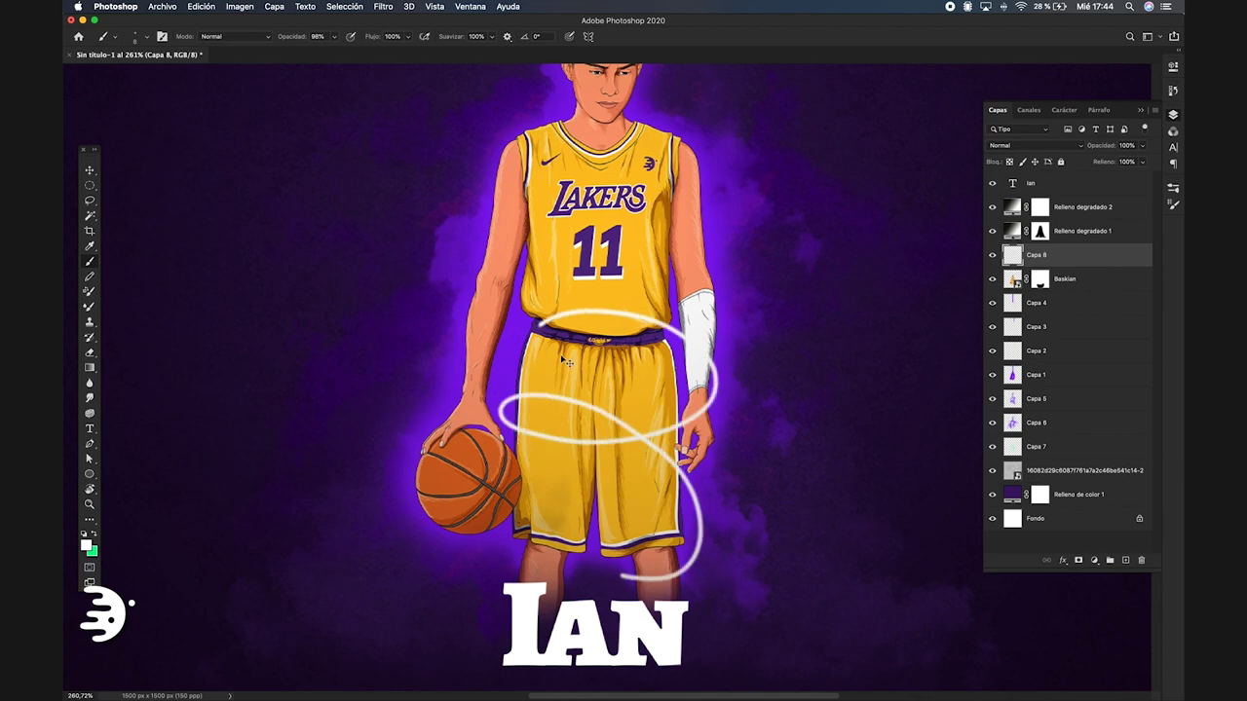
key("ctrl+z")
left_click_drag(458, 39, 443, 41)
mouse_move(623, 580)
left_mouse_down()
mouse_move(674, 452)
mouse_move(497, 389)
mouse_move(584, 319)
mouse_move(735, 336)
mouse_move(487, 252)
mouse_move(672, 180)
left_mouse_up()
scroll(780, 315, "down", 1)
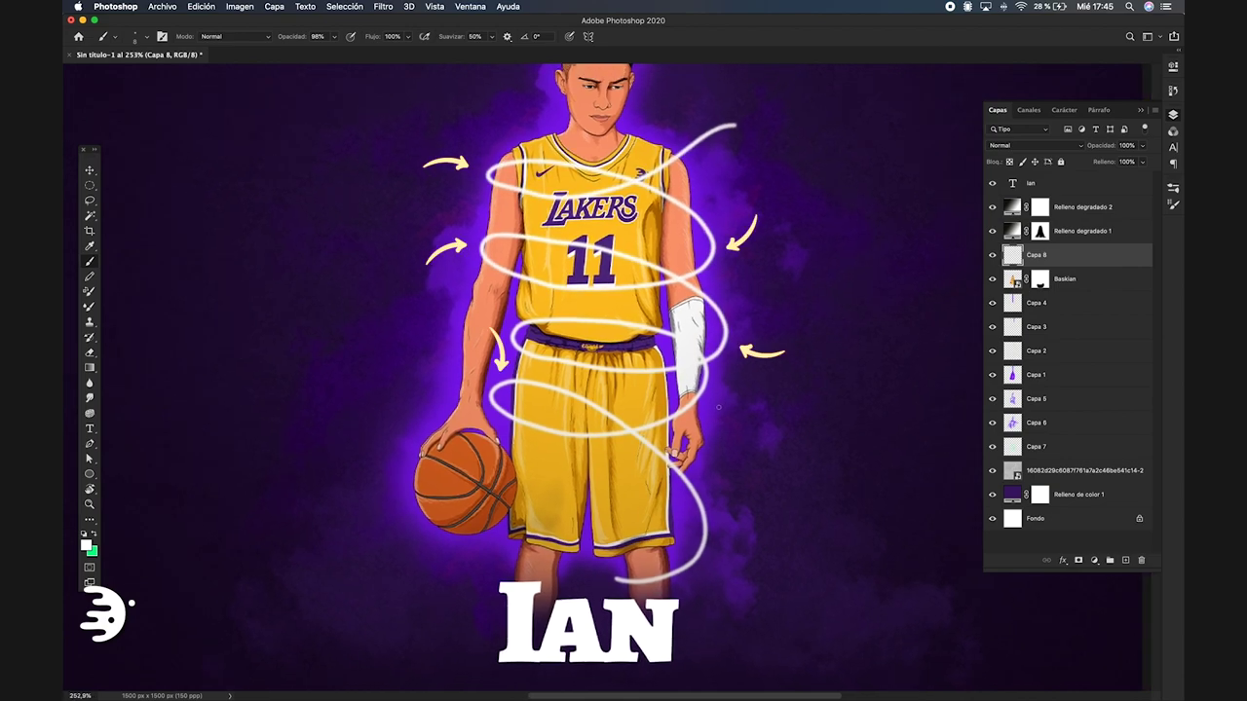
- Rotate the spiral slightly, nudge it up and right, and add a layer mask to Capa 8
key("v")
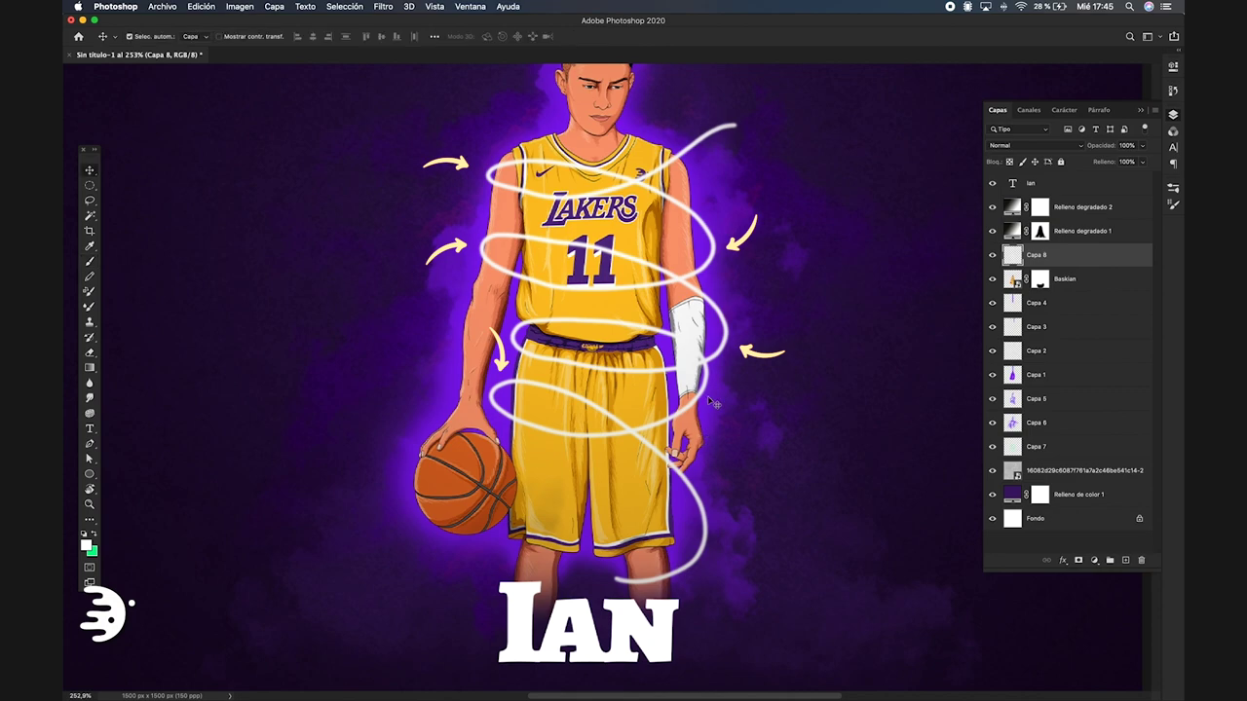
key("ctrl+t")
left_click_drag(757, 111, 747, 120)
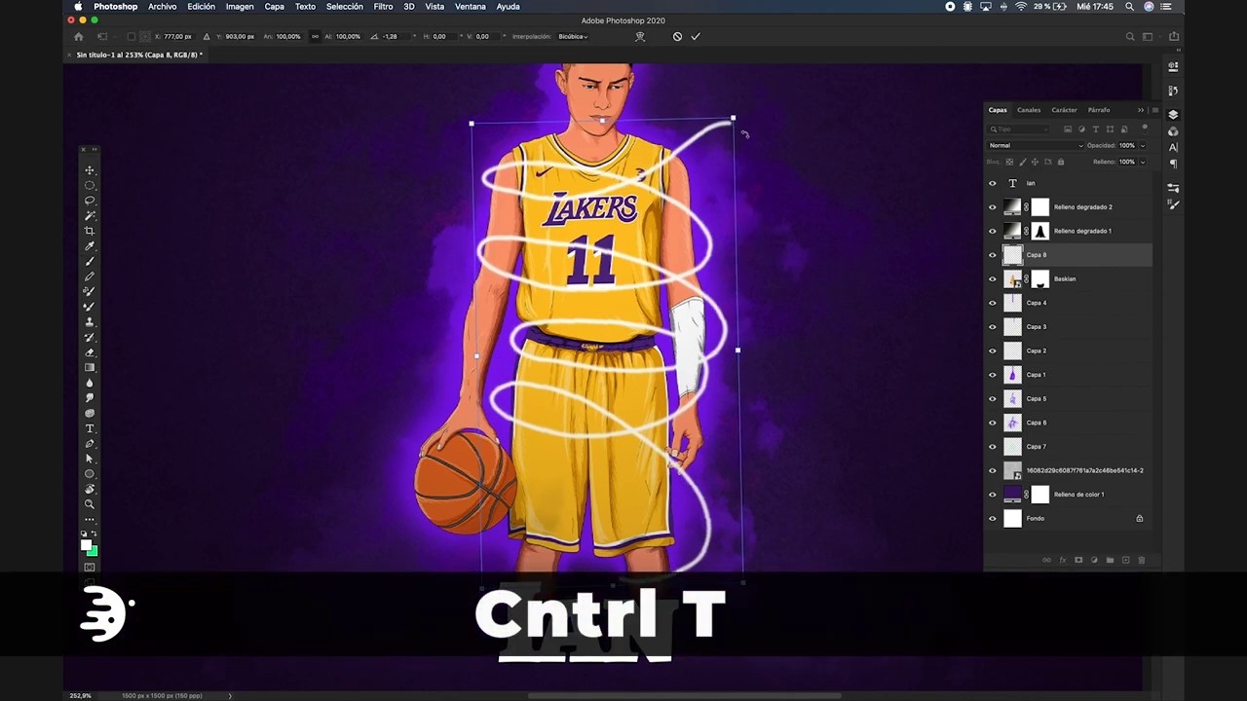
key("Up")
key("Right")
key("Up")
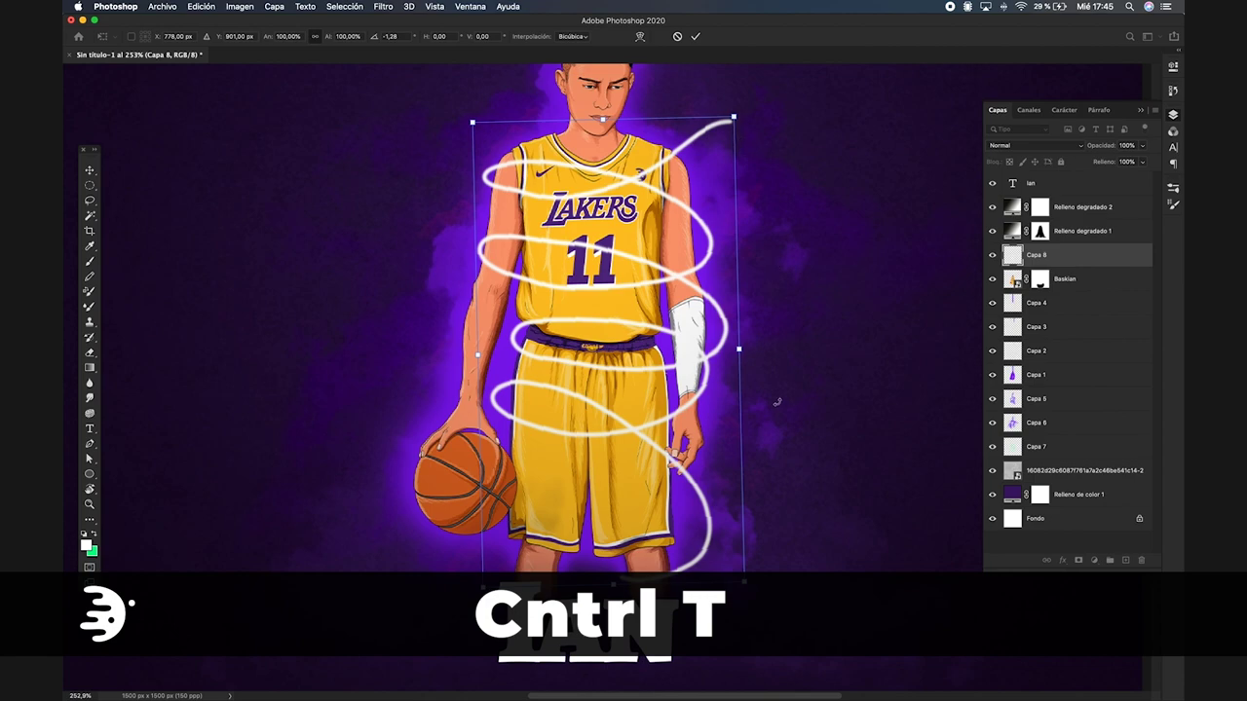
key("Return")
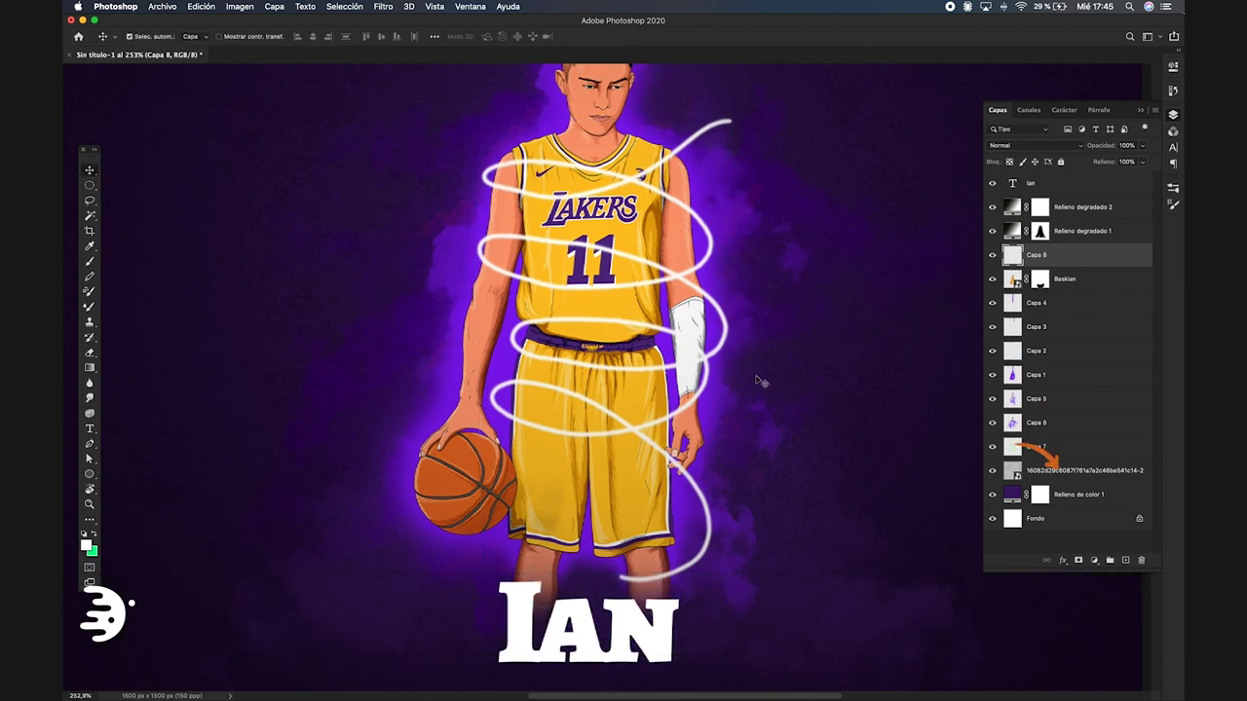
left_click(1078, 560)
key("b")
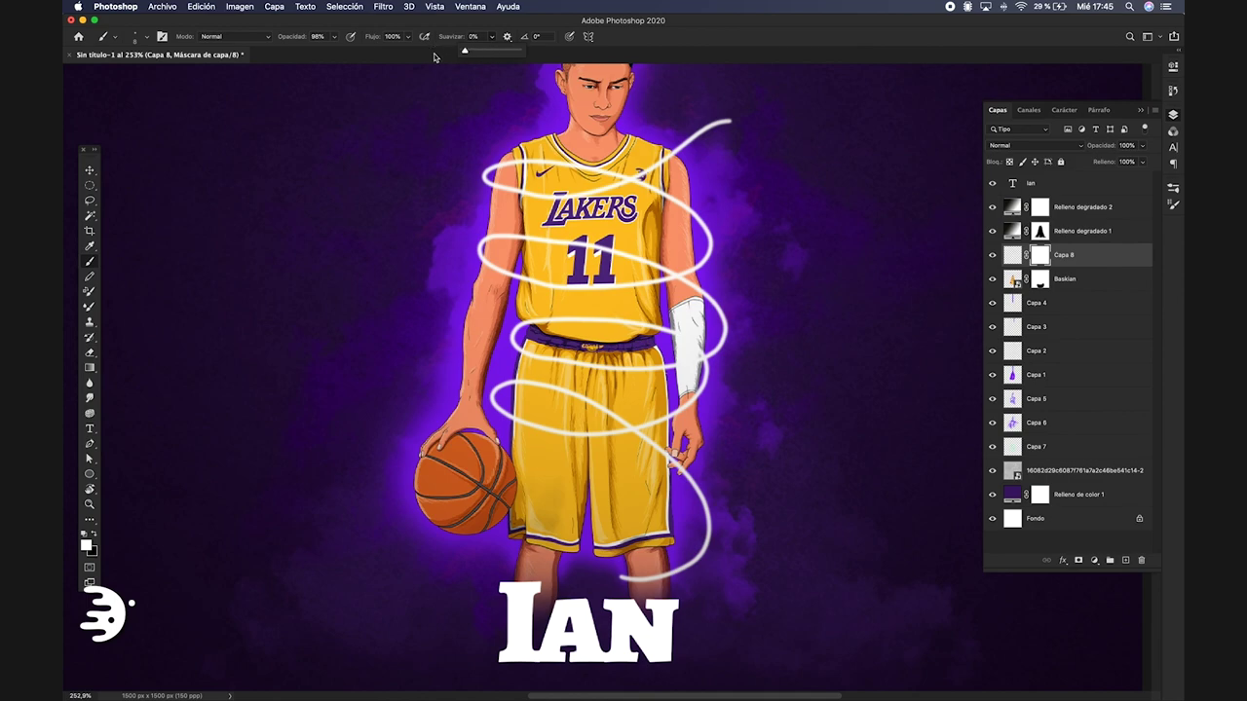
- Paint black on Capa 8's mask where the spiral passes behind the player, then deselect
mouse_move(604, 361)
left_mouse_down()
mouse_move(835, 446)
mouse_move(832, 416)
left_mouse_up()
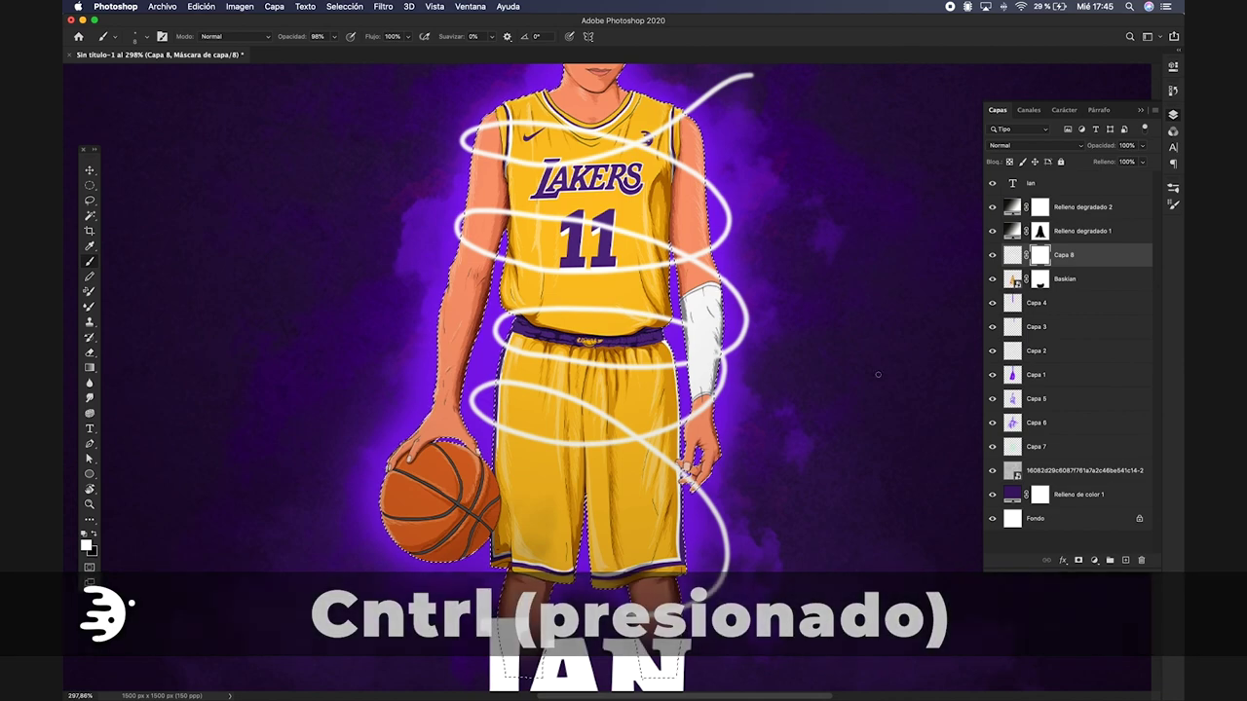
mouse_move(686, 217)
left_mouse_down()
mouse_move(687, 237)
mouse_move(770, 304)
left_mouse_up()
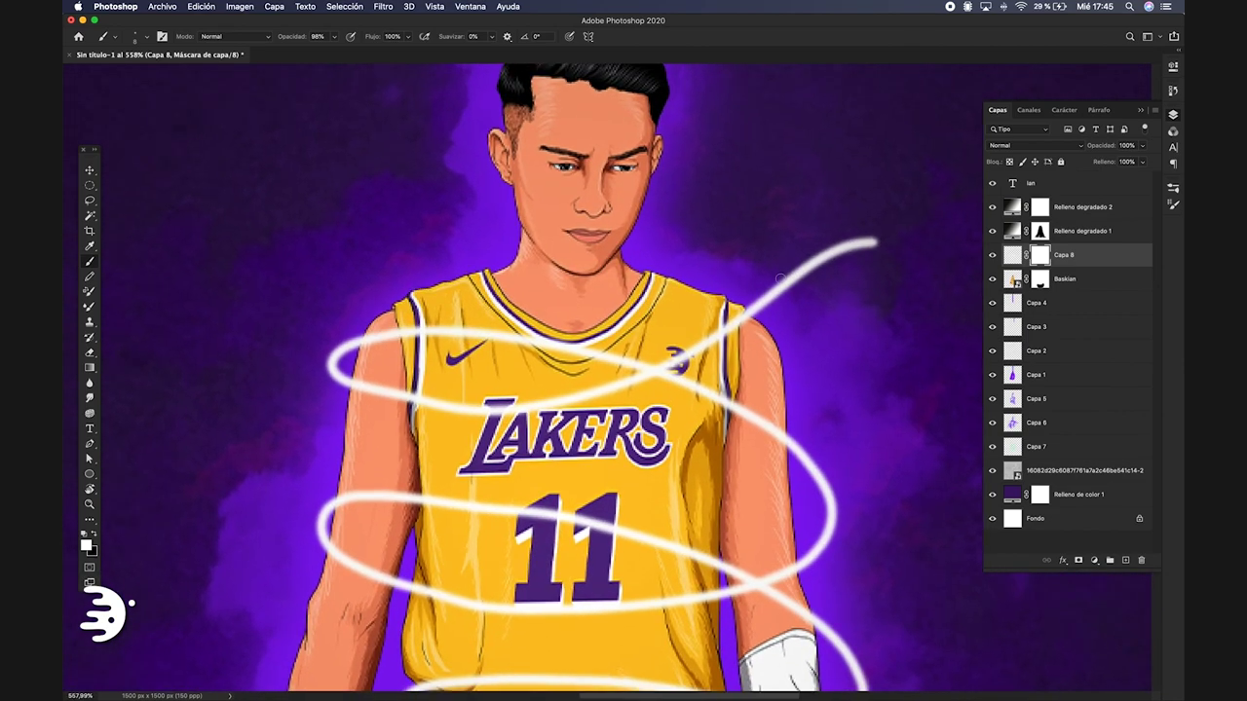
key("x")
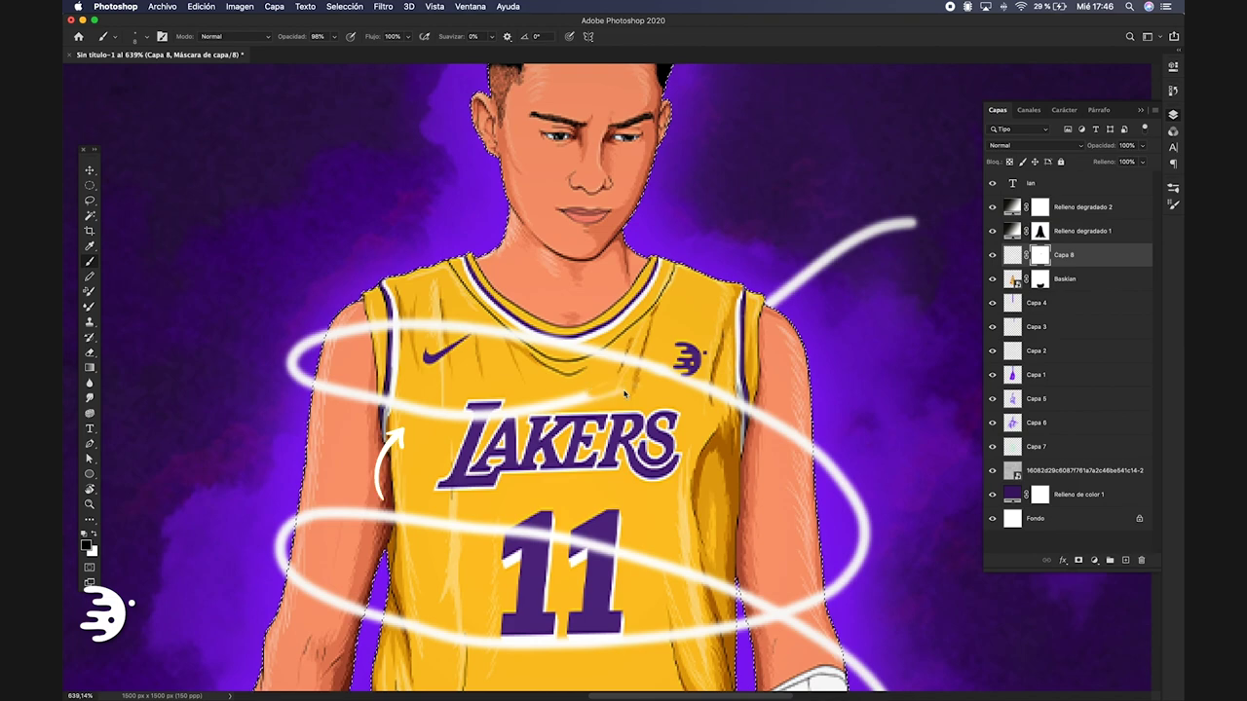
left_click_drag(607, 393, 623, 394)
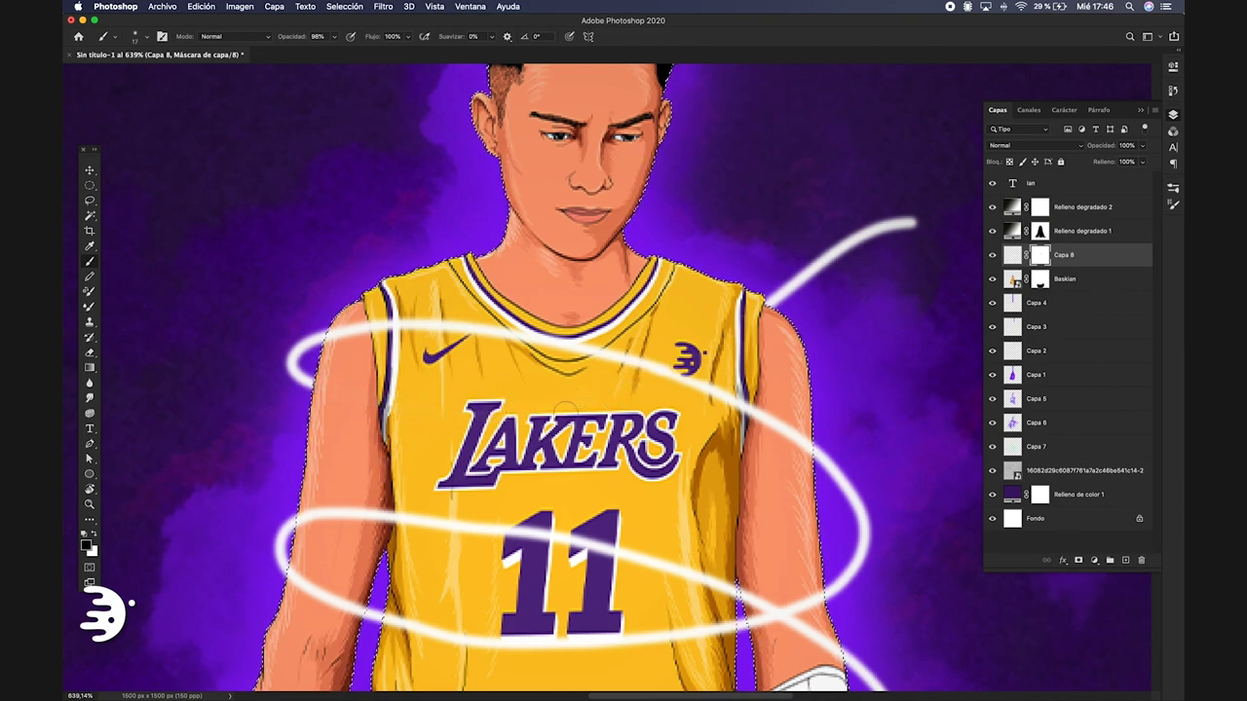
scroll(771, 466, "down", 3)
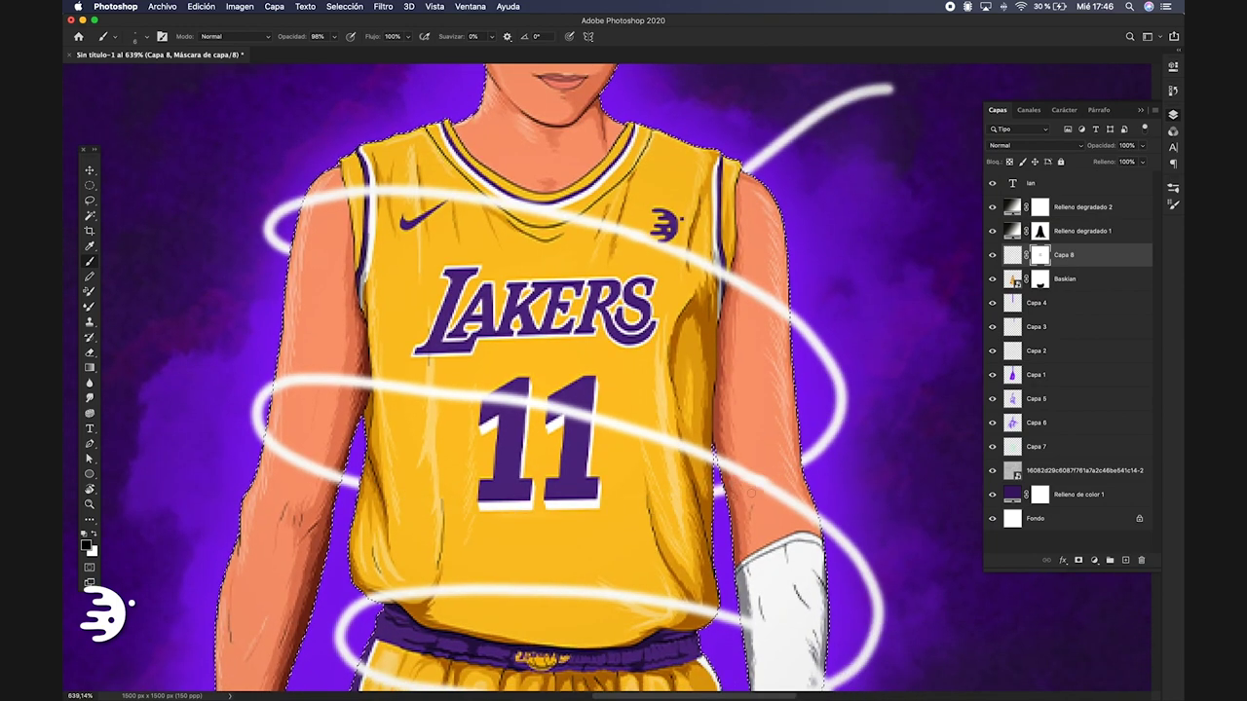
scroll(330, 313, "down", 3)
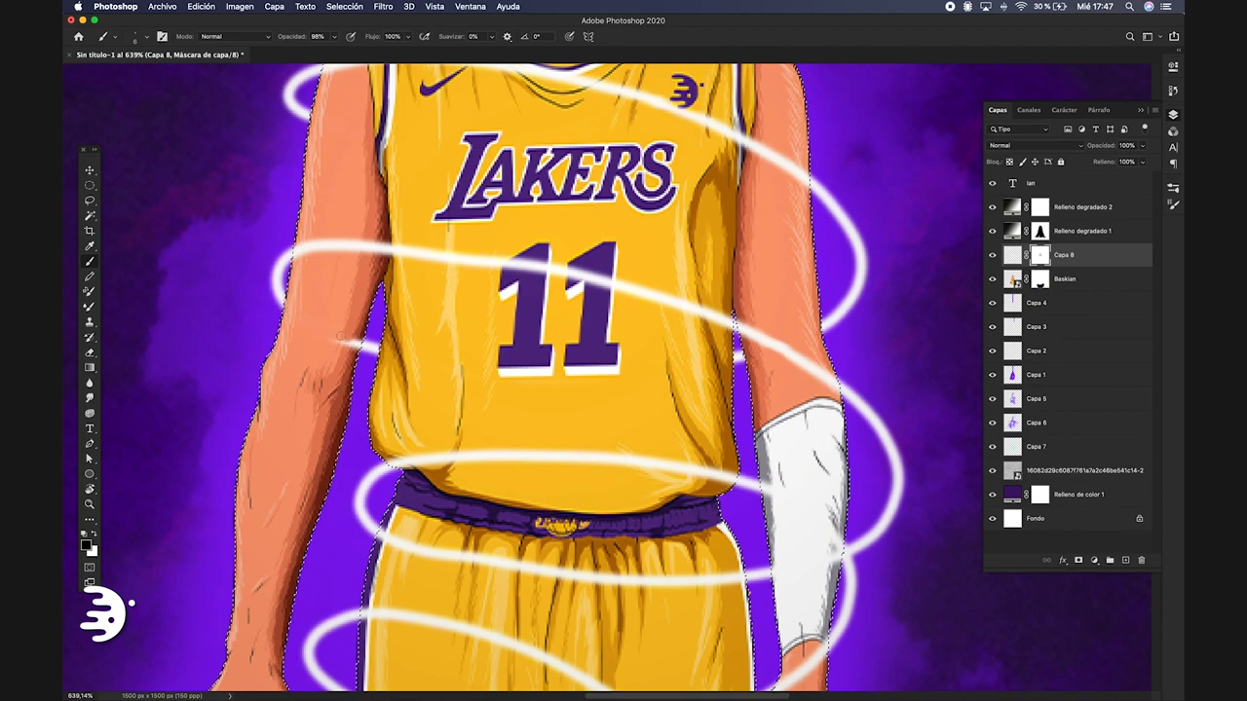
scroll(330, 314, "down", 2)
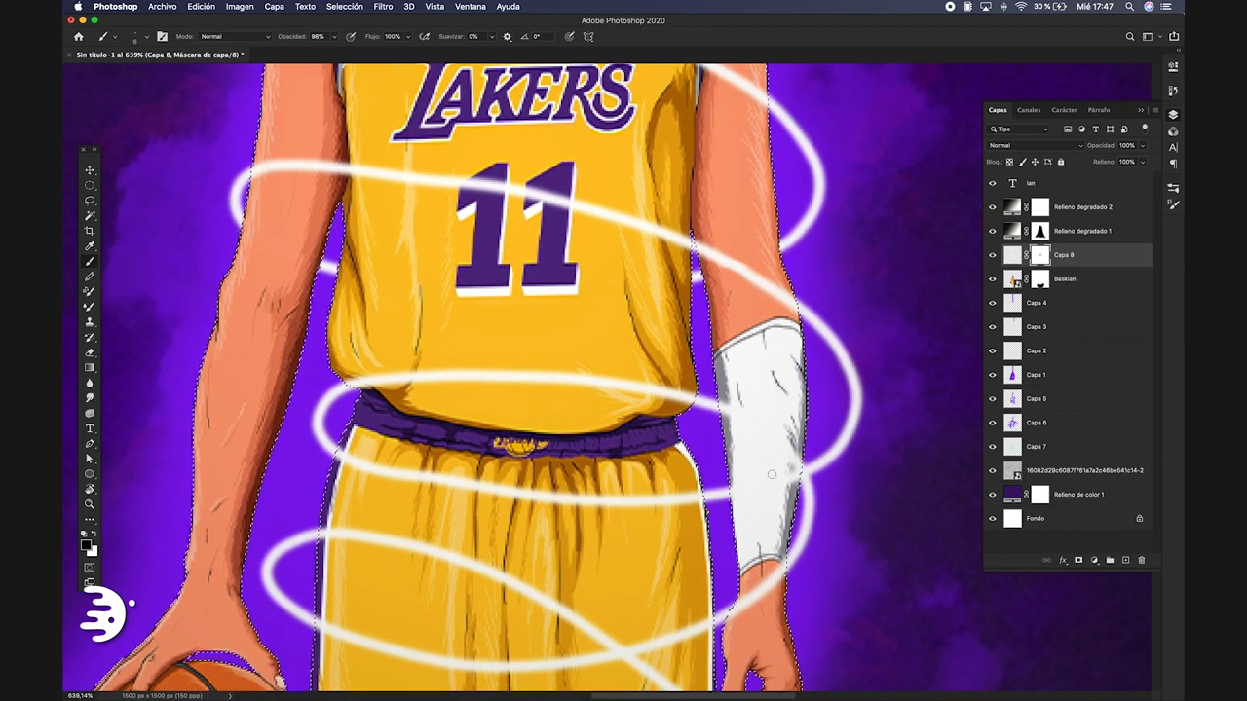
scroll(609, 501, "down", 2)
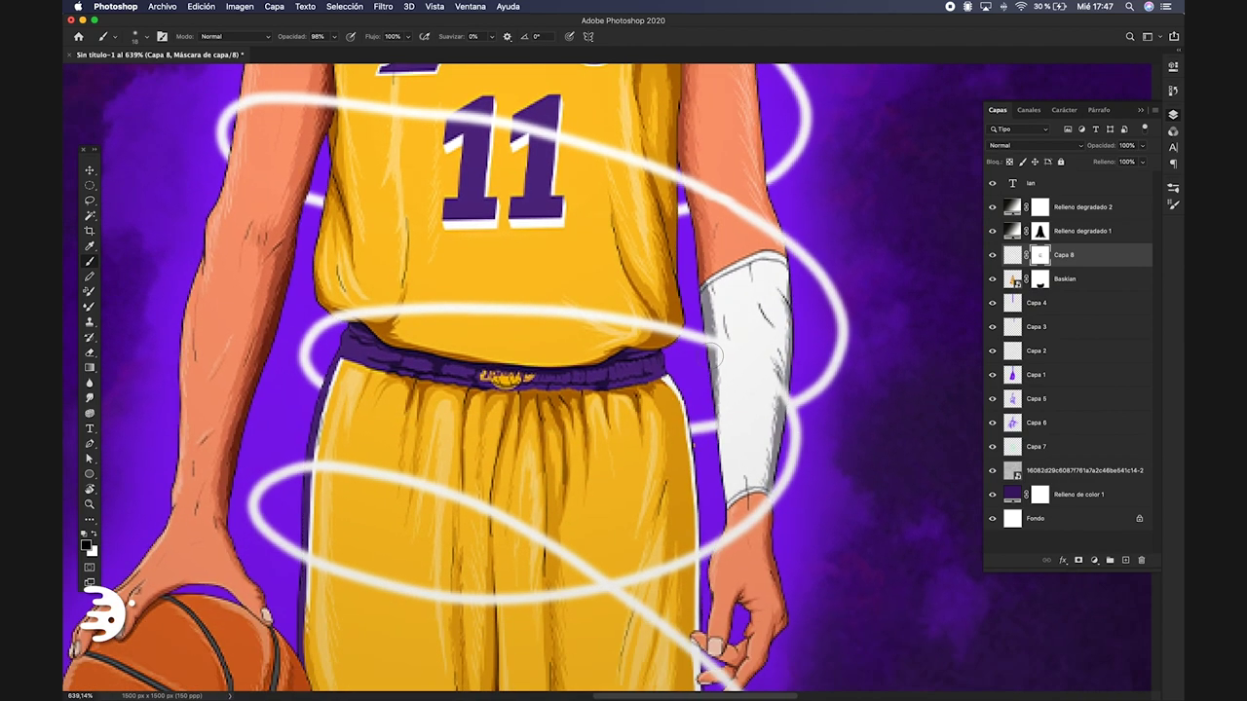
scroll(608, 501, "down", 2)
scroll(667, 387, "down", 1)
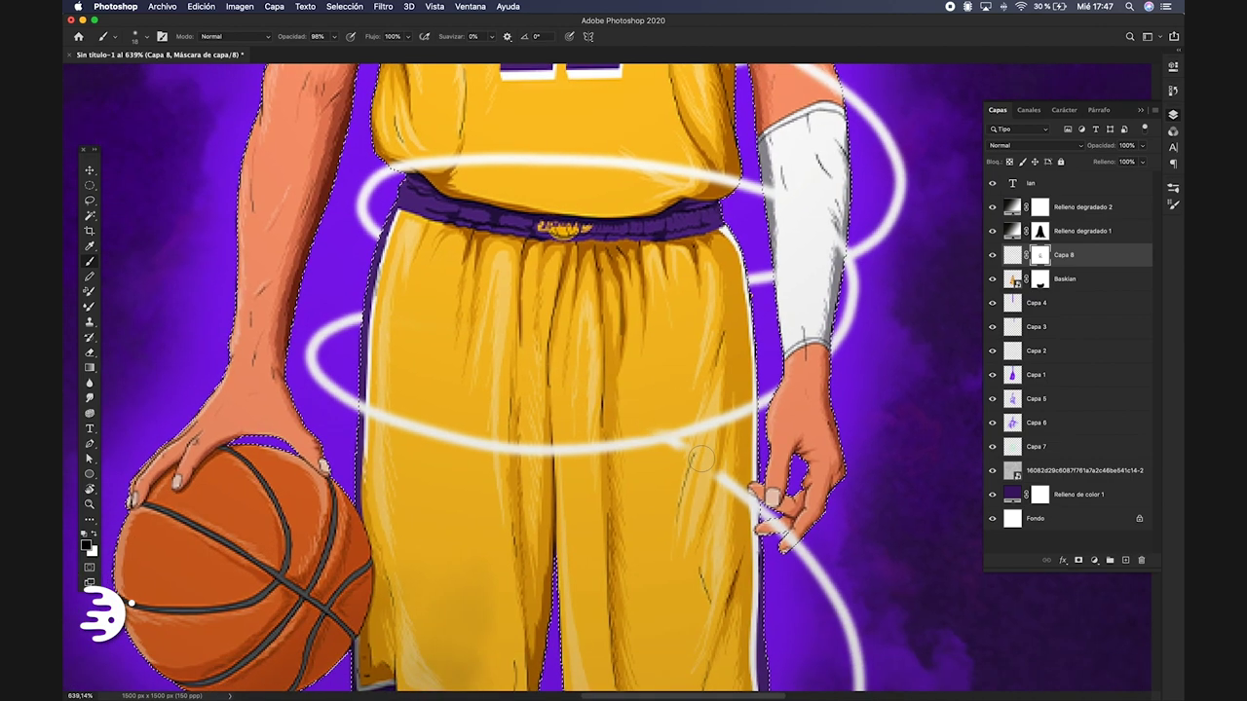
scroll(672, 448, "down", 3)
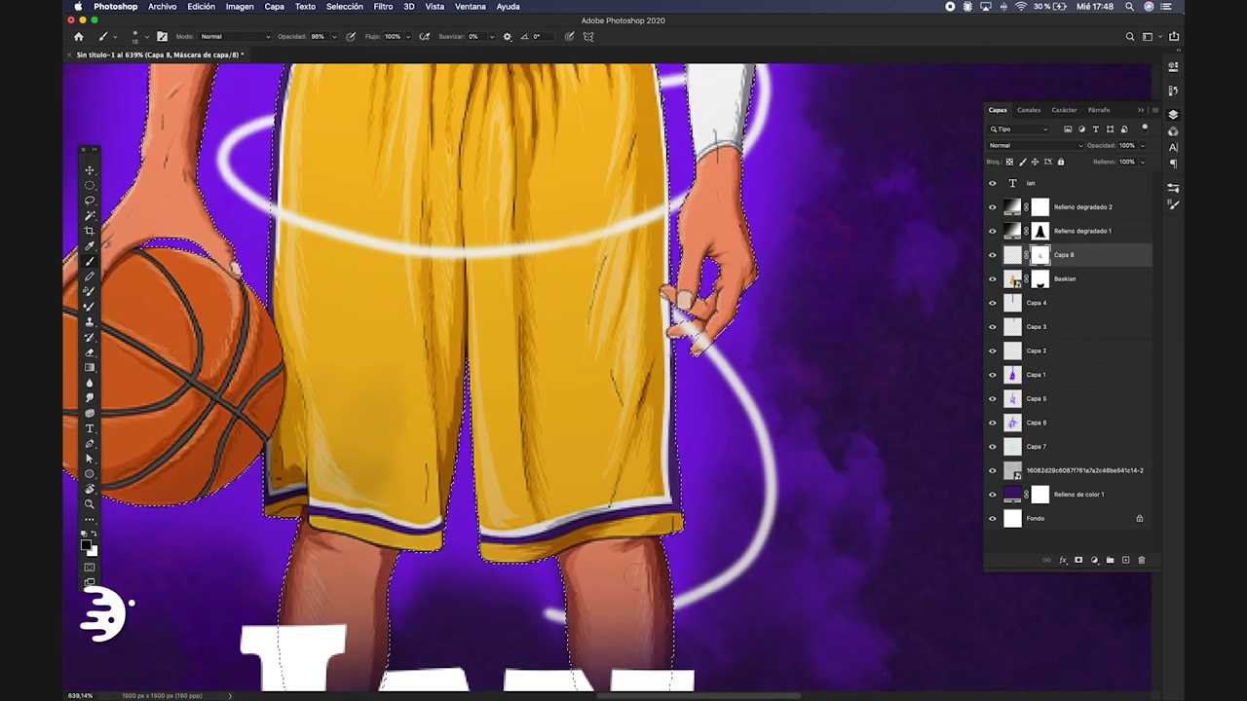
key("super+d")
scroll(683, 343, "up", 5)
scroll(683, 343, "down", 2)
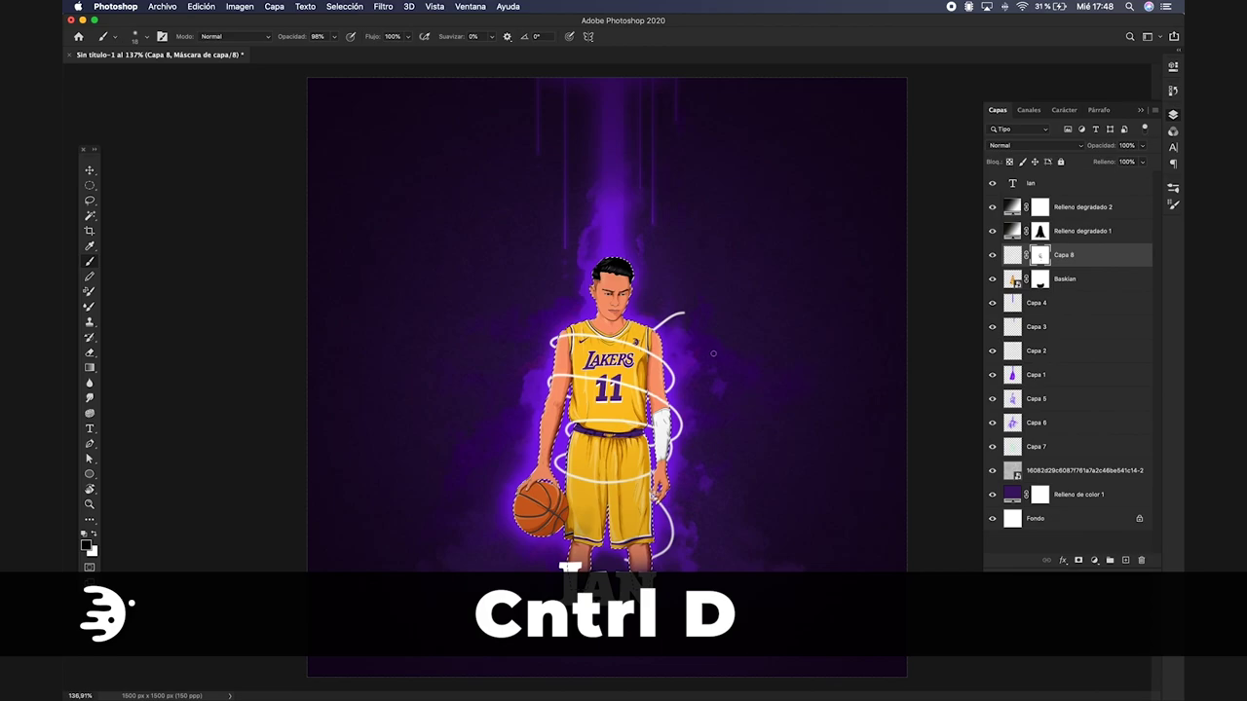
scroll(627, 365, "up", 5)
scroll(638, 321, "down", 2)
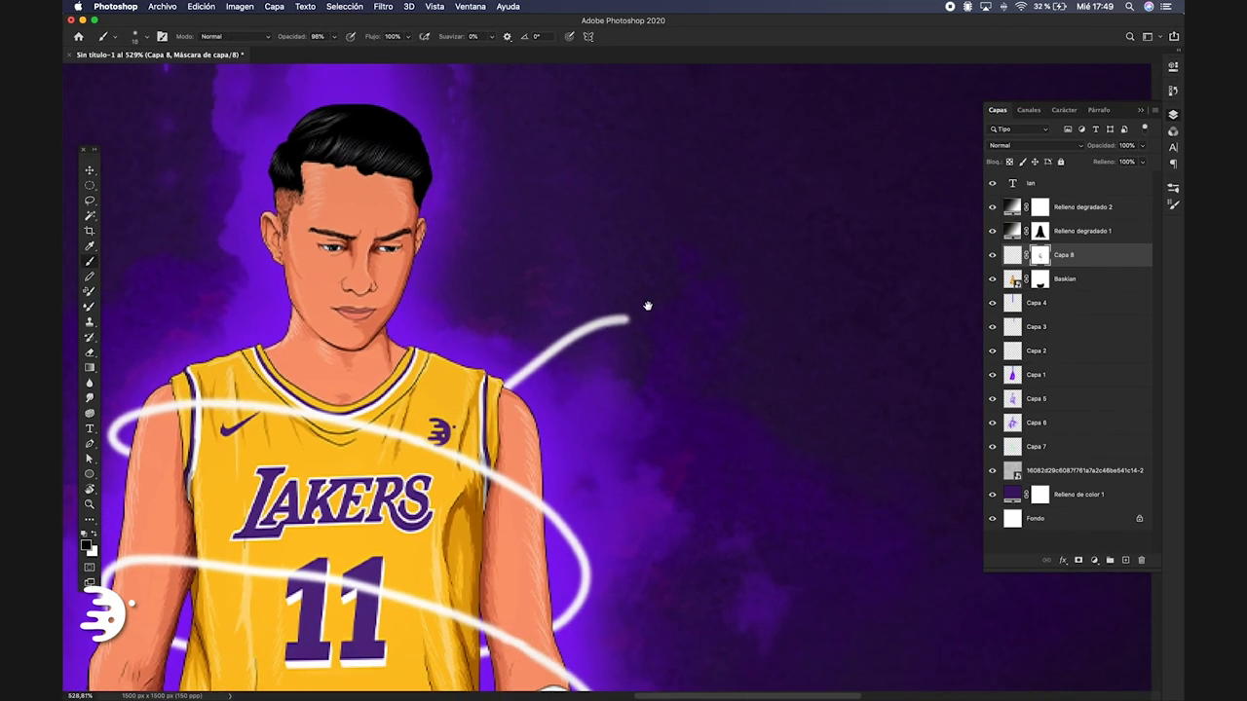
scroll(643, 298, "up", 3)
scroll(634, 292, "down", 1)
scroll(542, 417, "left", 5)
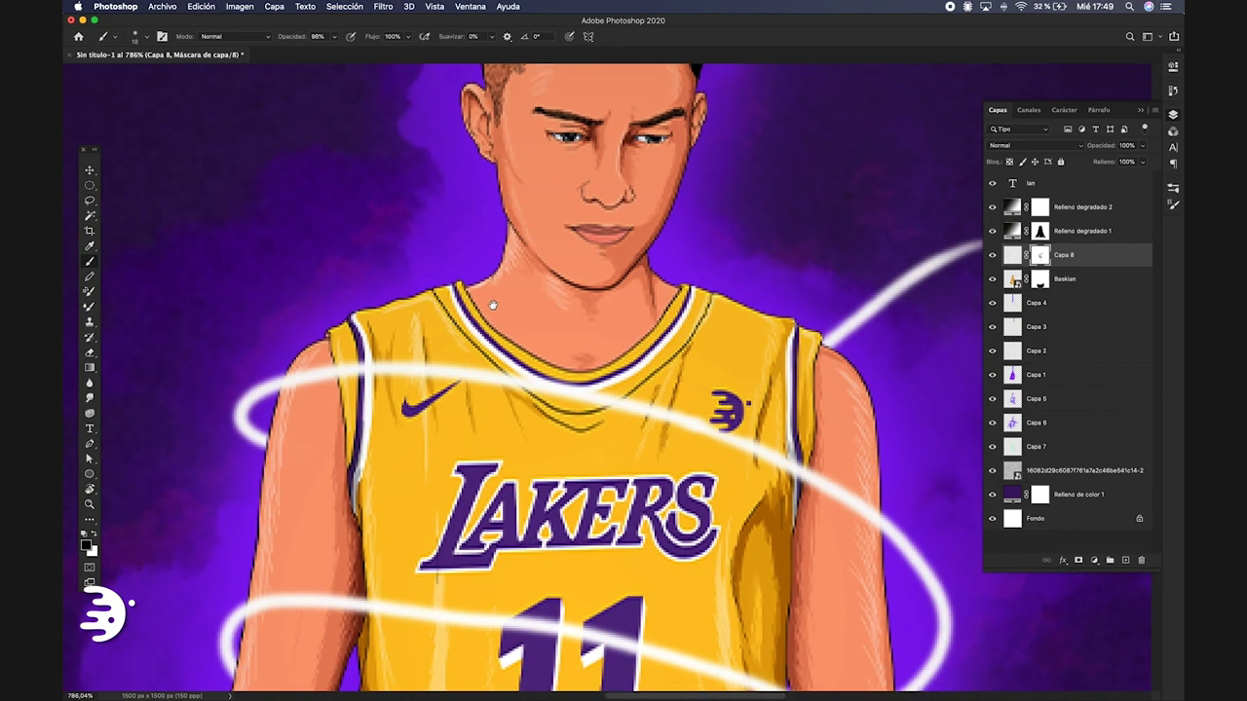
scroll(542, 417, "down", 2)
scroll(541, 417, "down", 4)
scroll(696, 360, "down", 3)
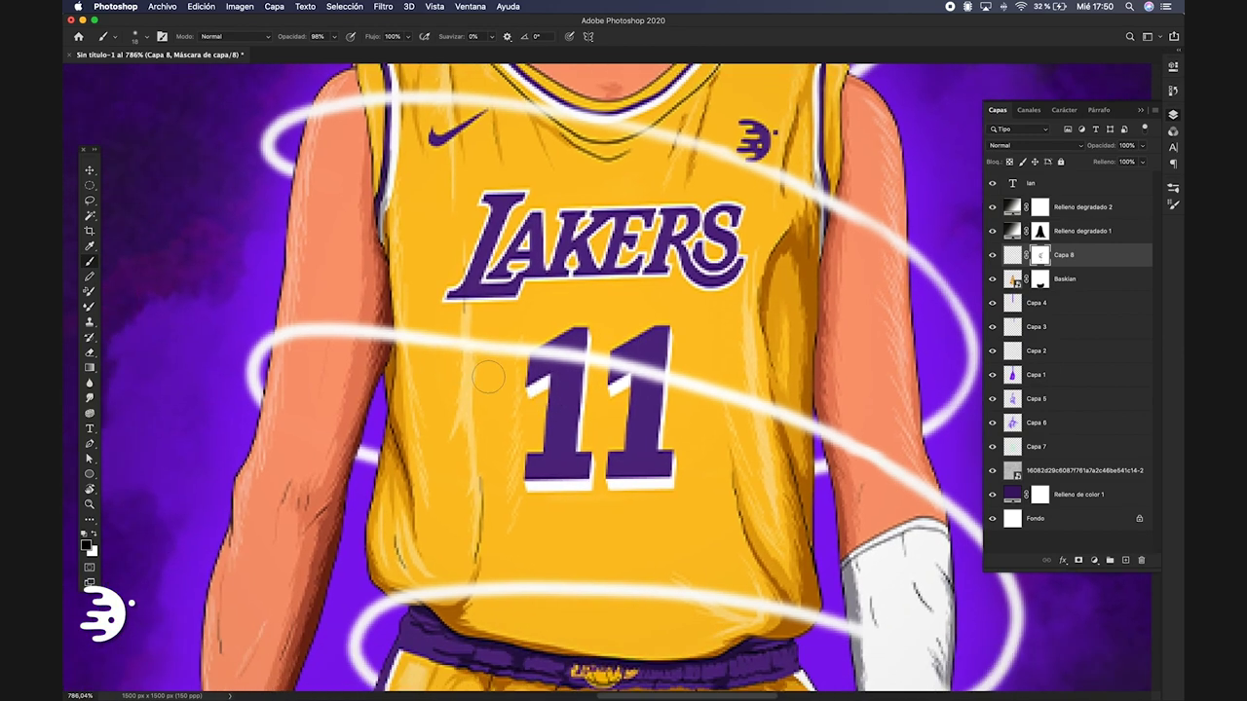
scroll(695, 359, "up", 3)
scroll(760, 385, "down", 3)
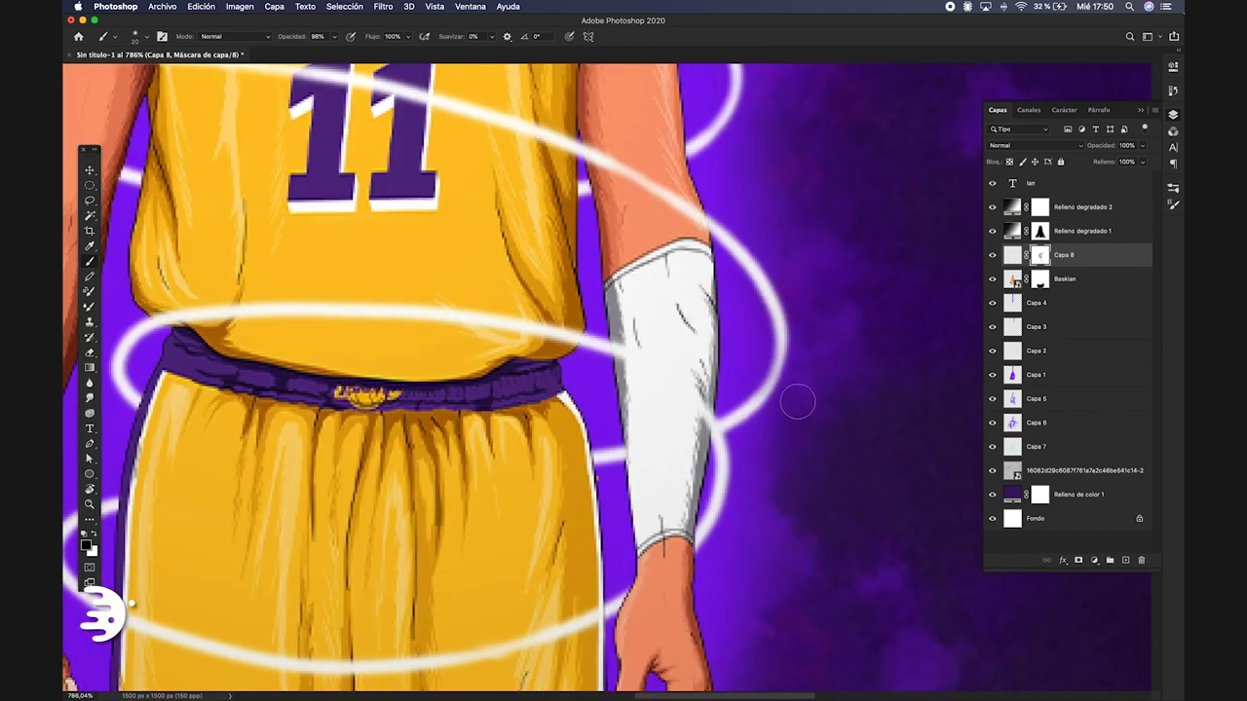
scroll(779, 331, "down", 1)
scroll(403, 334, "left", 4)
scroll(431, 242, "right", 4)
scroll(430, 243, "down", 1)
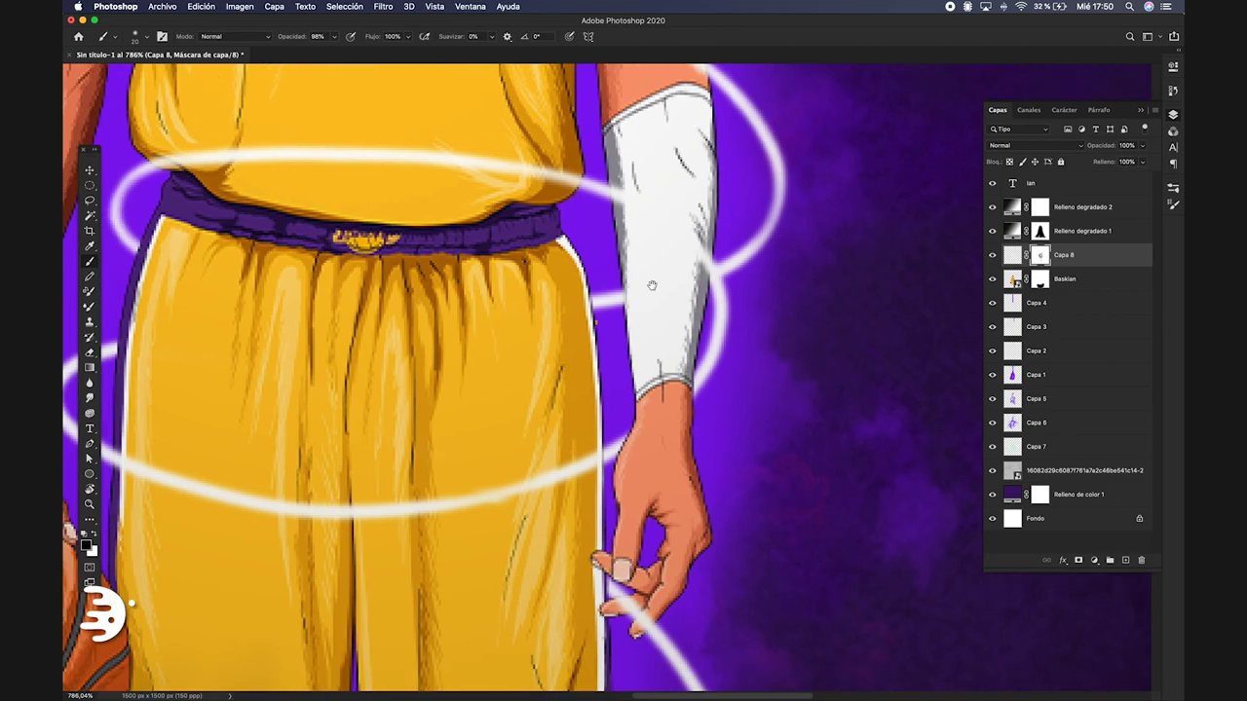
scroll(507, 273, "left", 4)
scroll(506, 273, "down", 2)
scroll(506, 243, "right", 2)
scroll(506, 243, "up", 2)
scroll(490, 378, "down", 3)
scroll(490, 378, "down", 3)
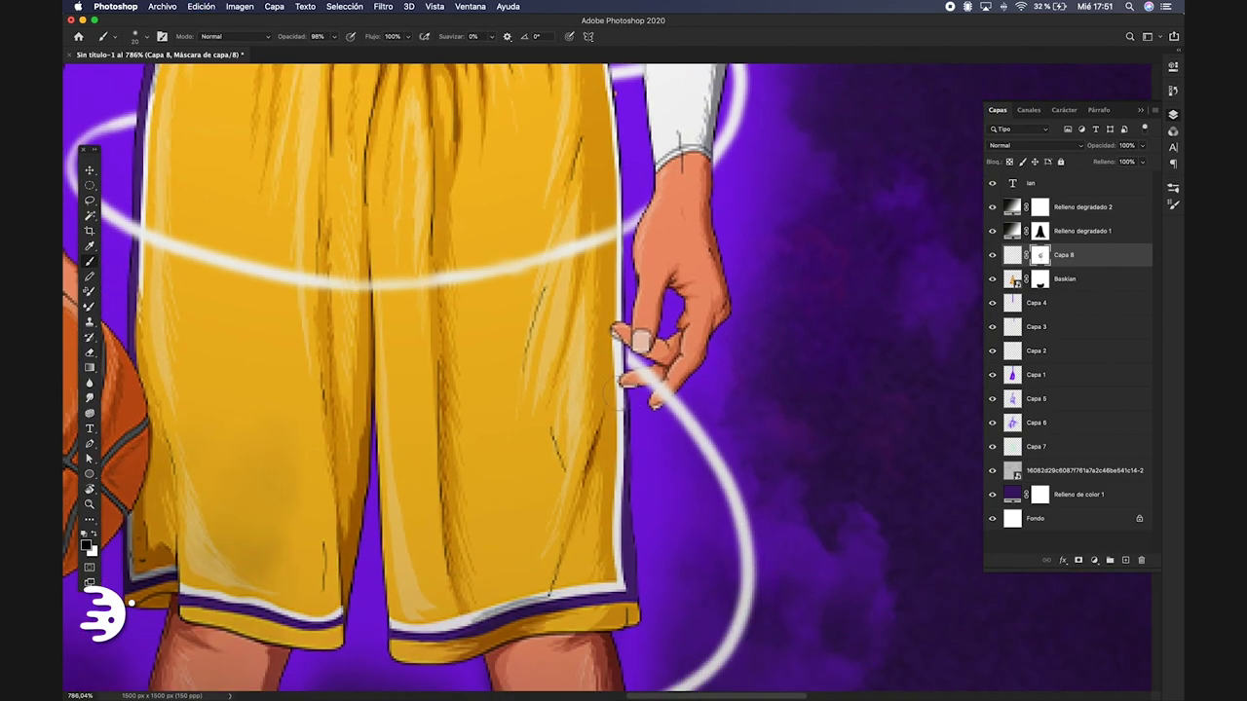
scroll(696, 376, "down", 3)
scroll(709, 431, "down", 2)
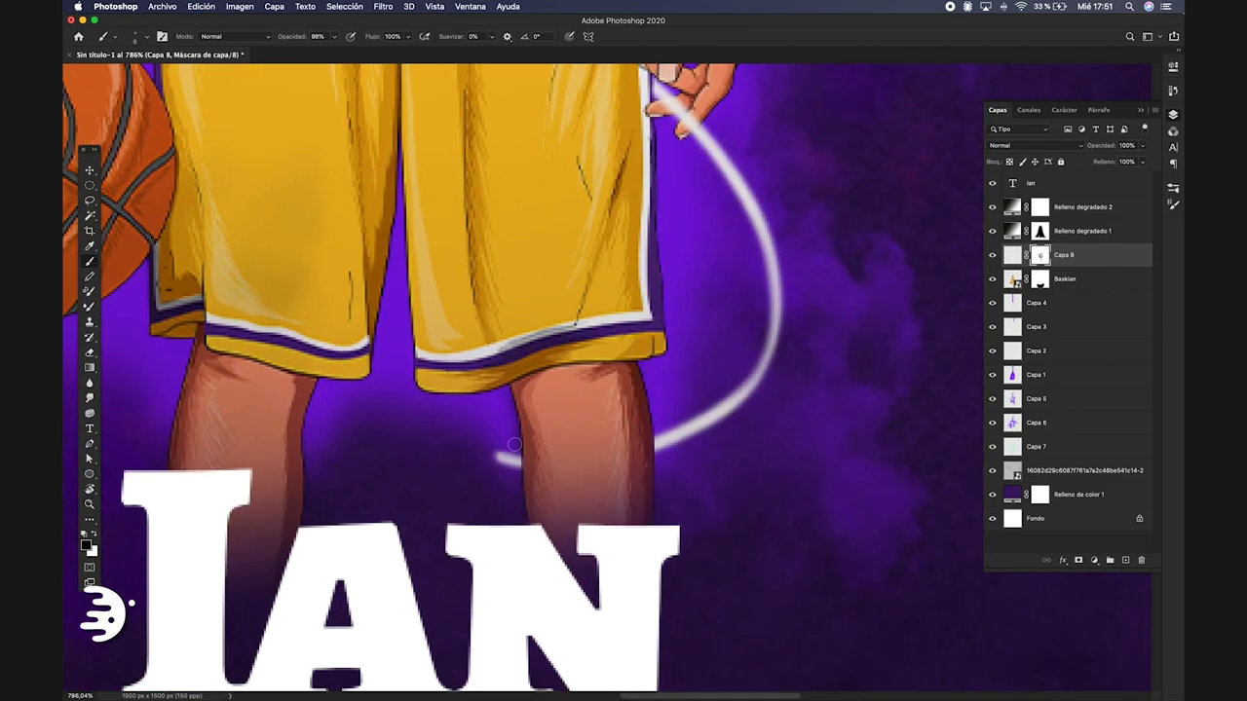
key("v")
scroll(584, 370, "up", 10)
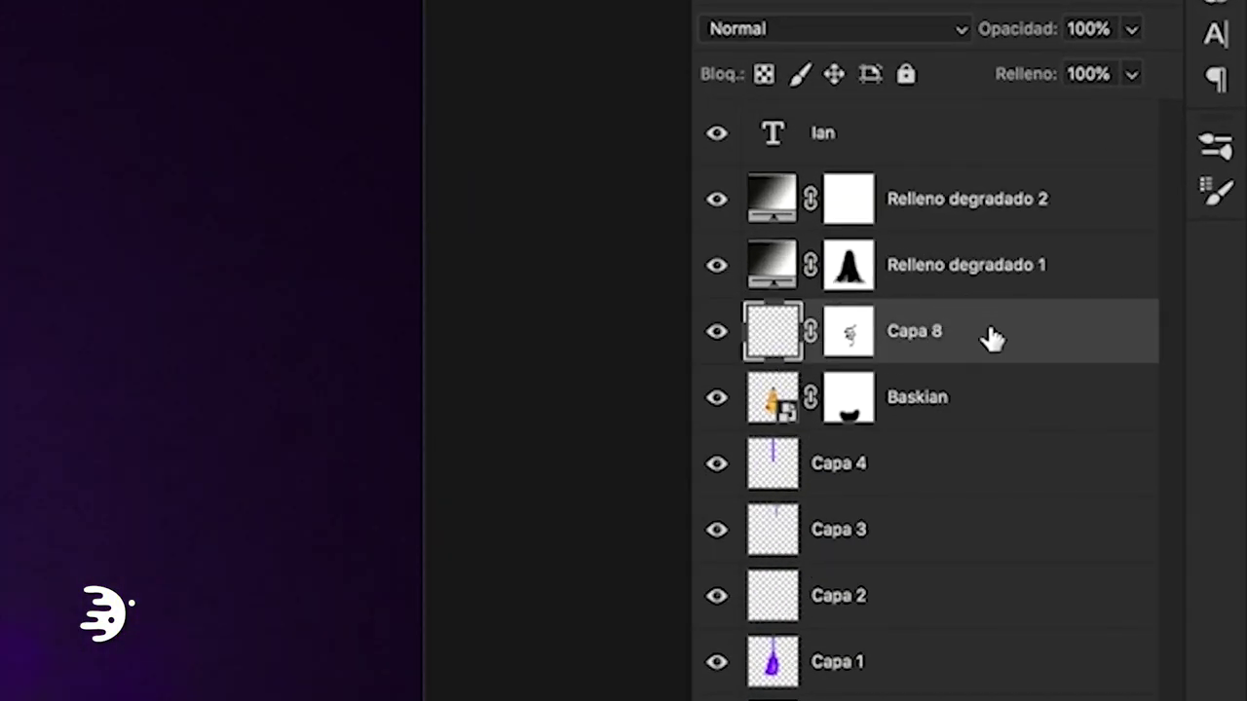
- Give Capa 8 a white Resplandor exterior in Aclarar mode, 20% opacity, 22 px, reduced spread
double_click(988, 337)
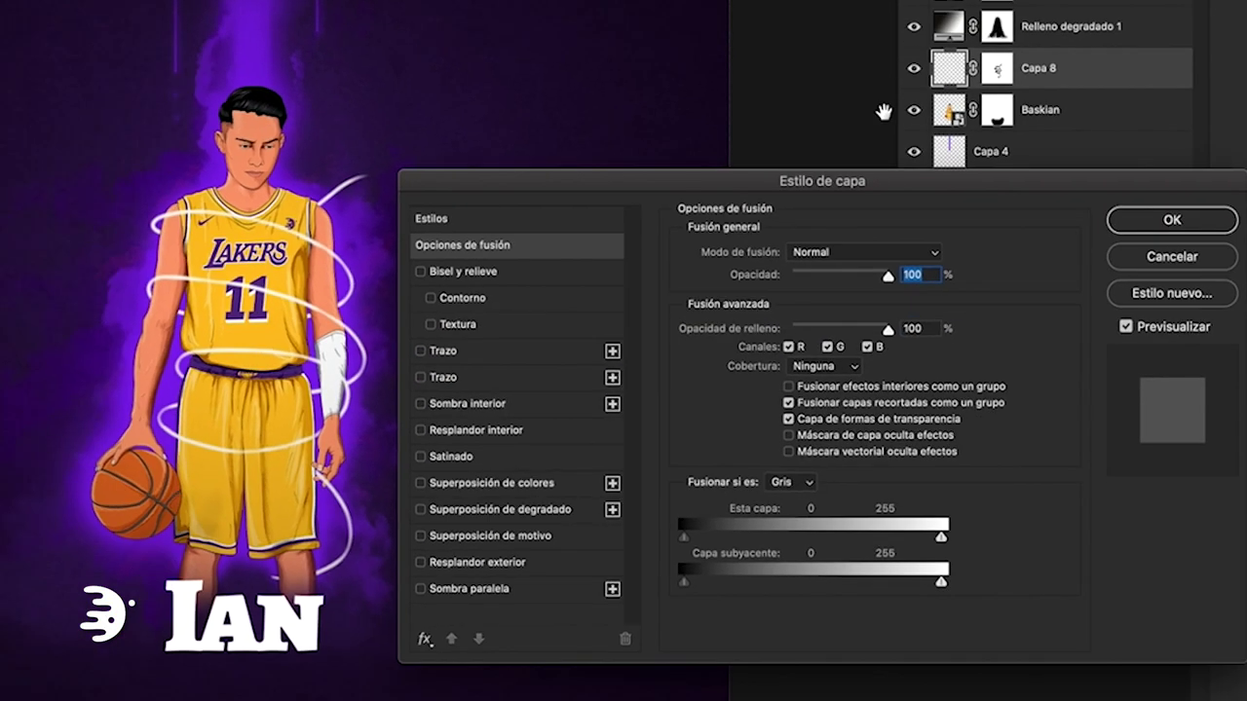
left_click_drag(492, 181, 492, 115)
left_click(420, 496)
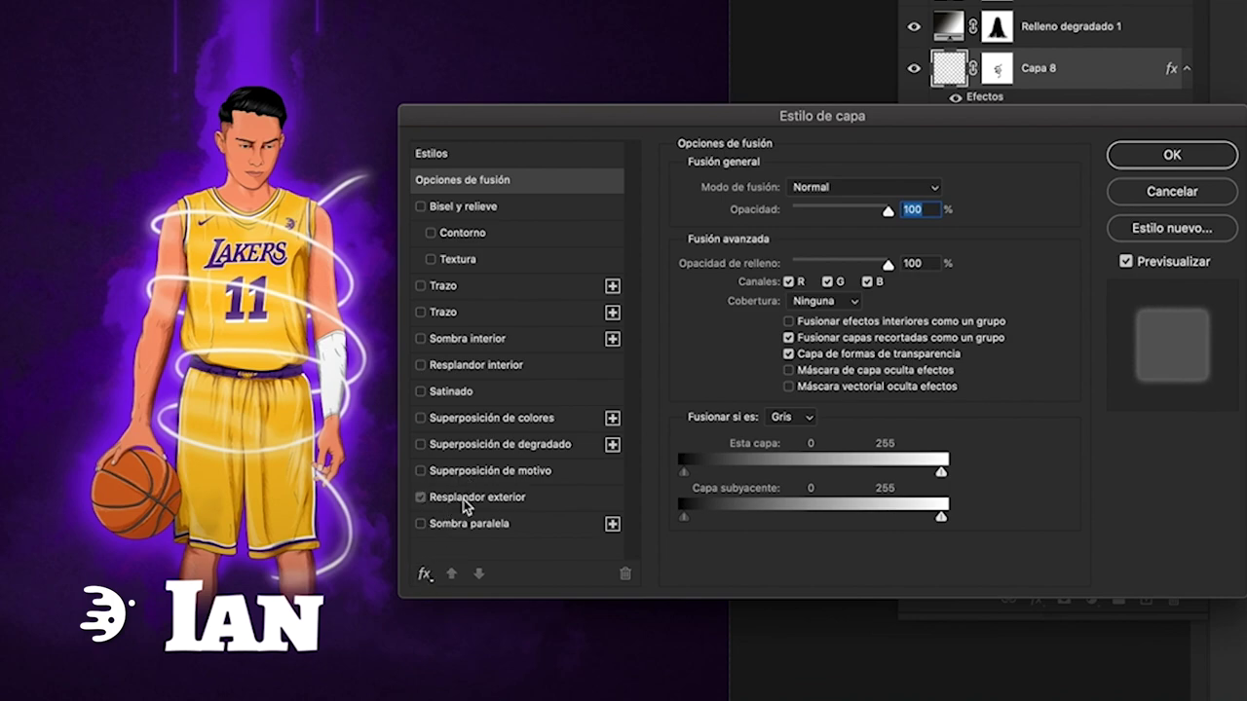
left_click(464, 498)
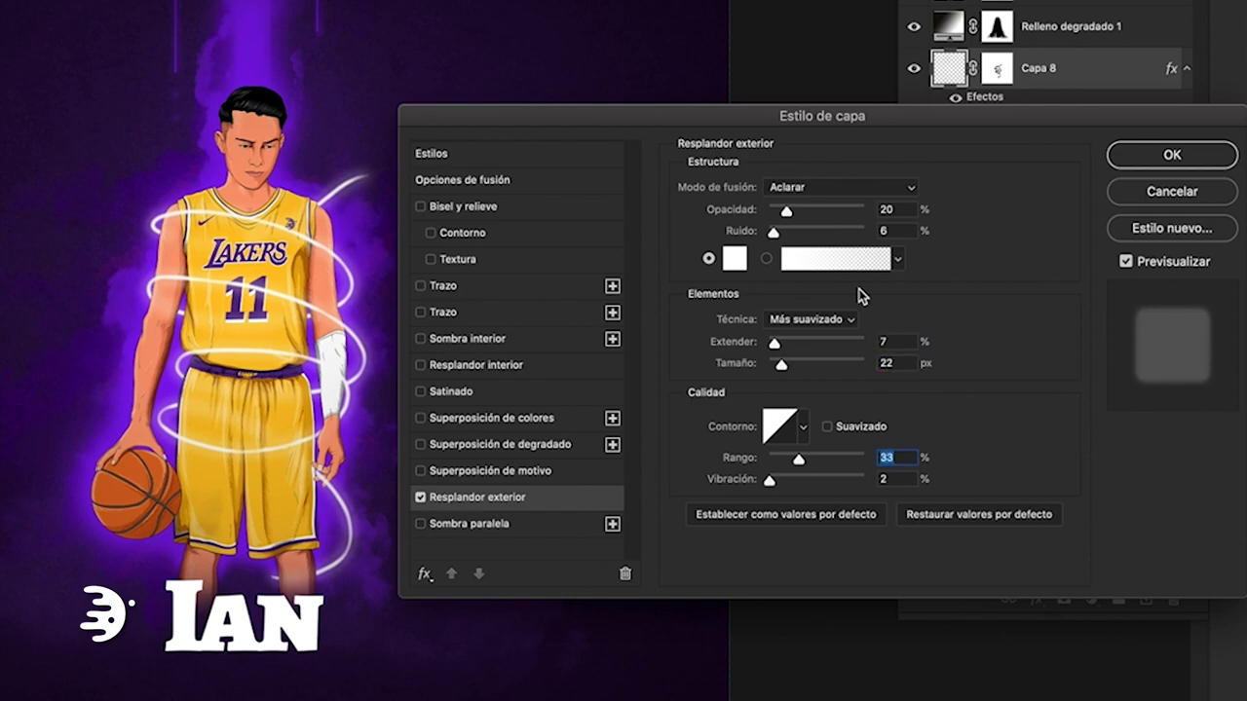
key("Down")
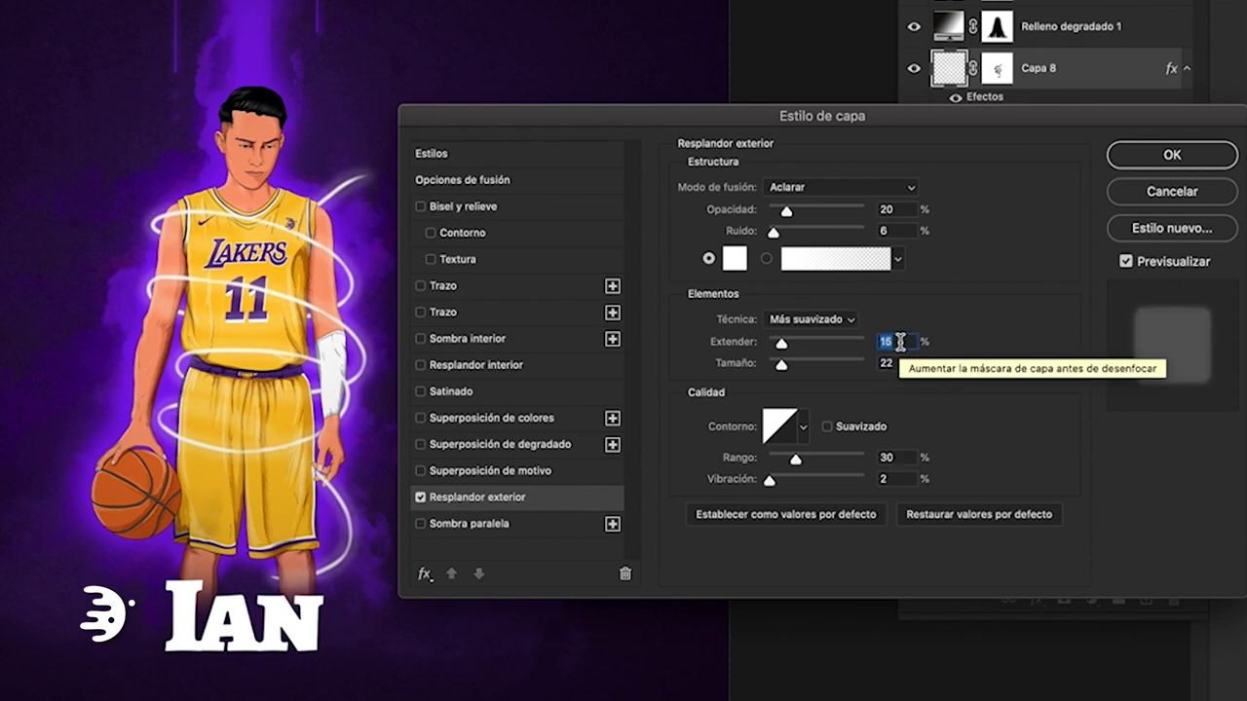
key("Down")
key("Down")
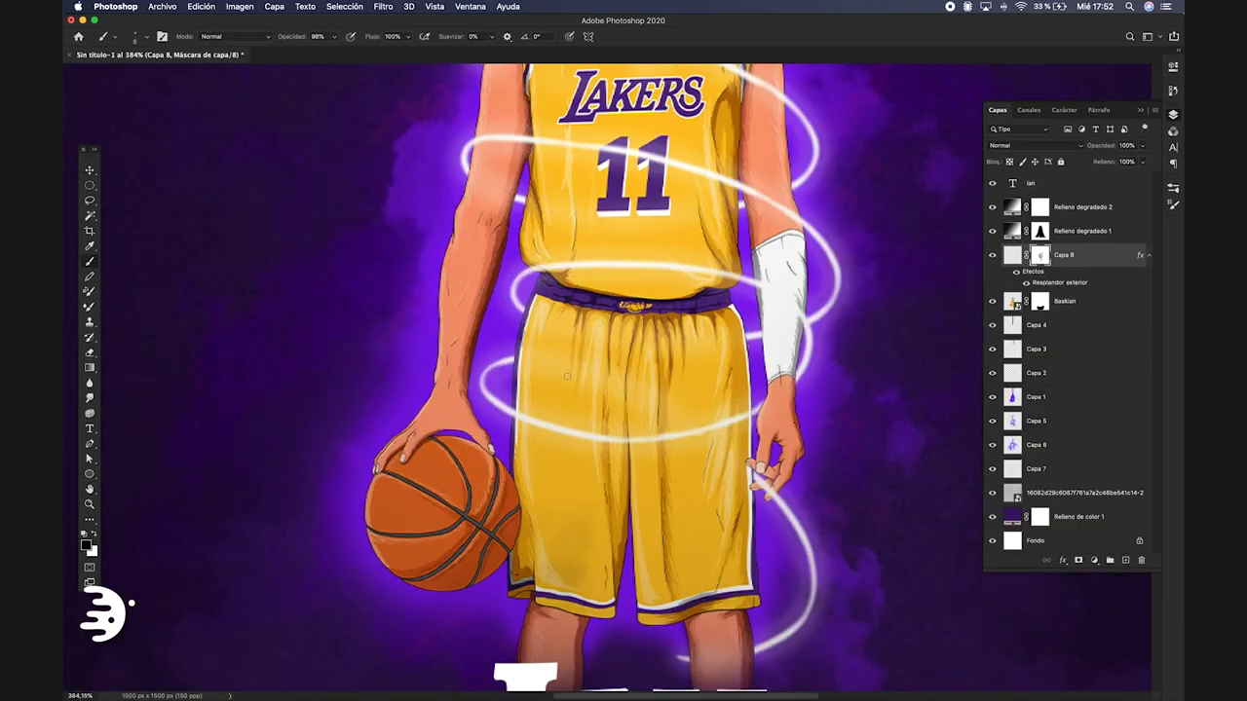
scroll(702, 531, "up", 2)
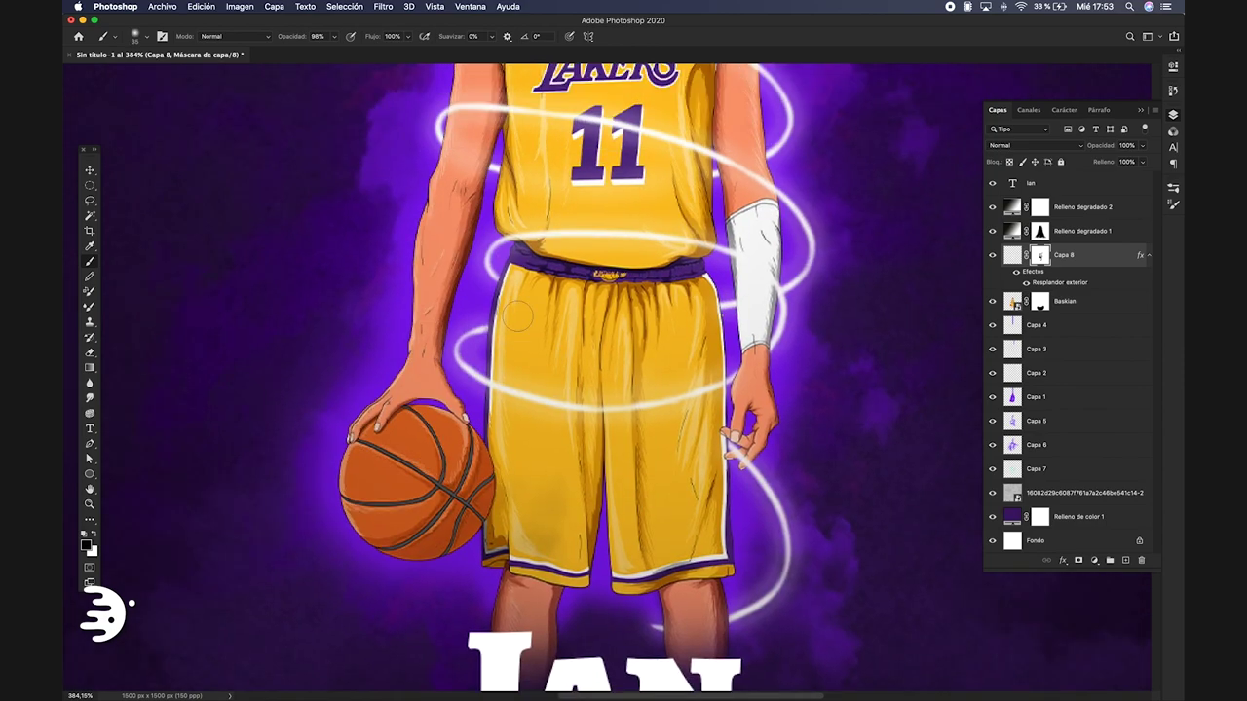
scroll(701, 531, "up", 2)
scroll(702, 531, "up", 2)
scroll(750, 268, "up", 2)
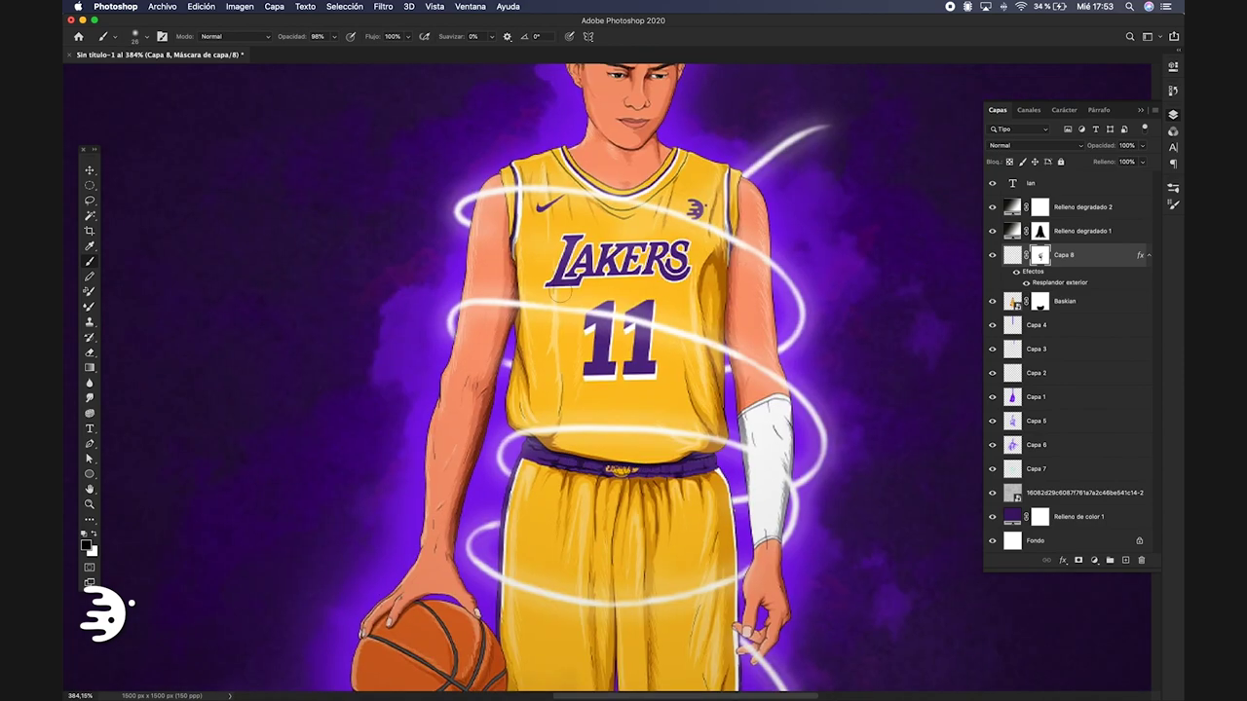
scroll(524, 241, "down", 10)
key("v")
key("ctrl+0")
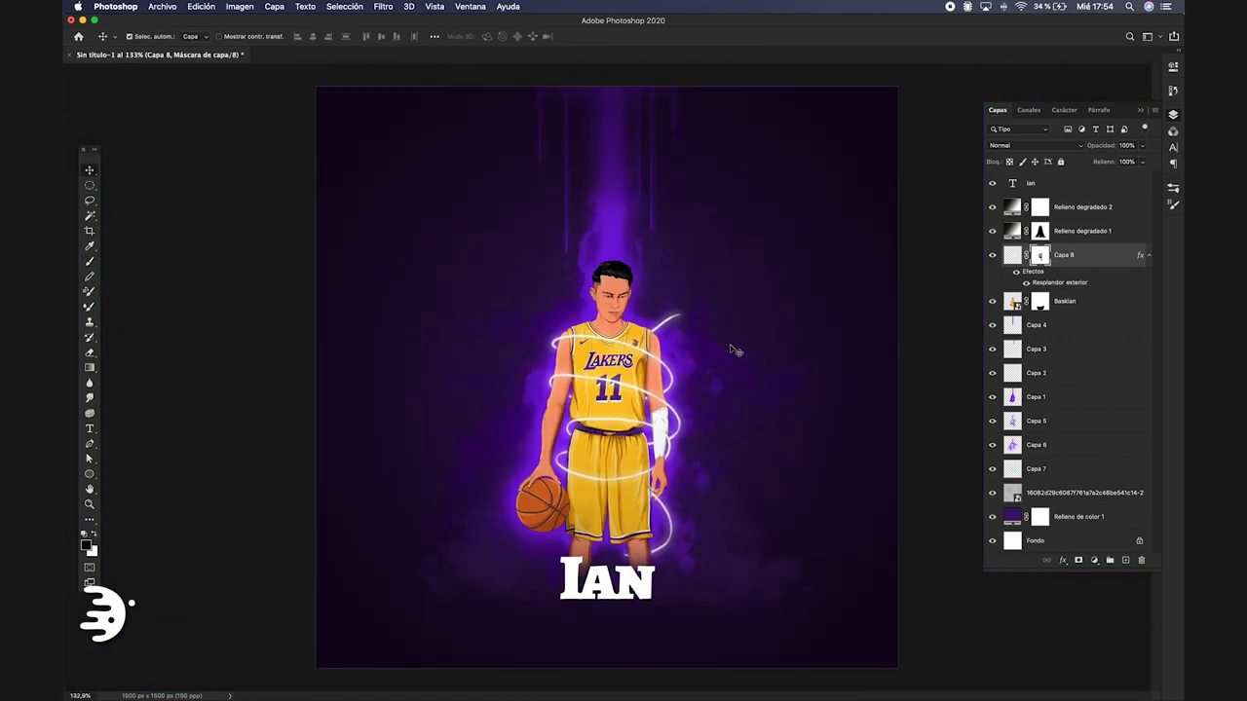